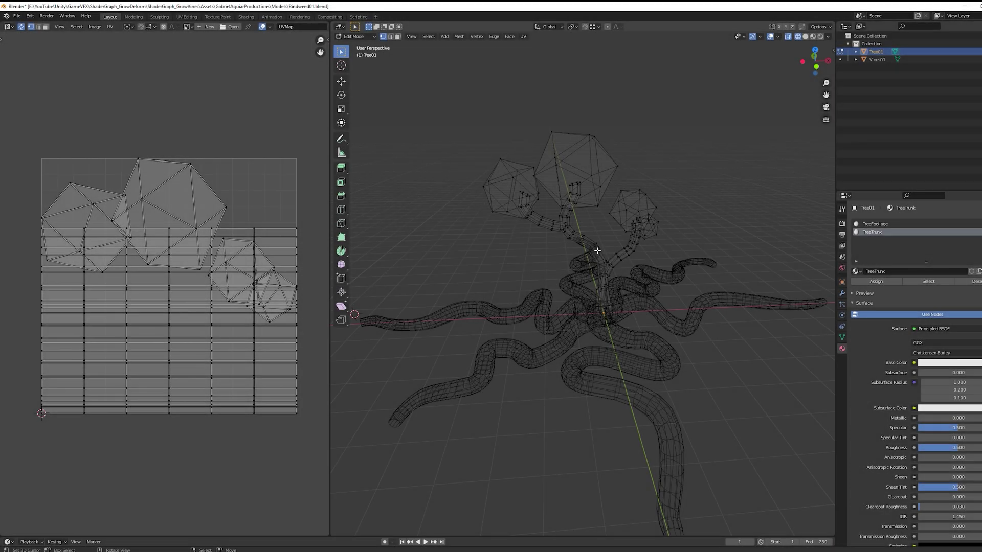
Select the tree trunk together with its foliage and branch pieces.
key(l)
key(l)
key(l)
key(l)
key(l)
key(l)
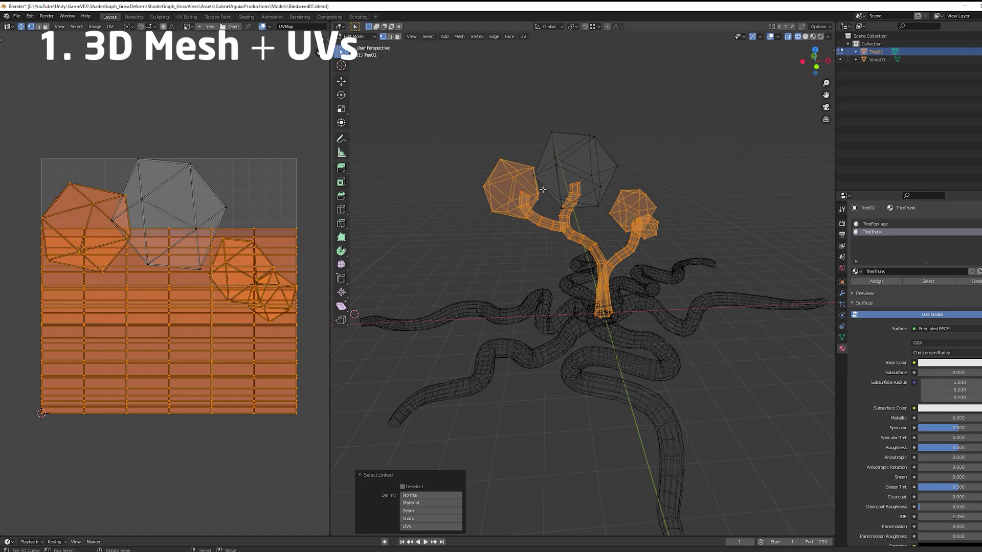
key(l)
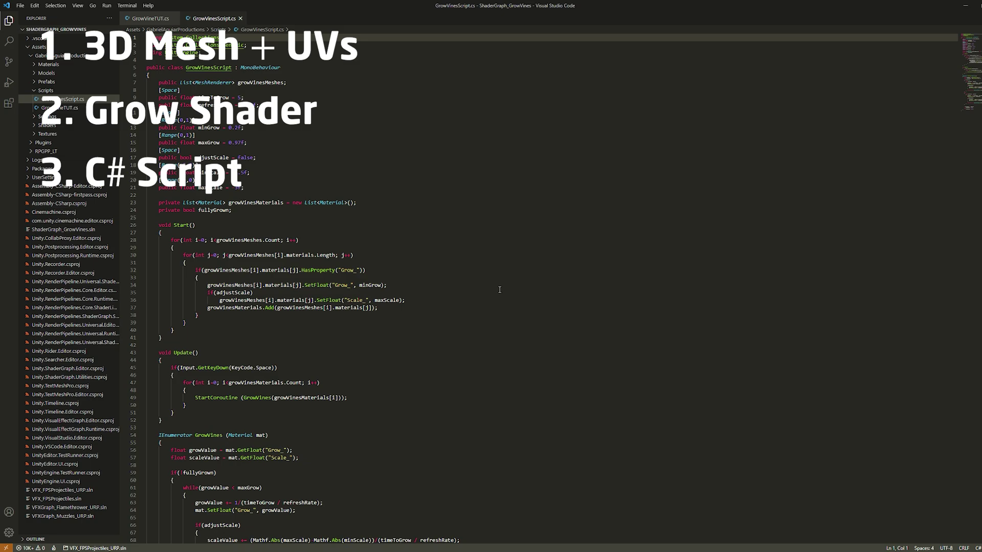
scroll(576, 330, down, 5)
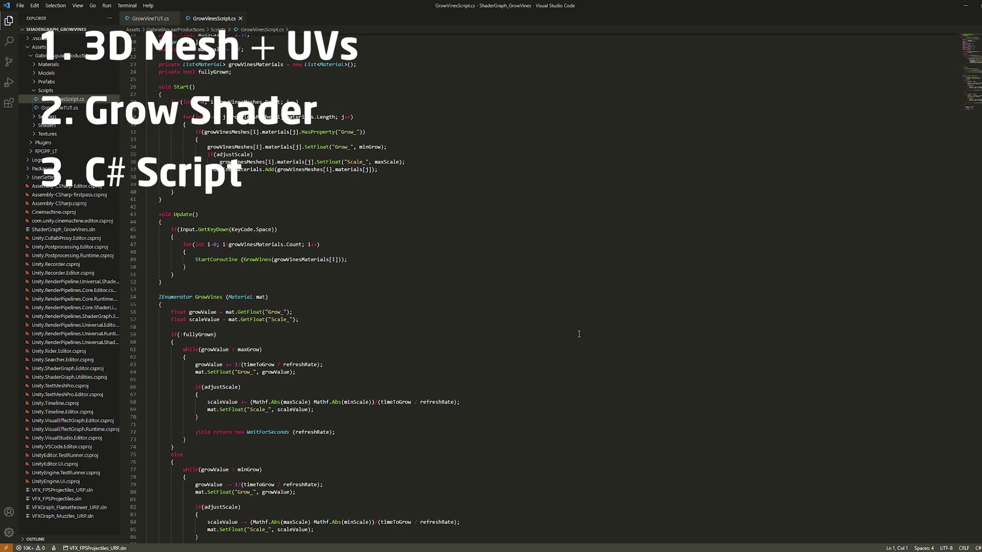
scroll(576, 330, down, 3)
scroll(574, 342, up, 3)
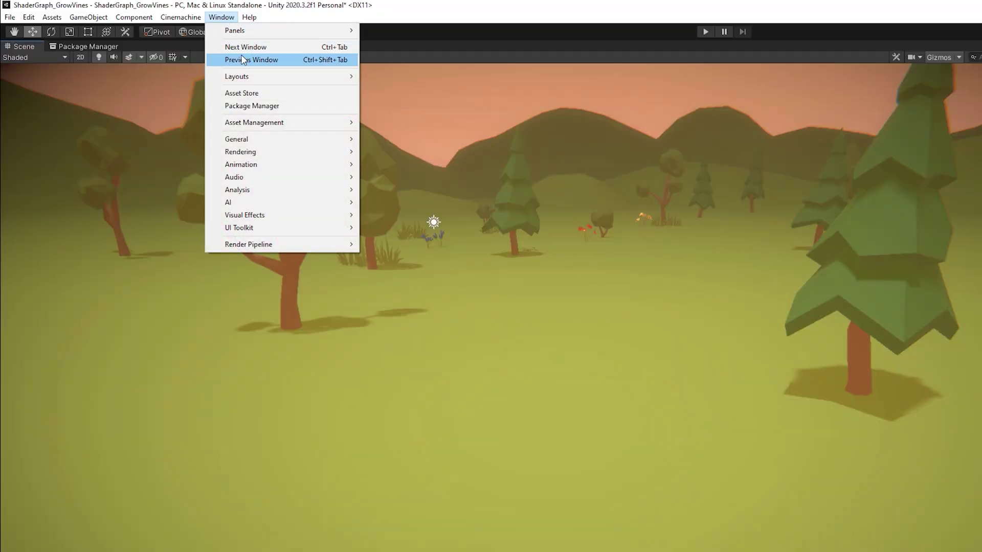
Show the Shader Graph package details from the Unity Registry list in Package Manager.
click(246, 106)
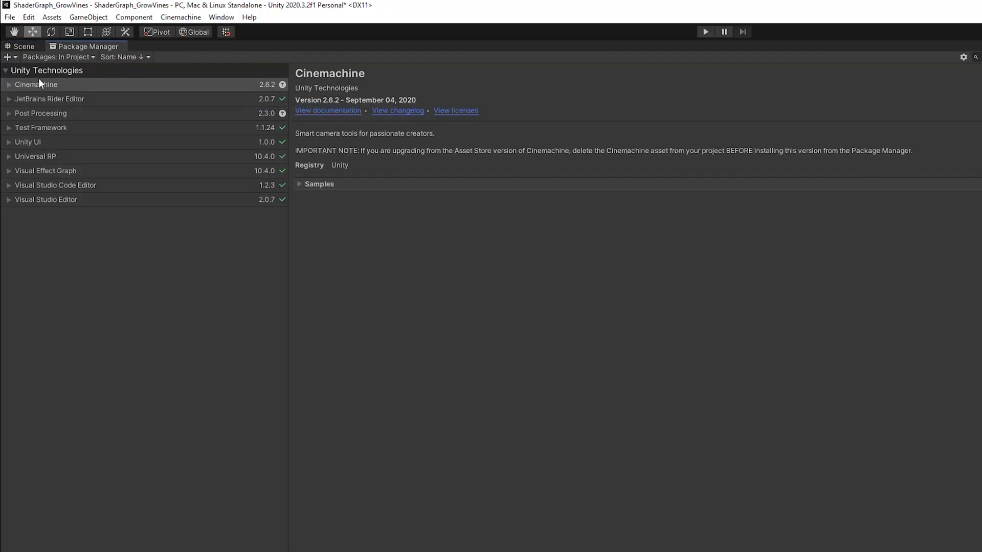
click(58, 56)
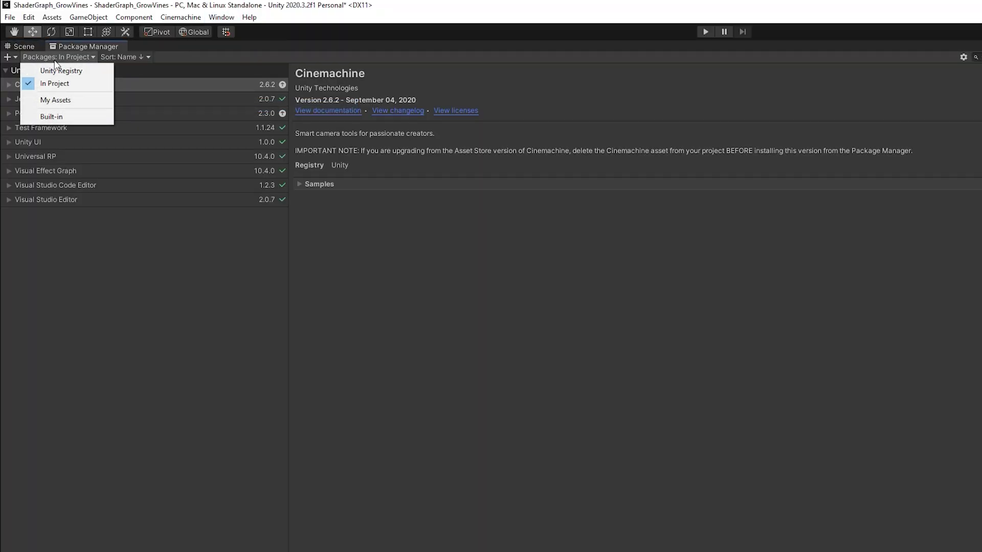
click(64, 70)
click(98, 494)
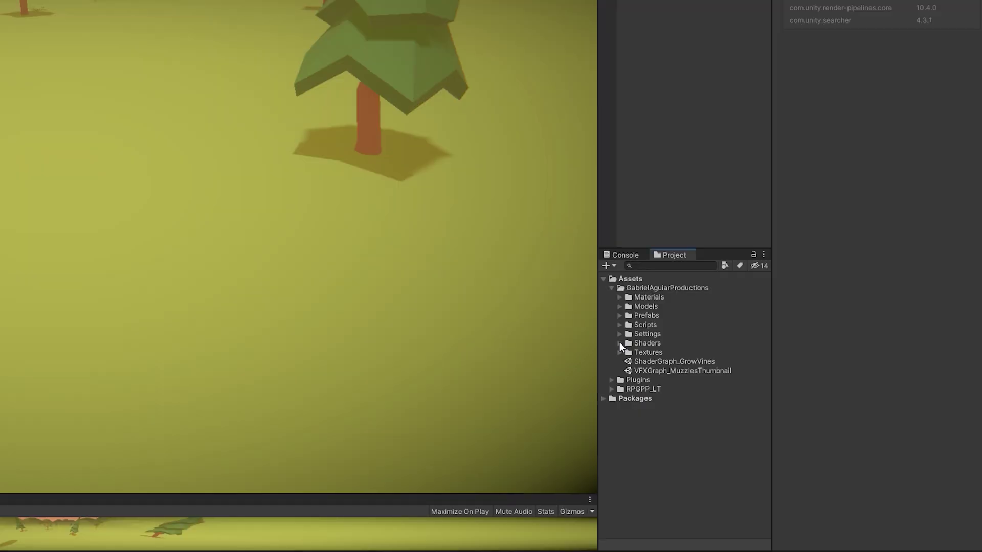
Add a Blank Shader Graph named GrowVinesShaderTut inside Shaders and open it in the graph editor.
double_click(744, 400)
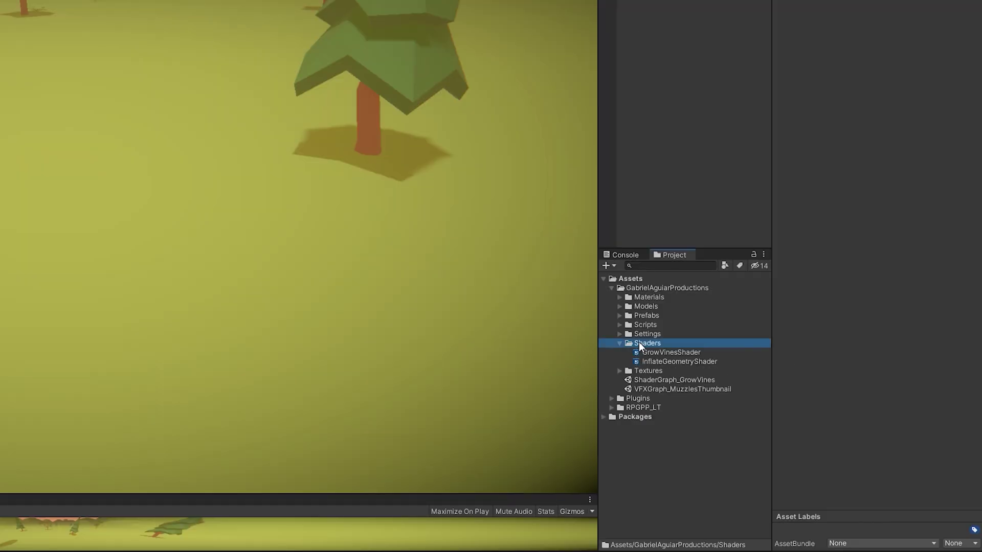
right_click(639, 342)
mouse_move(666, 40)
mouse_move(878, 70)
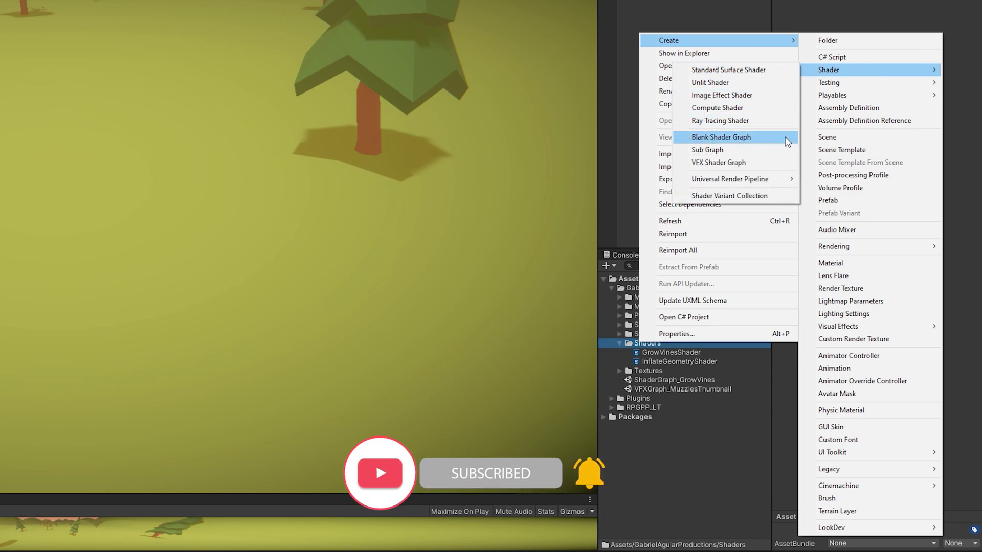
click(786, 138)
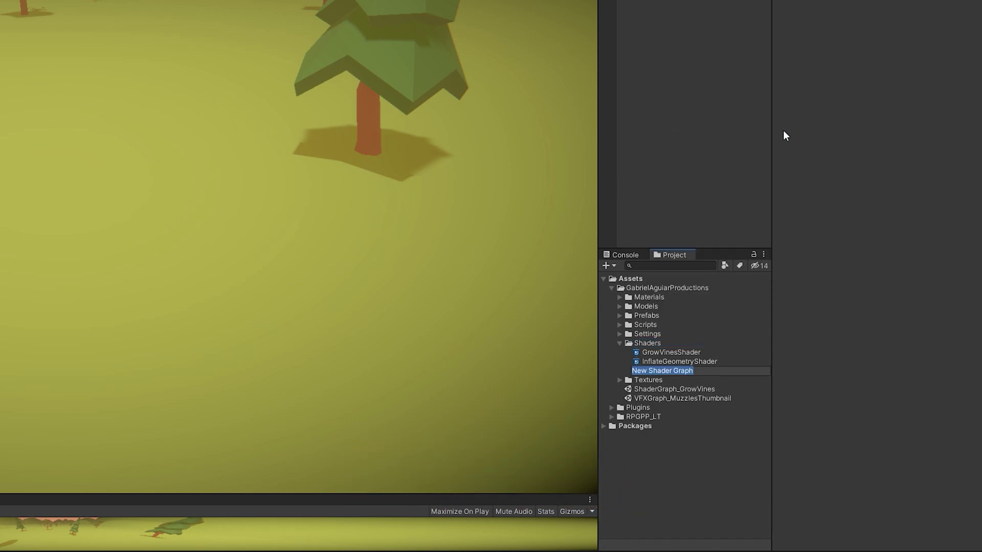
text(g)
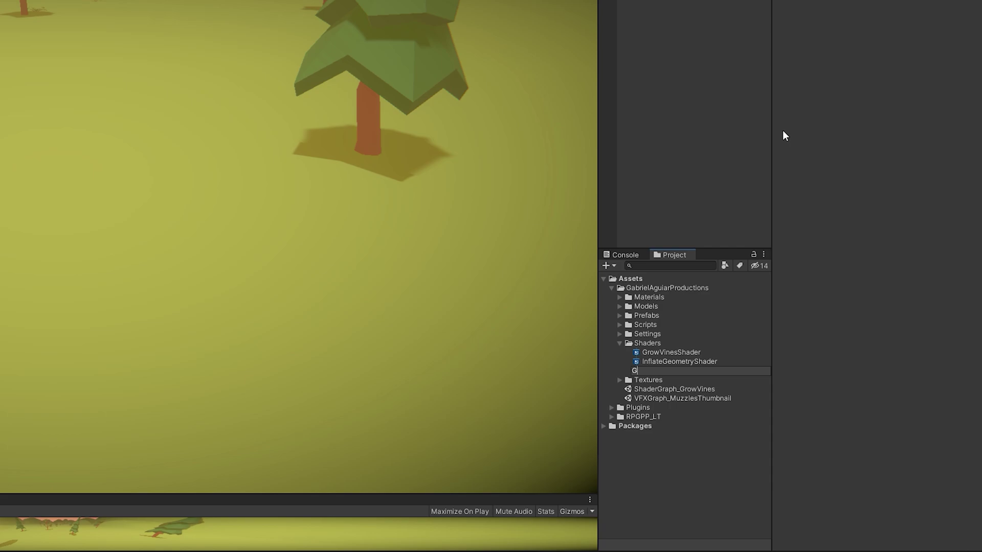
text(rowVinesShaderTut)
key(Return)
double_click(672, 368)
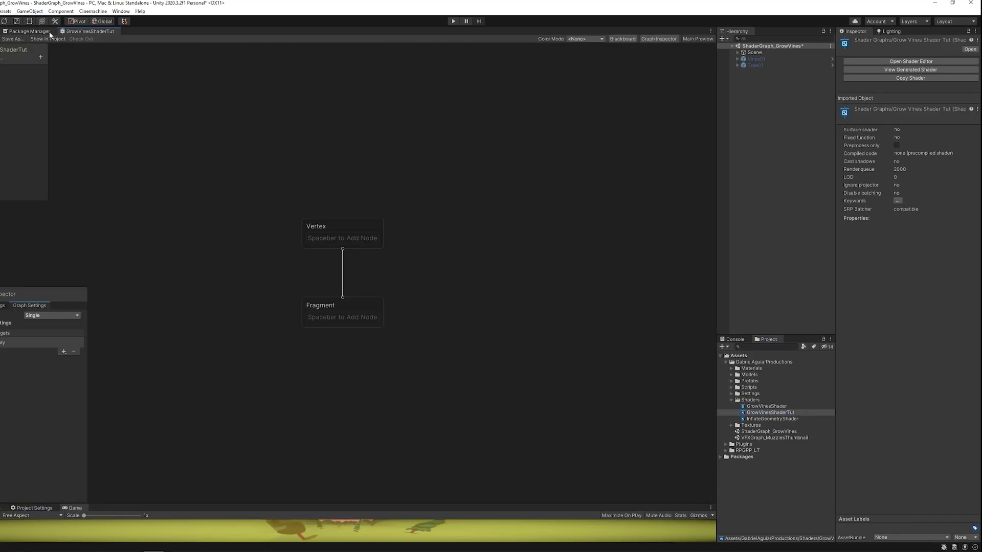
Dock the Shader Graph beside the Scene view and arrange its panels.
drag(83, 32, 480, 153)
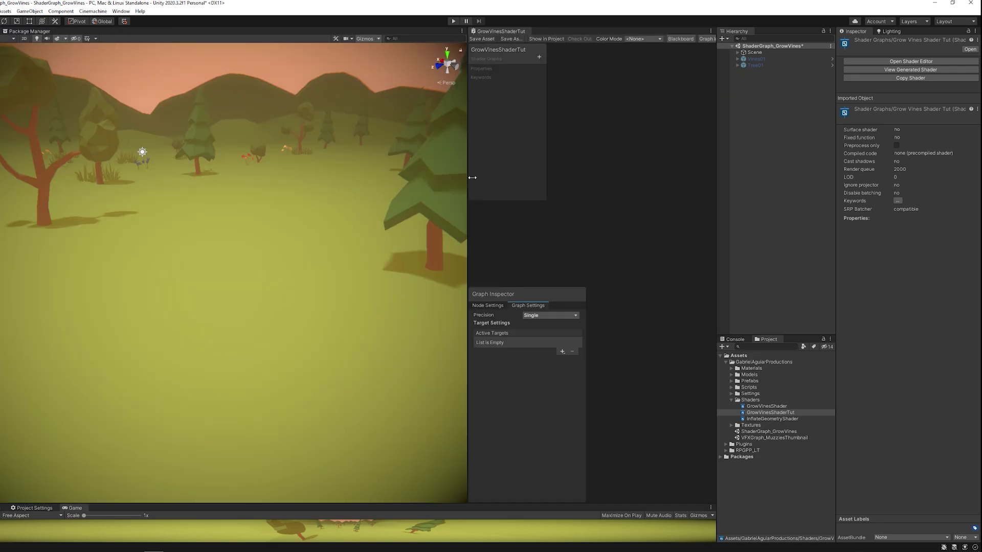
drag(466, 214, 161, 256)
drag(203, 292, 654, 50)
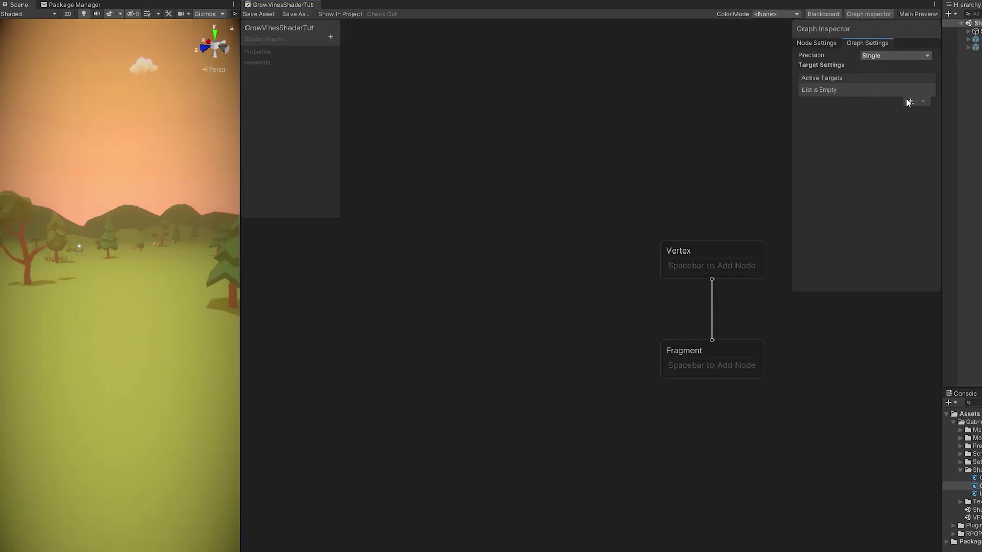
Add a Universal render target to the graph with Alpha Clip enabled.
click(908, 101)
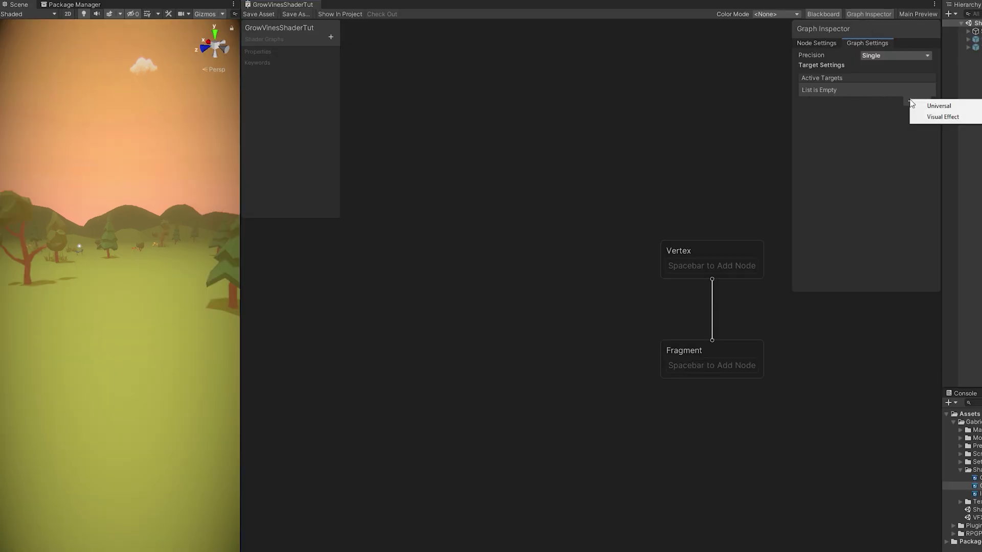
click(919, 105)
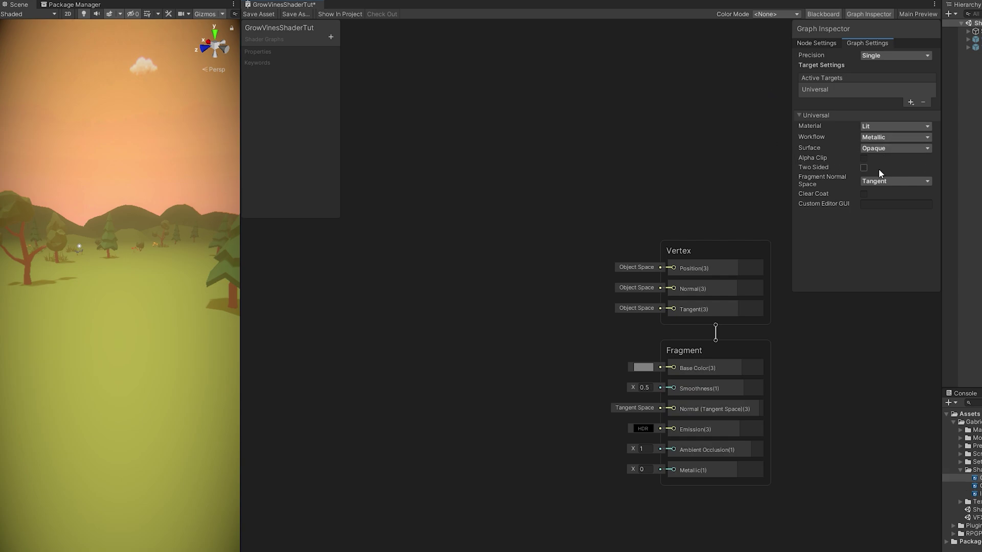
click(863, 159)
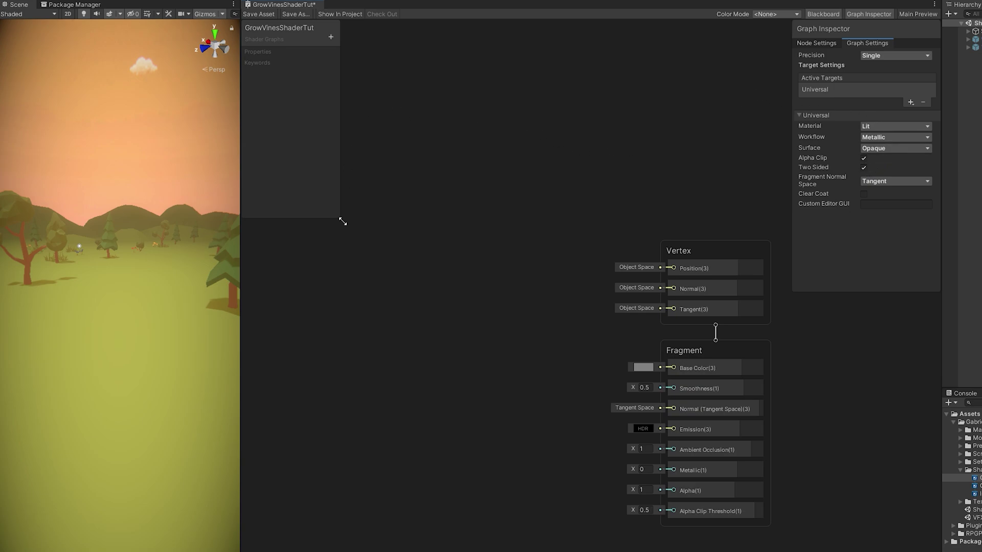
Add a Color property beside Base Color with a white default colour.
drag(343, 221, 396, 267)
click(385, 37)
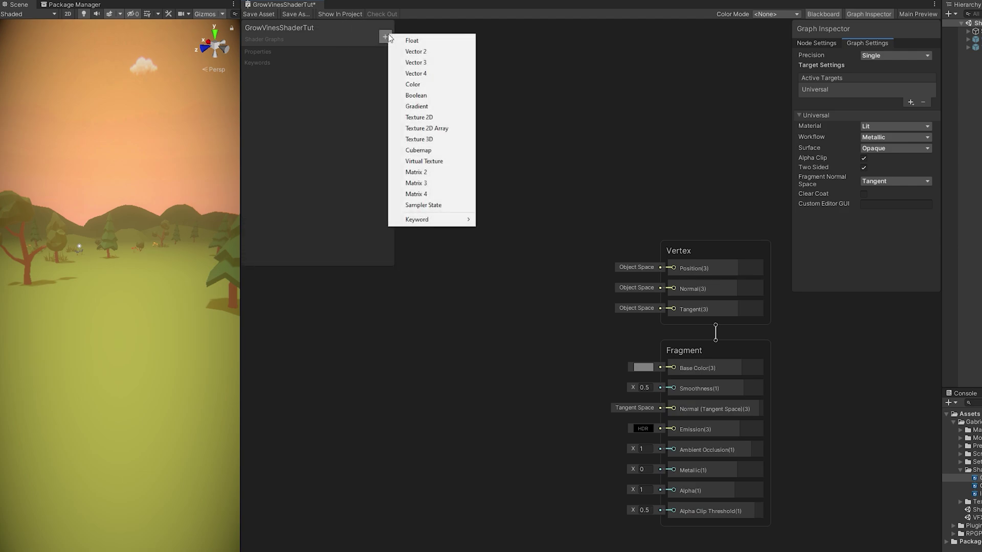
click(412, 84)
drag(266, 66, 674, 368)
drag(539, 359, 575, 368)
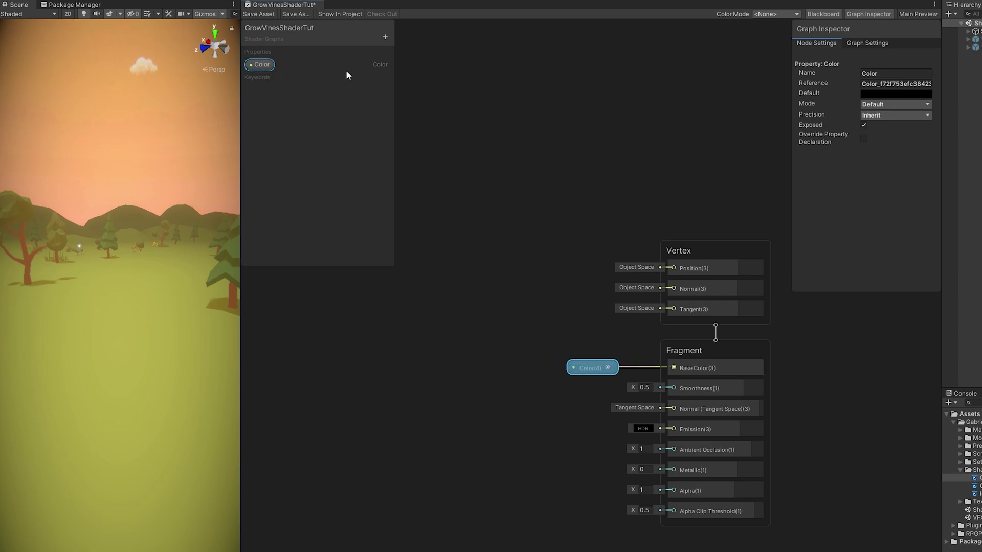
click(863, 98)
drag(916, 152, 906, 146)
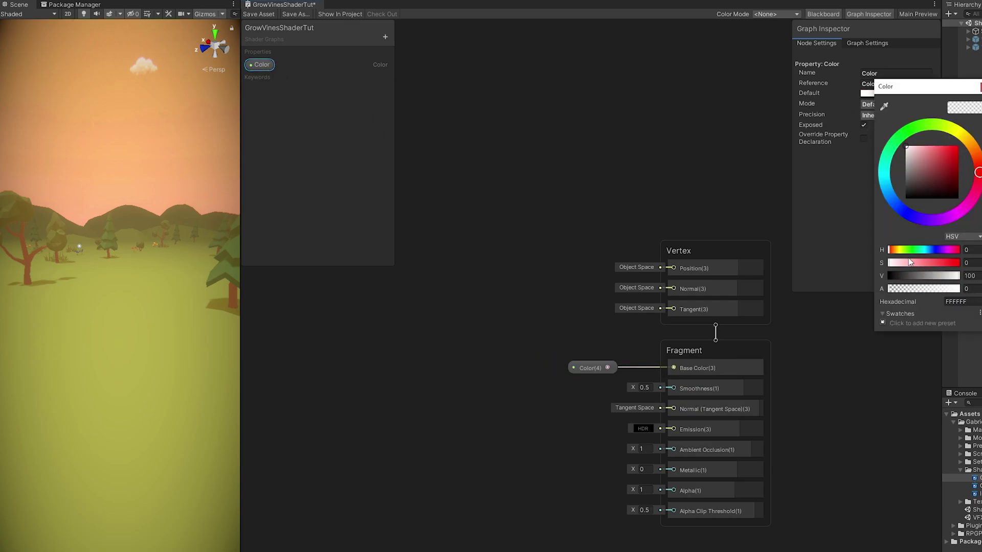
drag(922, 290, 953, 290)
key(Return)
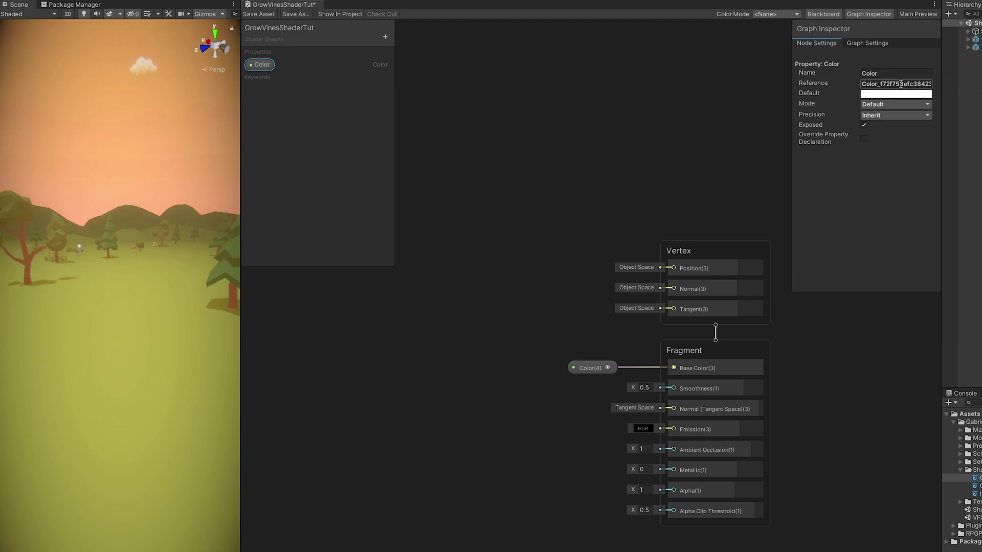
Create two Float properties named Smoothness and Metallic.
click(385, 37)
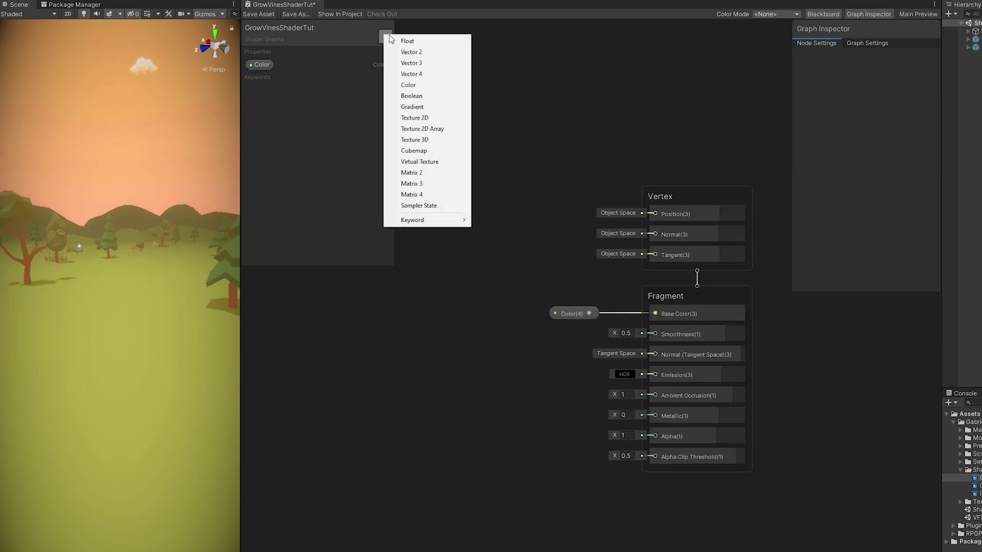
click(417, 42)
text(Smoothness)
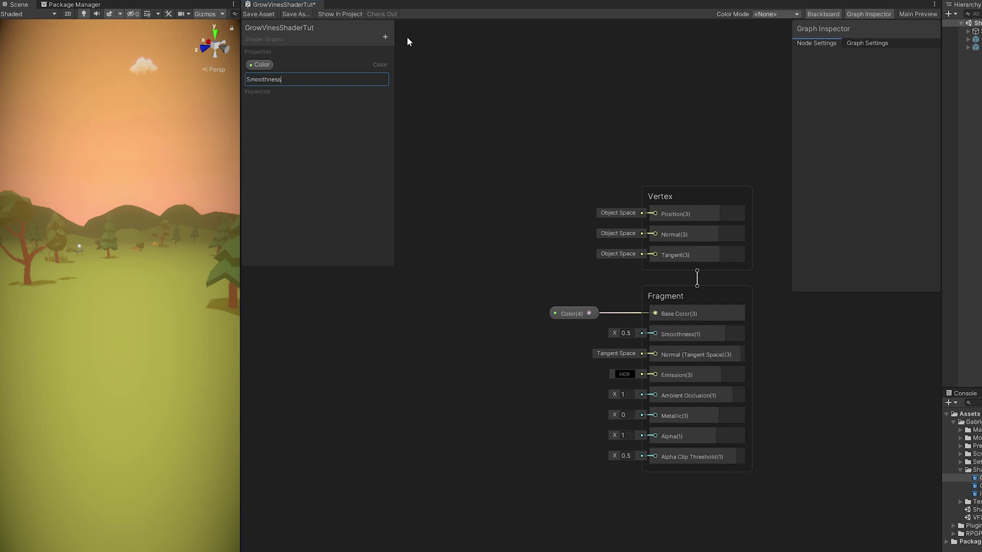
key(Return)
click(385, 37)
click(392, 40)
text(Metallic)
key(Return)
Wire Smoothness and Metallic into the Fragment Smoothness and Metallic inputs.
drag(271, 79, 580, 409)
drag(516, 409, 657, 415)
drag(573, 412, 571, 413)
click(575, 336)
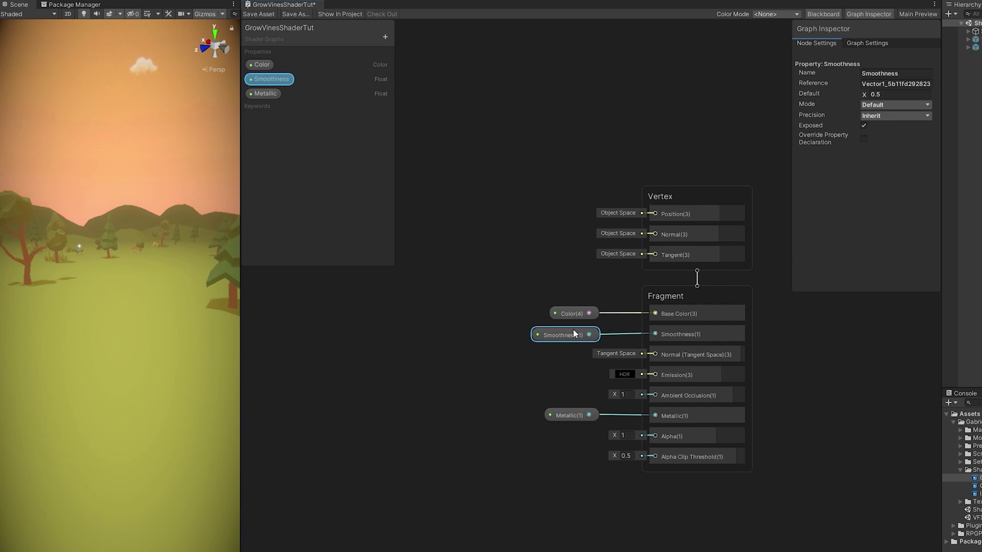
middle_drag(613, 170, 563, 240)
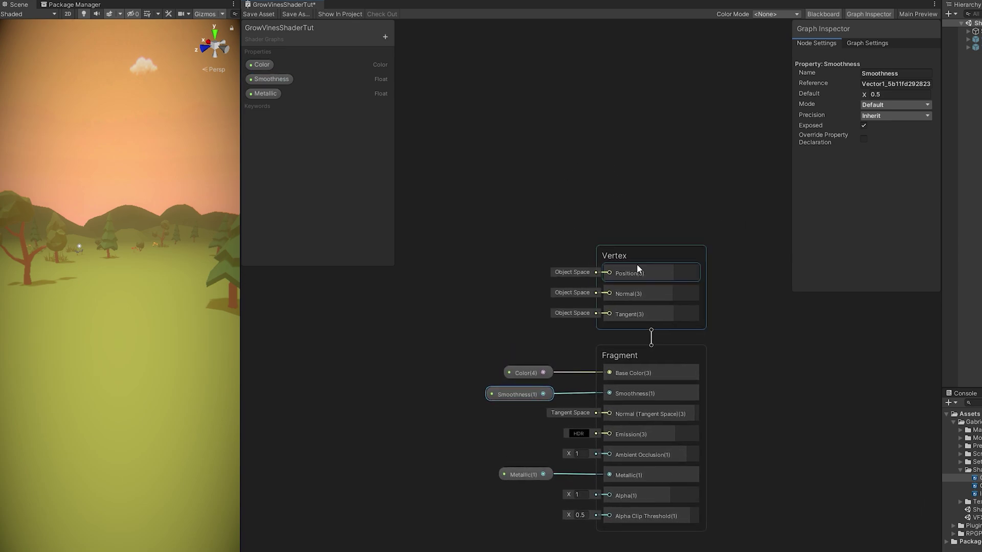
click(557, 198)
middle_drag(557, 198, 708, 203)
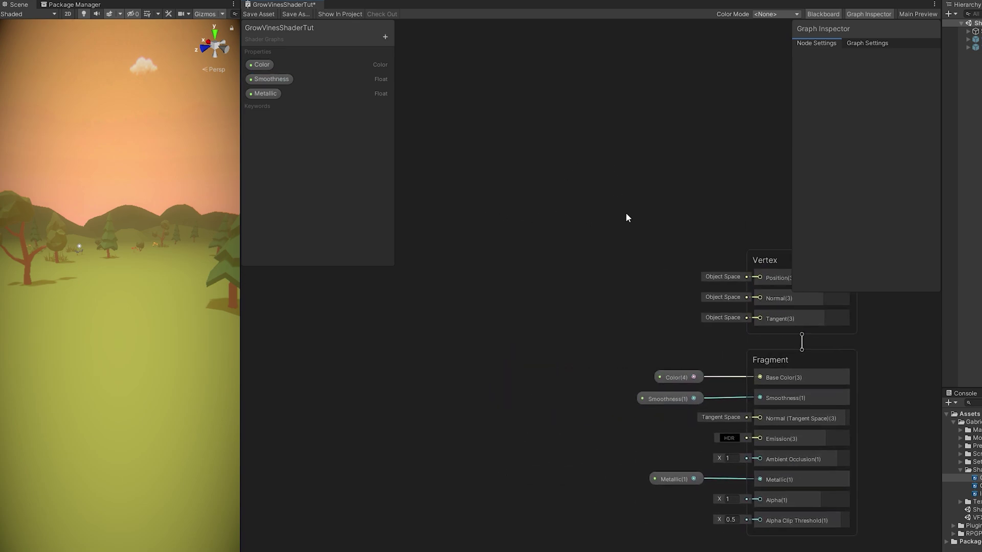
Add a Position node set to Object space.
key(space)
text(pos)
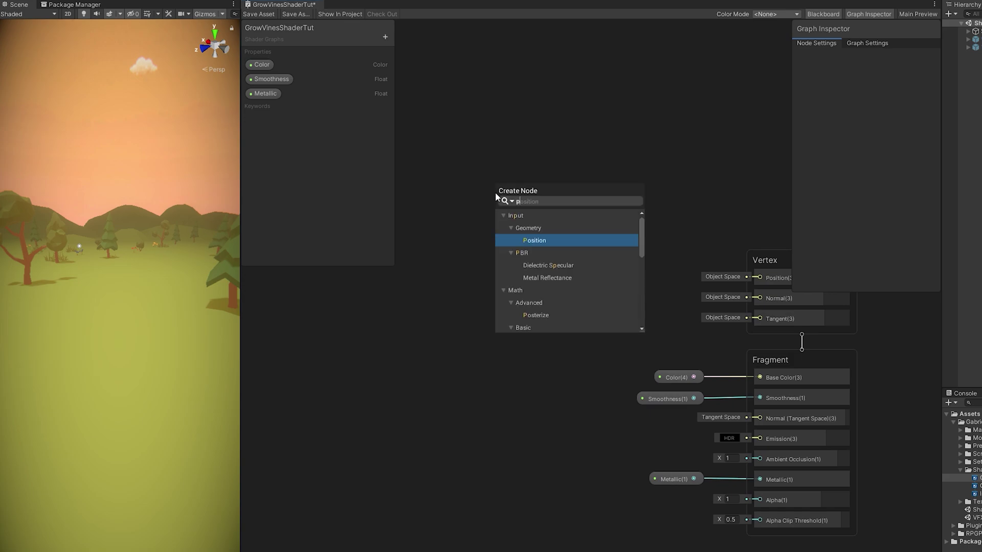
click(530, 240)
middle_drag(543, 284, 585, 306)
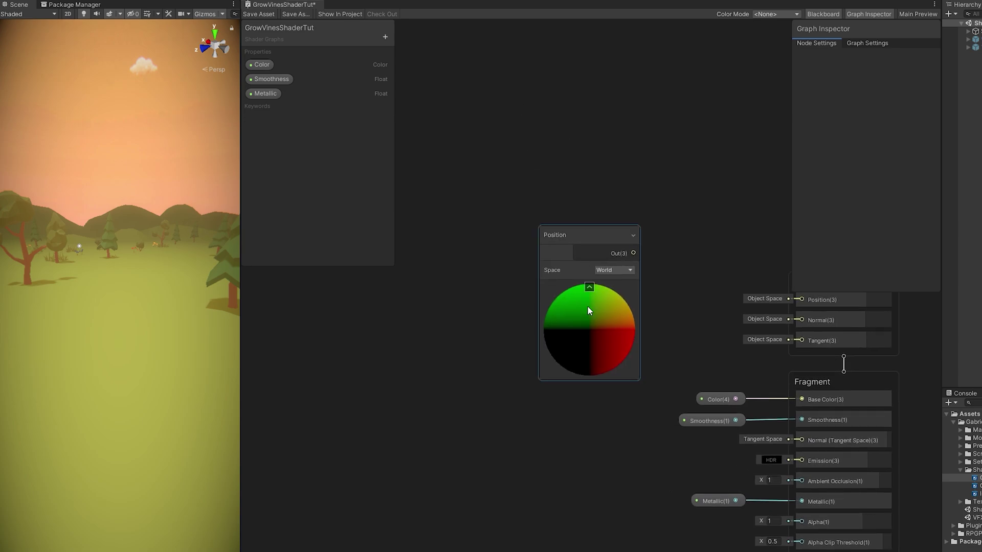
click(613, 270)
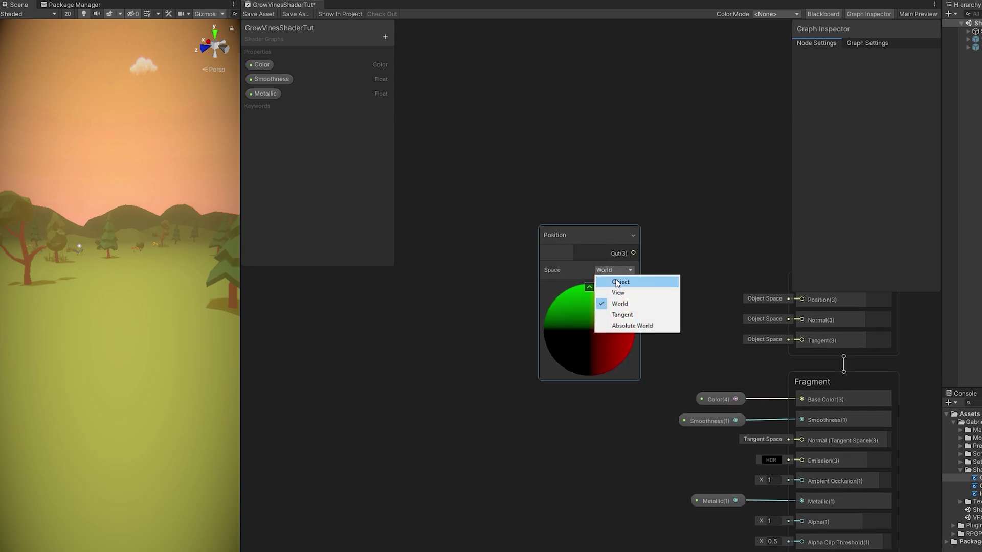
click(617, 282)
middle_drag(685, 235, 639, 232)
drag(561, 253, 628, 226)
Create an Add node from Position and feed a new Vector3 property into its B input.
text(add)
key(Return)
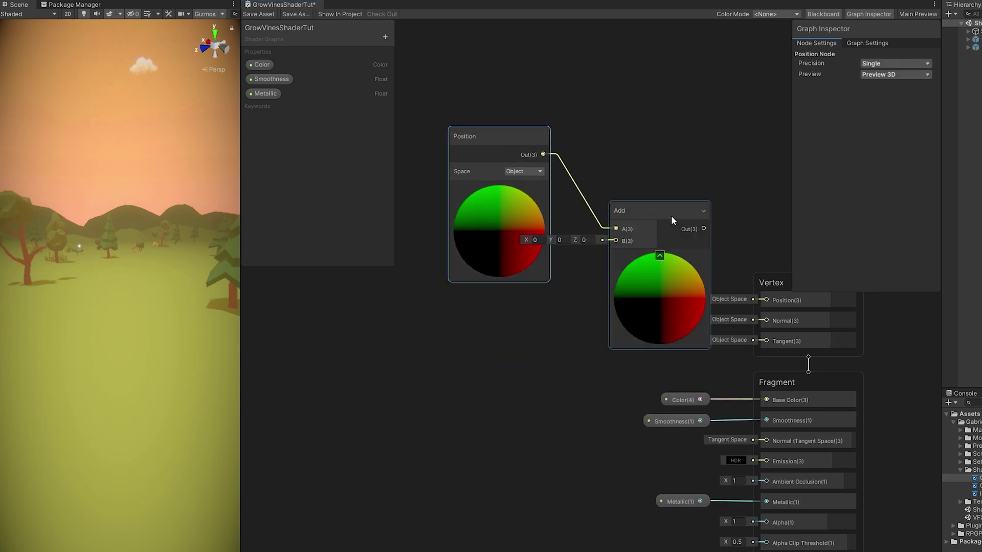
click(385, 37)
click(404, 66)
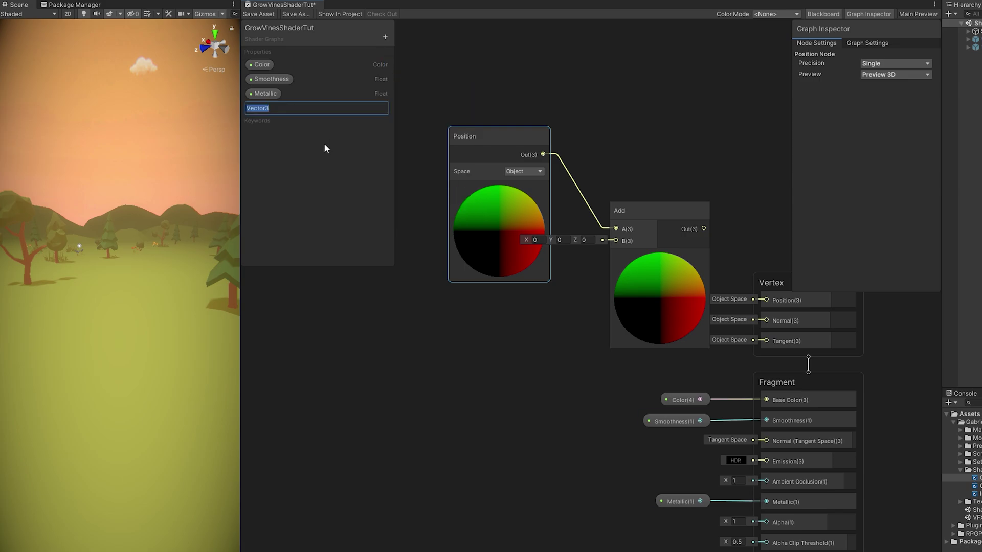
key(Return)
drag(262, 108, 616, 241)
drag(704, 229, 774, 303)
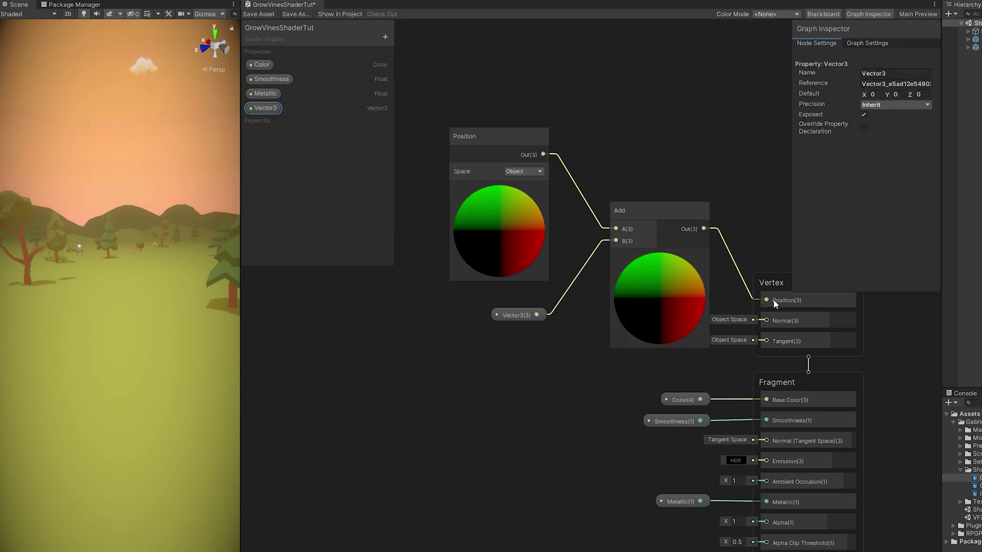
Save the graph and create a GrowVinesShaderTut material from the shader.
click(271, 14)
drag(246, 336, 394, 333)
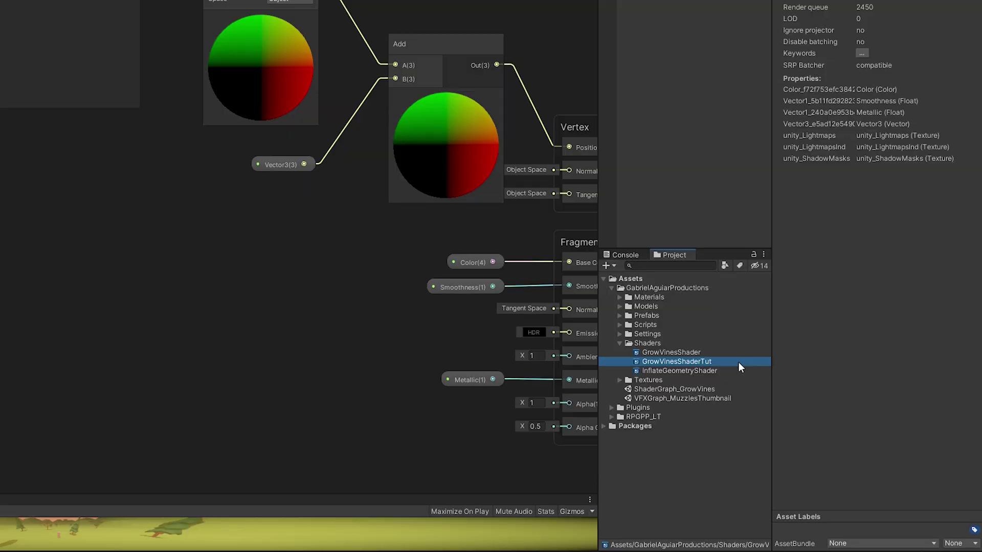
right_click(738, 361)
mouse_move(800, 66)
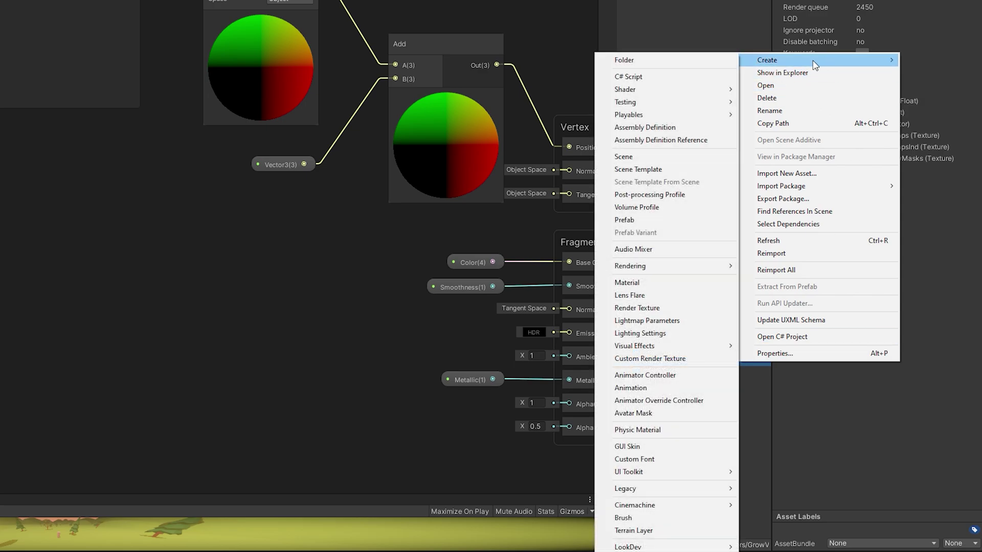
click(628, 282)
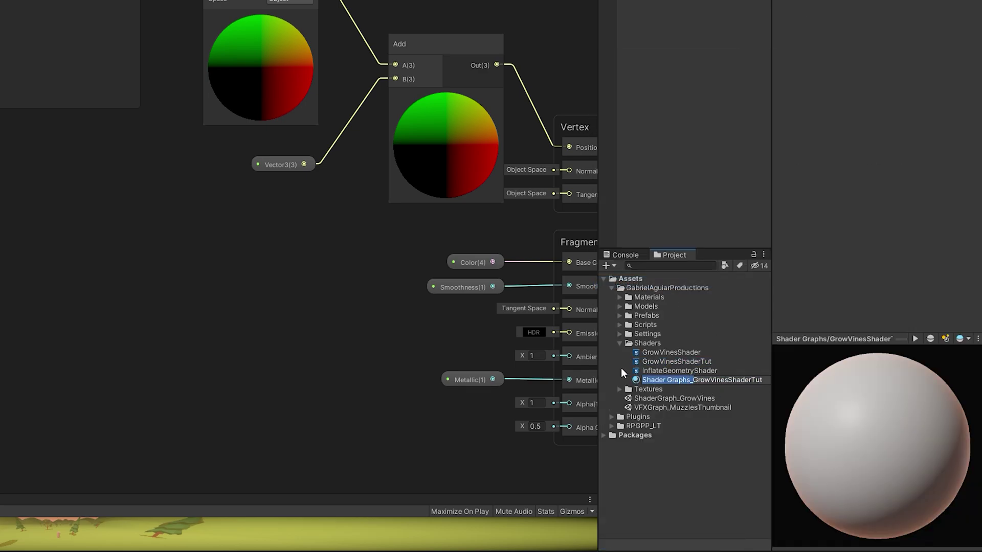
key(BackSpace)
key(Return)
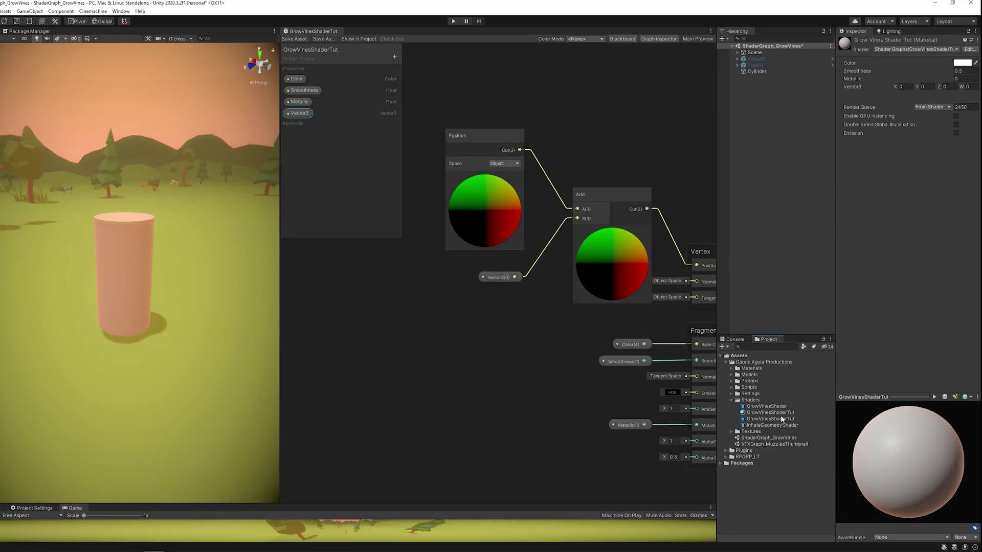
Apply the material to the cylinder in green, test Vector3 Y, then delete the Vector3 node.
drag(780, 415, 140, 257)
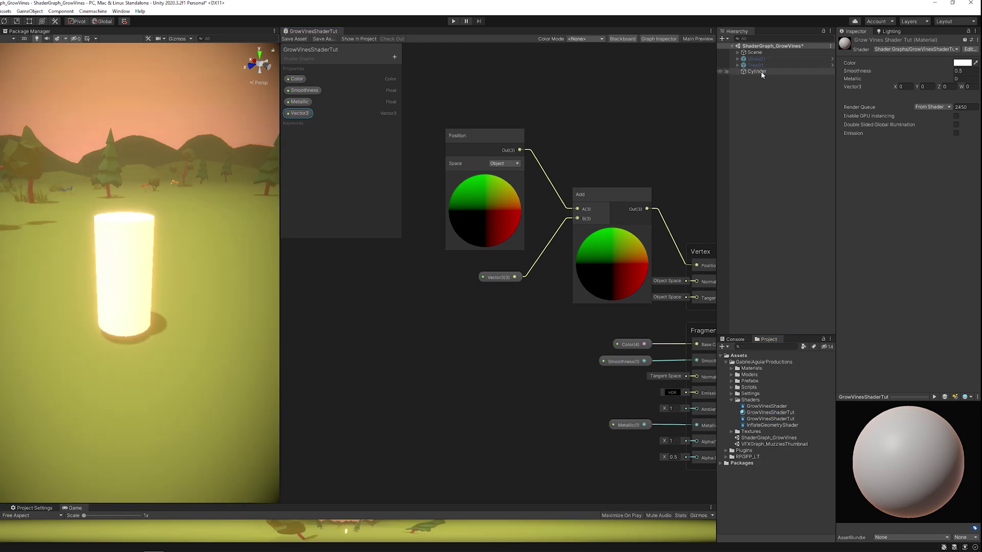
click(963, 63)
drag(933, 123, 934, 119)
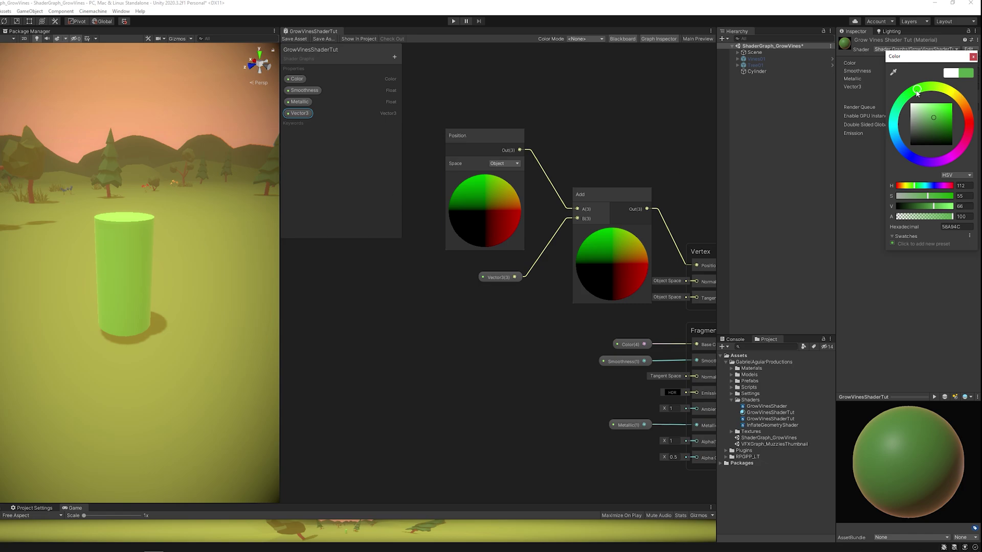
key(Return)
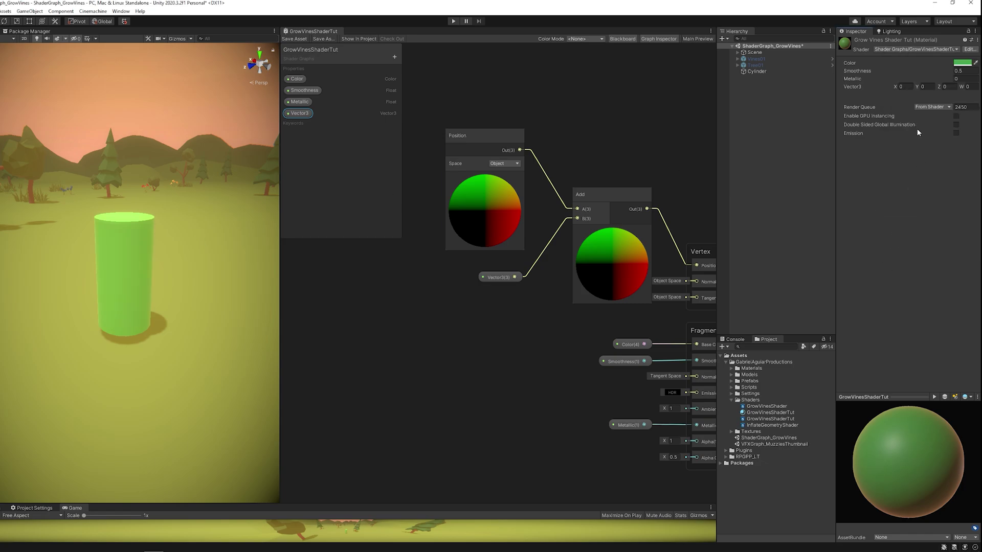
mouse_move(922, 88)
mouse_down()
mouse_move(954, 96)
mouse_move(903, 97)
mouse_move(944, 97)
mouse_move(922, 103)
mouse_up()
click(499, 277)
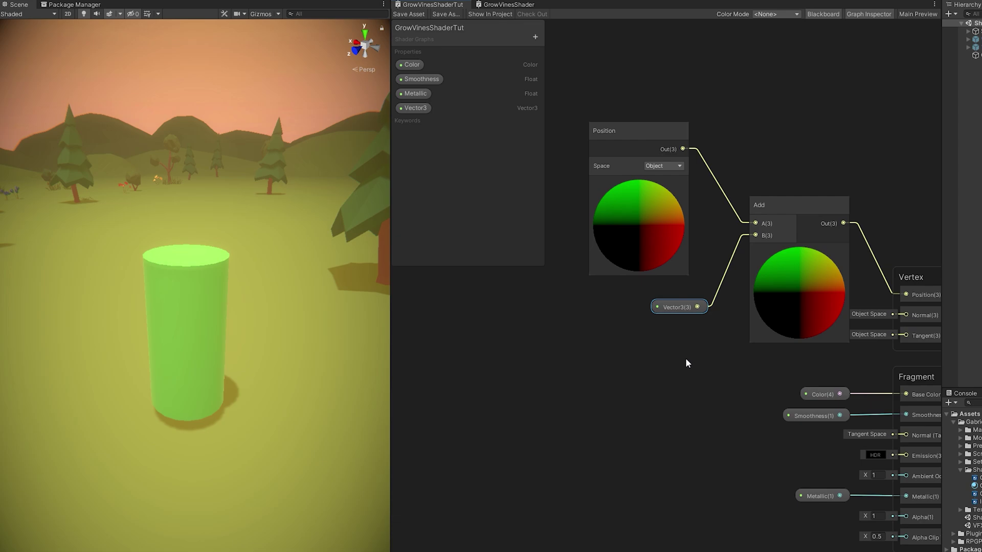
key(Delete)
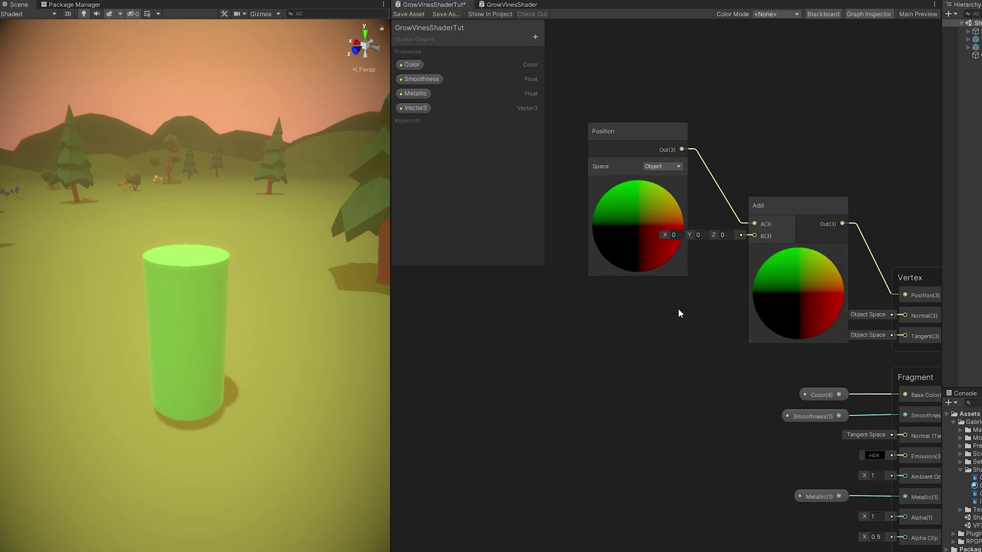
Add a Normal Vector node set to Object space.
key(space)
text(norm)
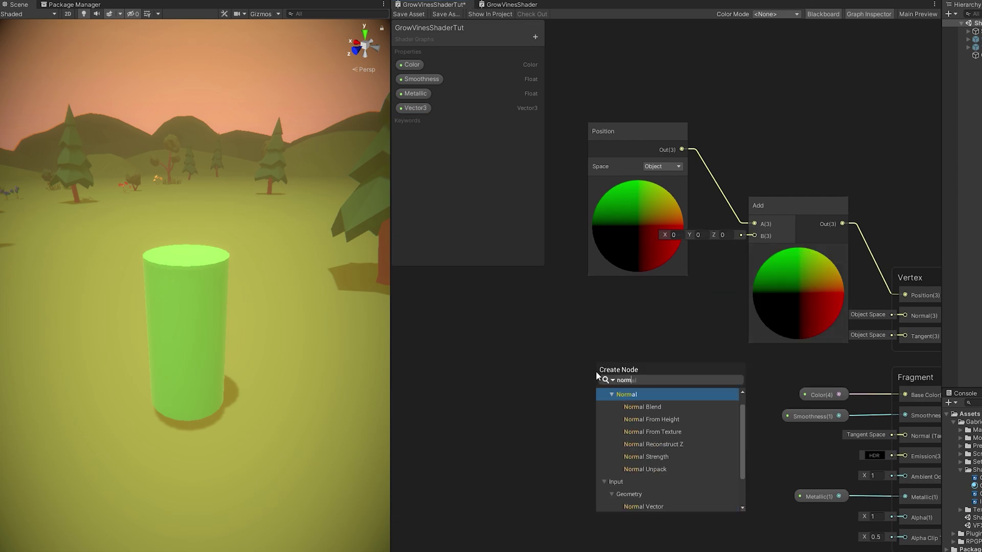
scroll(652, 405, down, 1)
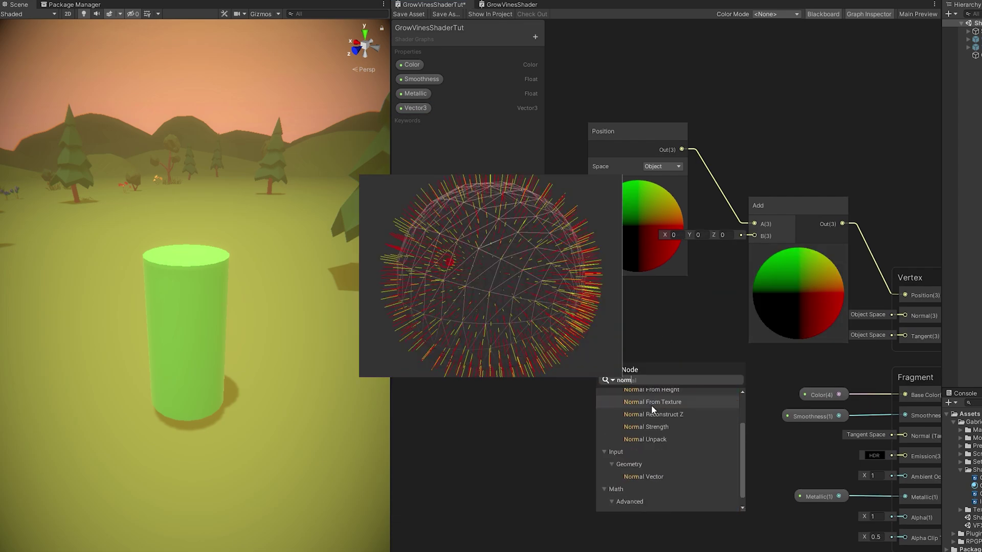
click(667, 478)
drag(662, 388, 522, 380)
click(537, 407)
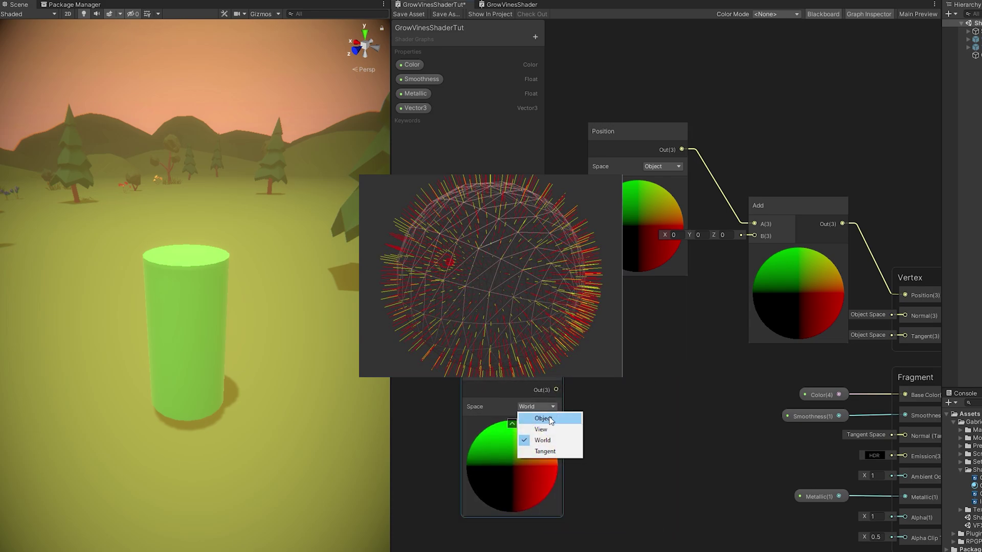
click(529, 416)
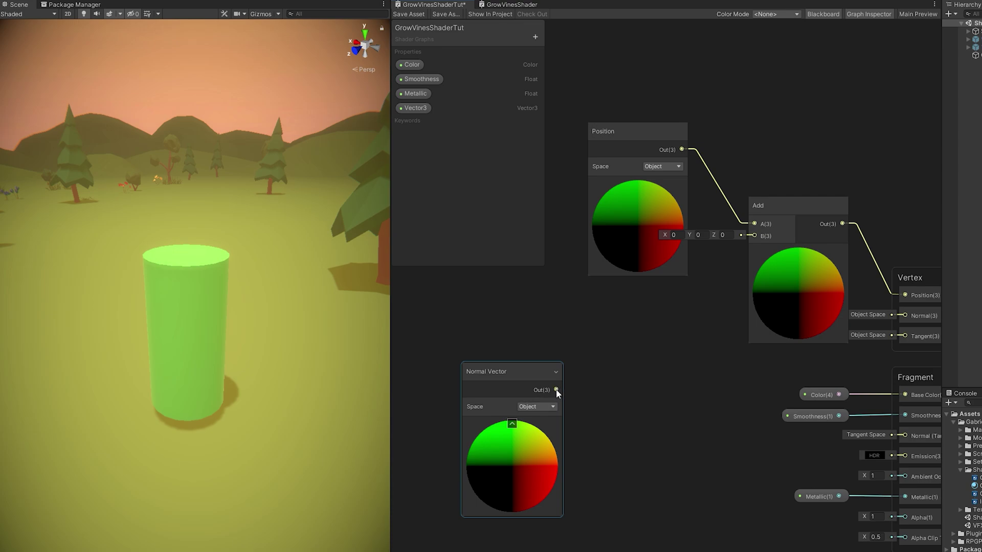
Multiply the normals by the Vector3 property and feed the result into Add's B input.
drag(556, 390, 643, 413)
text(multiply)
click(675, 455)
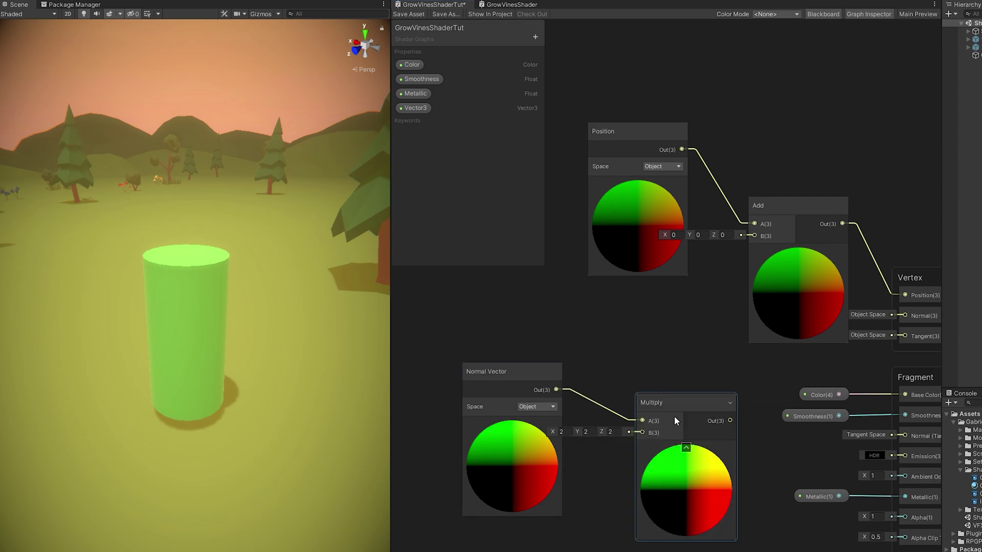
drag(415, 108, 643, 433)
drag(730, 421, 754, 236)
Save the graph and set the material's Vector3 to X 0.85, Y 0.05, viewing the ellipsoid.
click(409, 14)
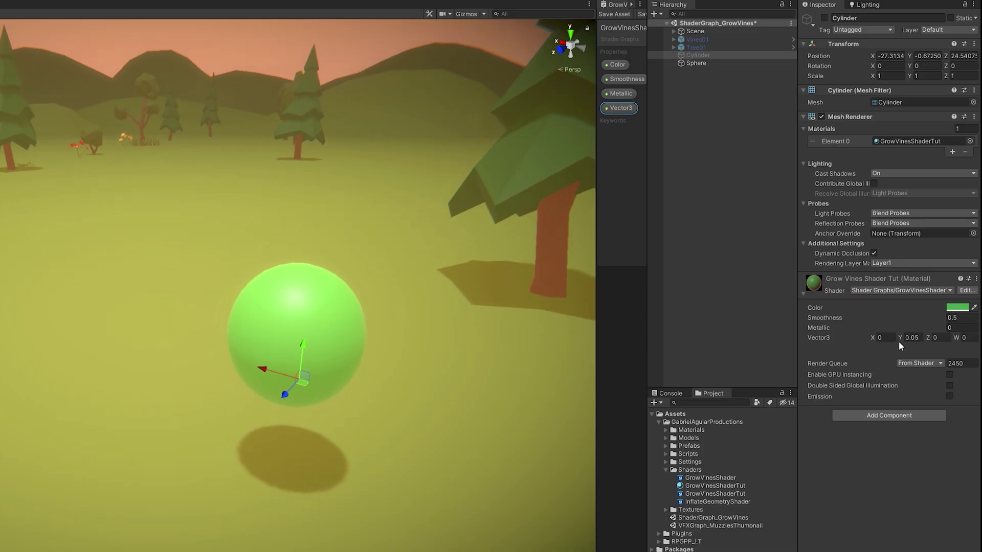
mouse_move(899, 342)
mouse_down()
mouse_move(913, 339)
mouse_move(900, 341)
mouse_up()
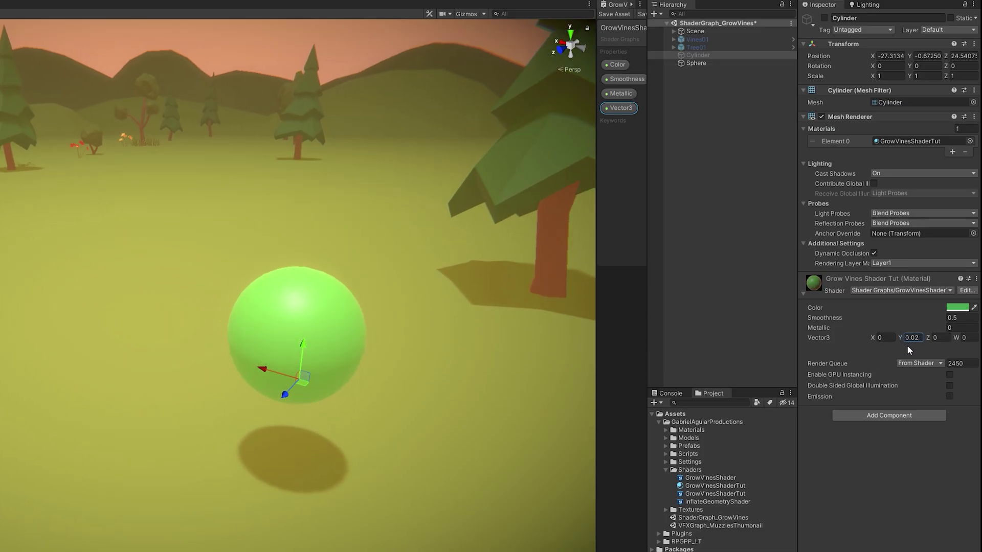
mouse_move(878, 339)
mouse_down()
mouse_move(858, 338)
mouse_move(886, 344)
mouse_up()
alt+drag(420, 317, 39, 289)
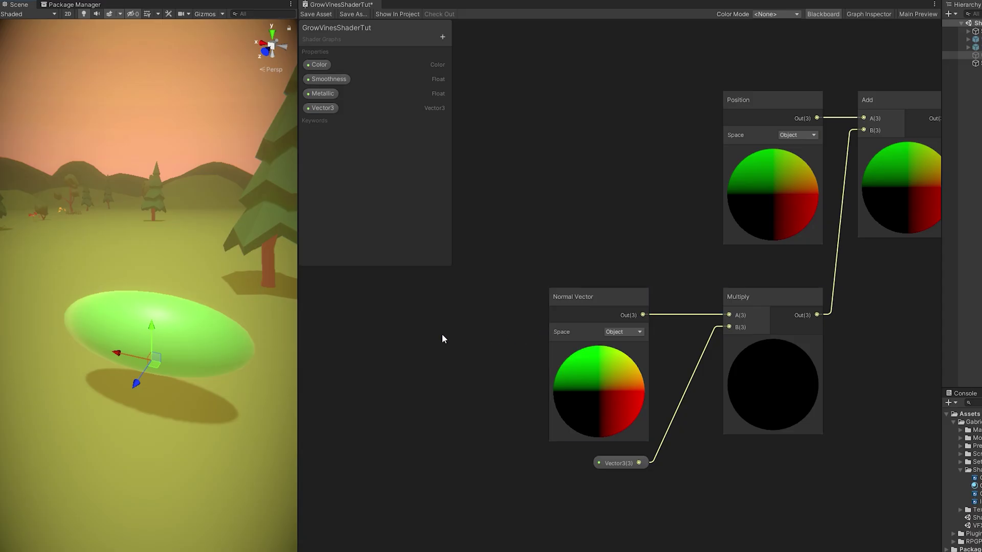
Delete the Vector3 node and add a UV node in its place.
click(637, 464)
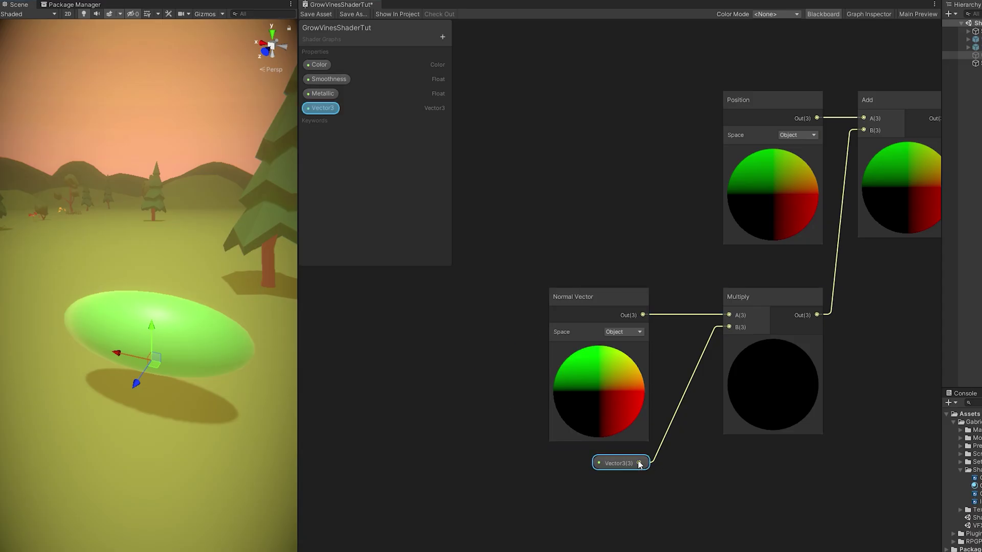
key(Delete)
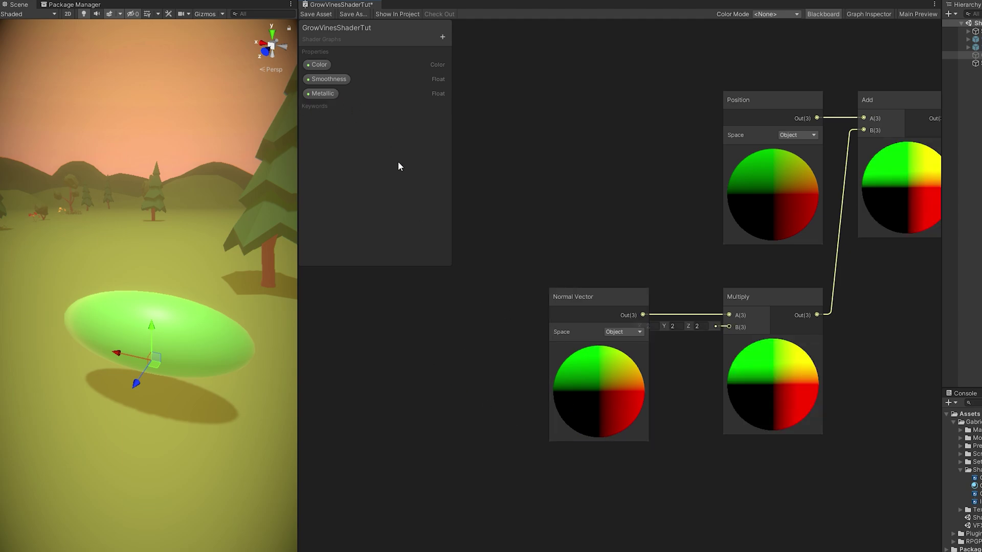
middle_drag(514, 534, 538, 377)
key(space)
text(uv)
key(Return)
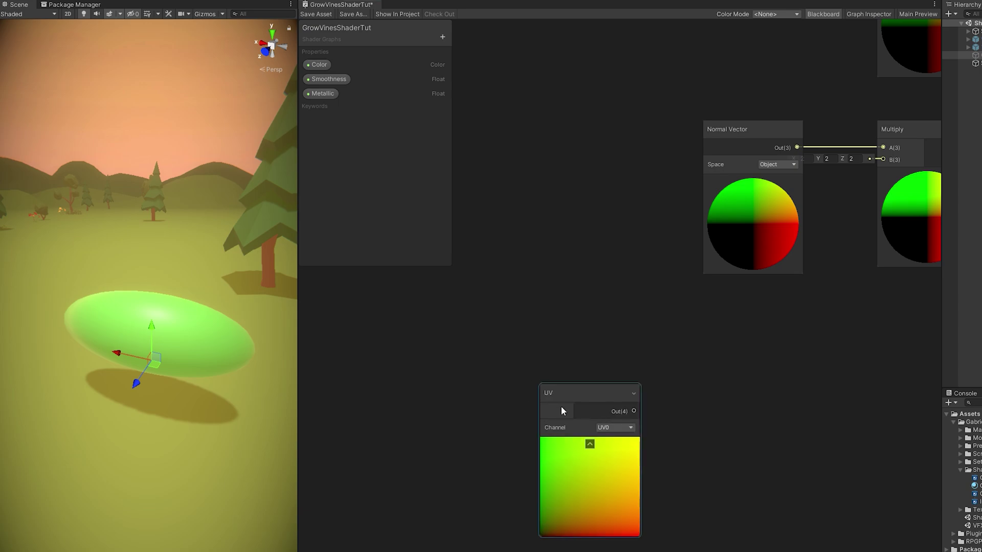
drag(561, 406, 437, 391)
Split the UV and subtract from its G channel, with Subtract B at 0.23.
drag(503, 395, 664, 388)
text(spl)
key(Return)
text(subtract)
key(Return)
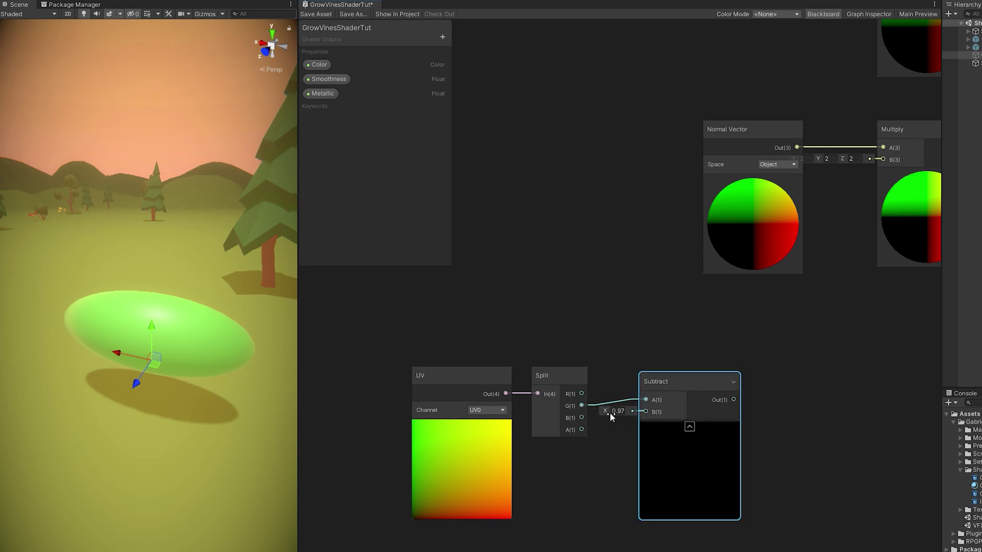
mouse_move(609, 412)
mouse_down()
mouse_move(581, 409)
mouse_move(597, 411)
mouse_up()
drag(694, 391, 704, 398)
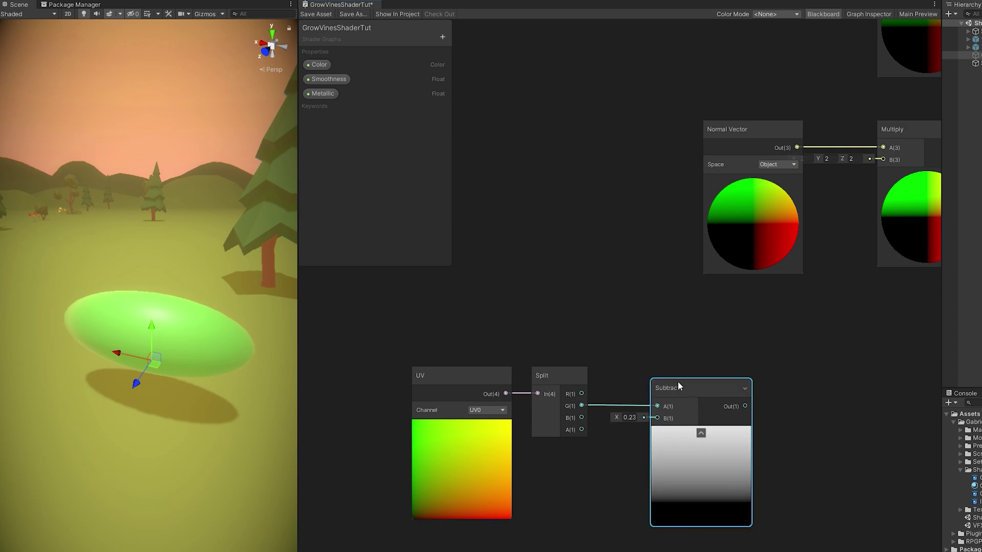
Create a Float property named Grow and wire it into Subtract's B input.
click(443, 37)
click(452, 43)
text(Grow)
click(381, 136)
drag(319, 110, 522, 543)
middle_drag(542, 532, 550, 479)
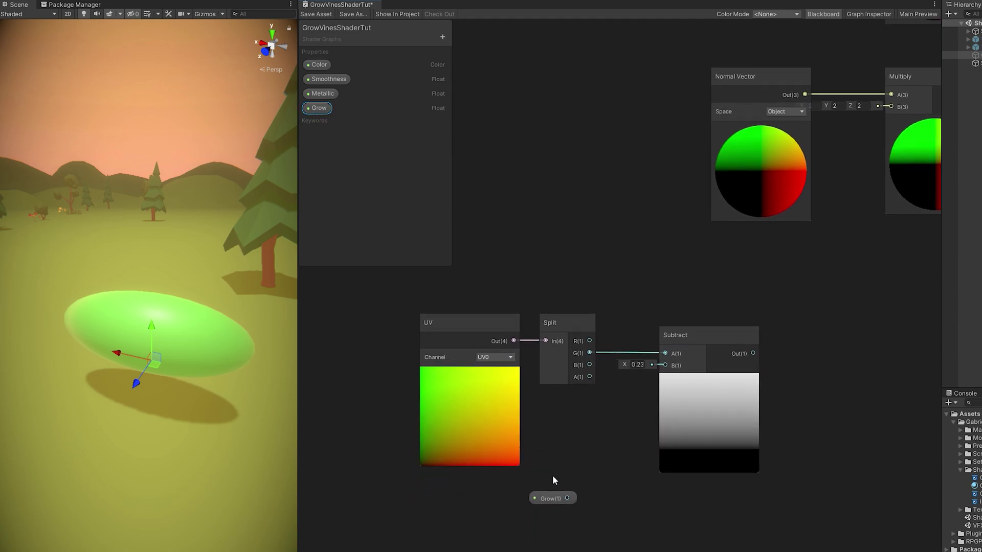
mouse_move(571, 498)
mouse_down()
mouse_move(669, 366)
mouse_move(566, 495)
mouse_up()
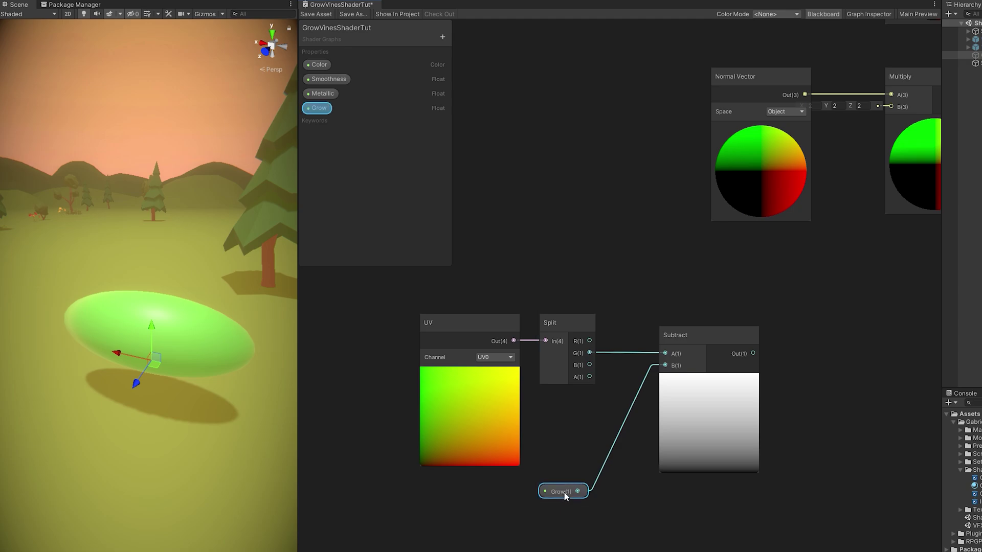
Set the Grow property's mode to a 0–1 Slider.
click(872, 16)
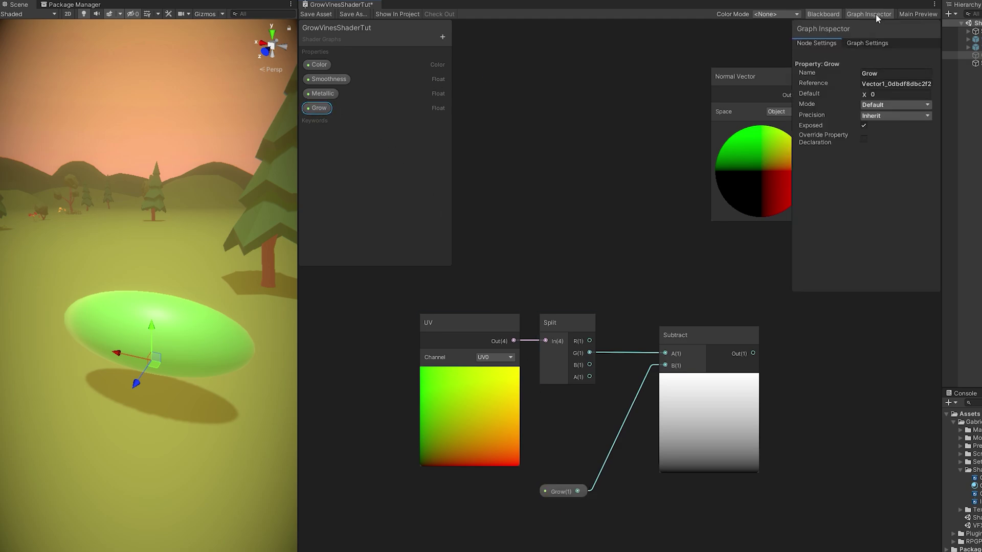
click(868, 106)
click(870, 121)
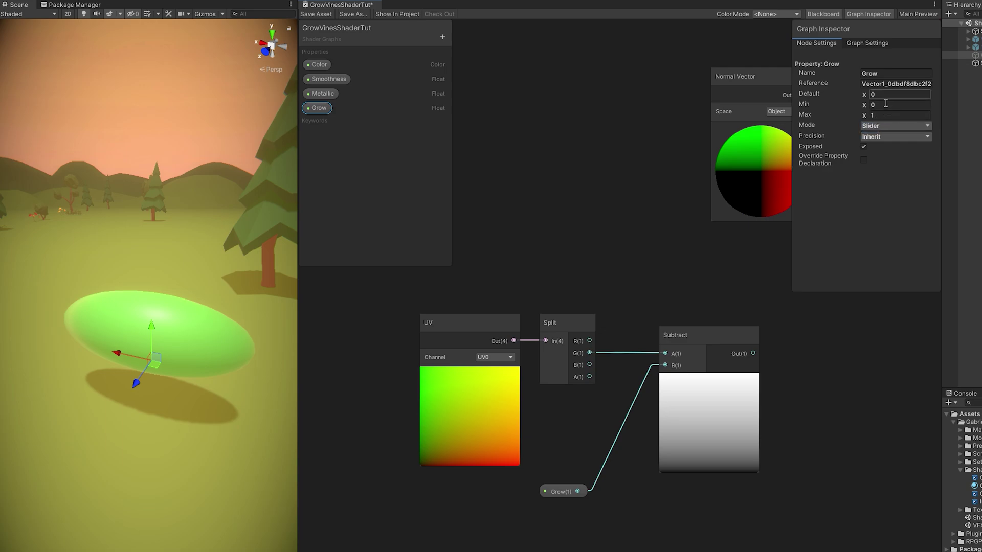
click(855, 13)
Add a Saturate node after Subtract and regroup the gradient nodes.
middle_drag(813, 367, 604, 395)
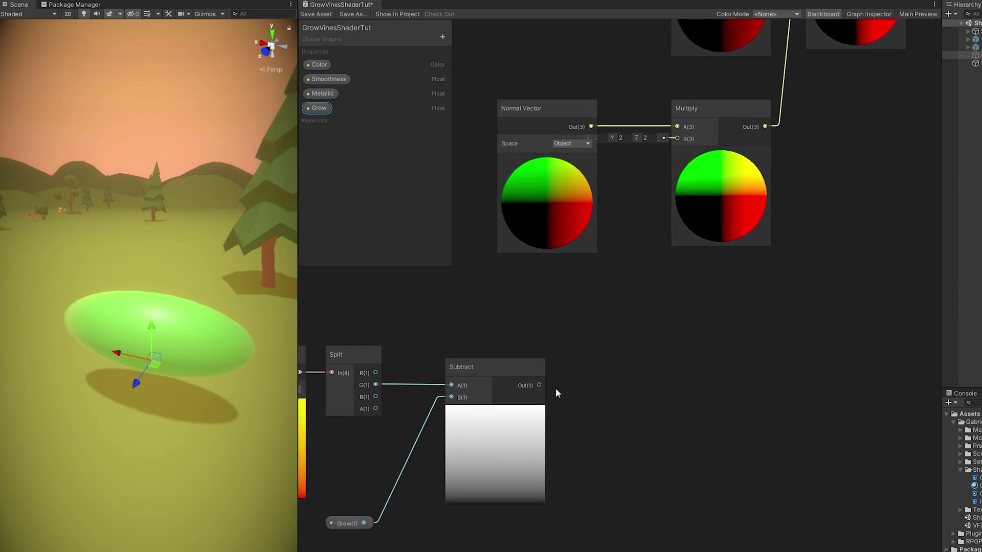
drag(540, 385, 583, 372)
text(satura)
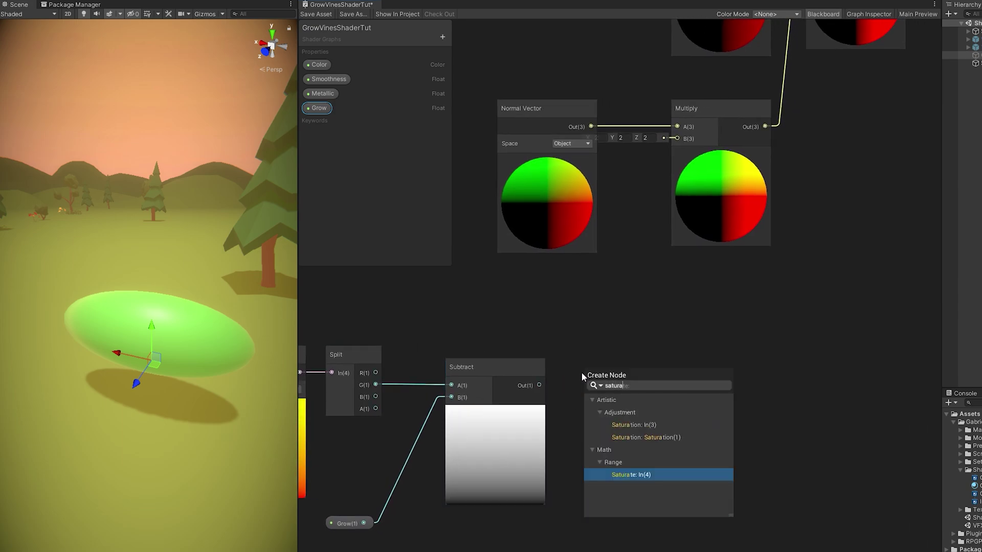
key(Return)
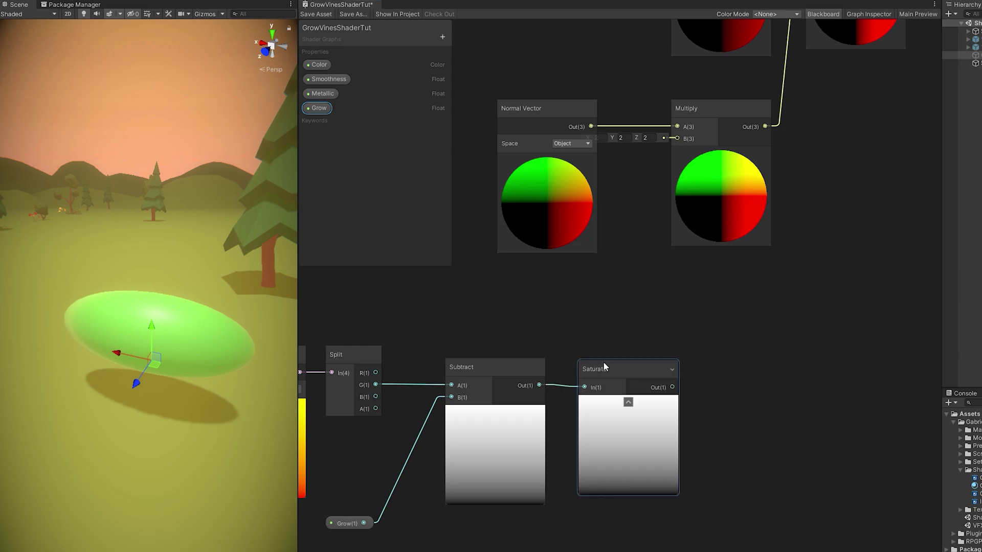
scroll(603, 361, down, 2)
middle_drag(608, 407, 777, 509)
drag(777, 508, 443, 358)
drag(769, 362, 638, 374)
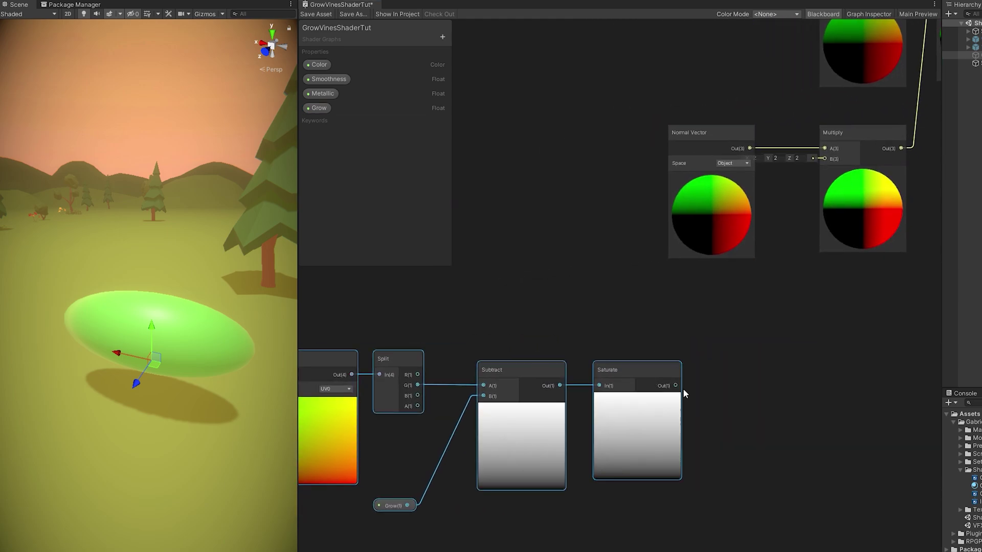
Add a Multiply node fed by the Saturate output.
key(space)
text(mul)
click(775, 422)
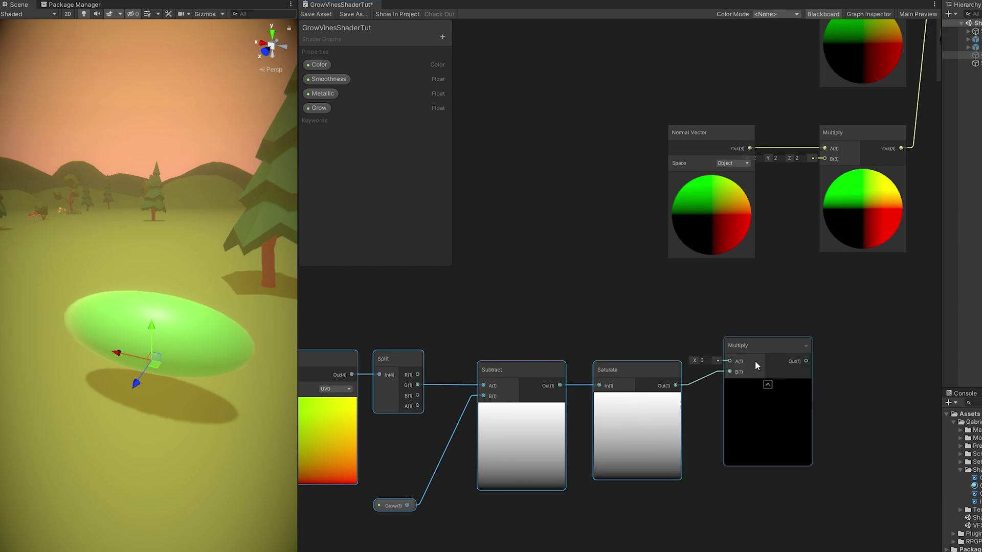
drag(754, 360, 743, 335)
Create a Float property Scale into Multiply A, feeding the result to the normal Multiply.
click(442, 37)
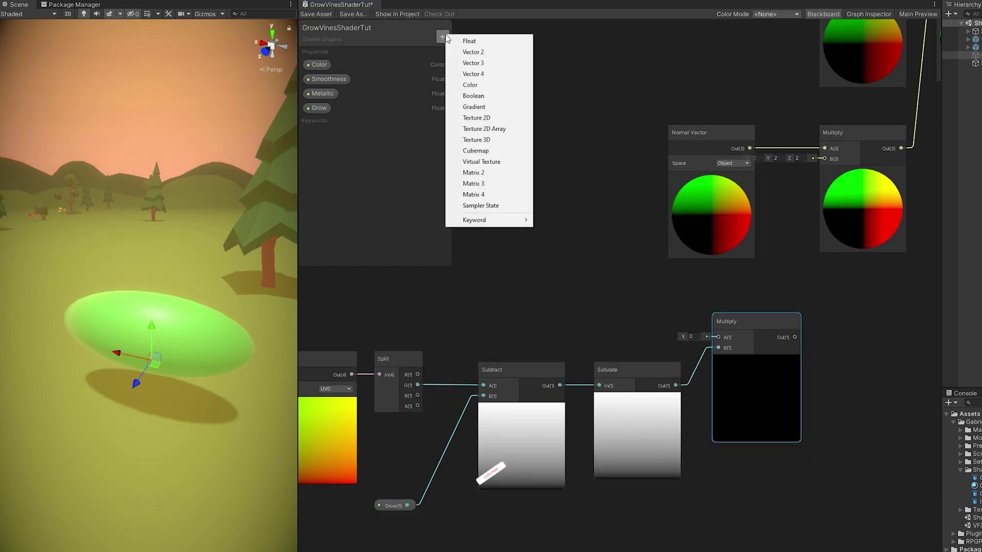
click(465, 40)
text(Scale)
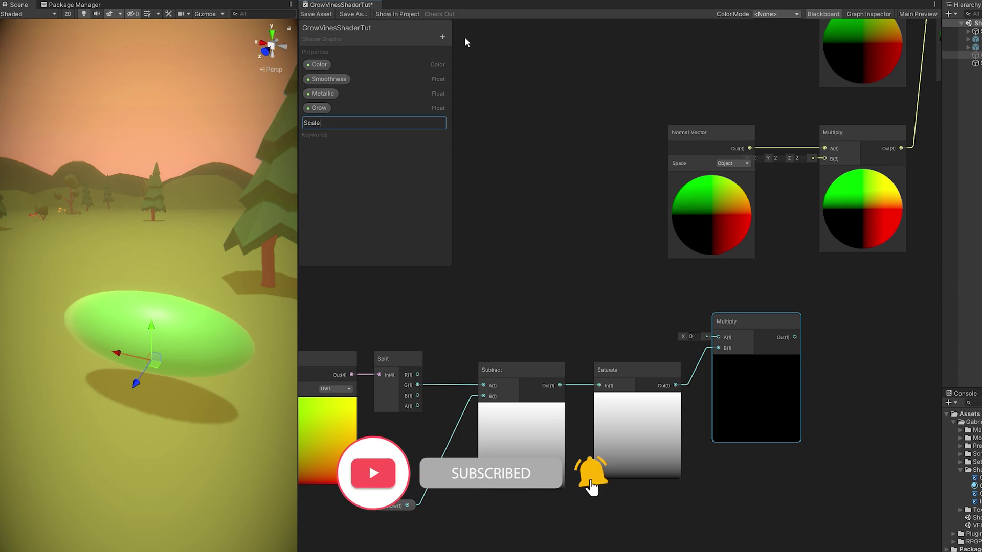
key(Return)
drag(327, 124, 606, 304)
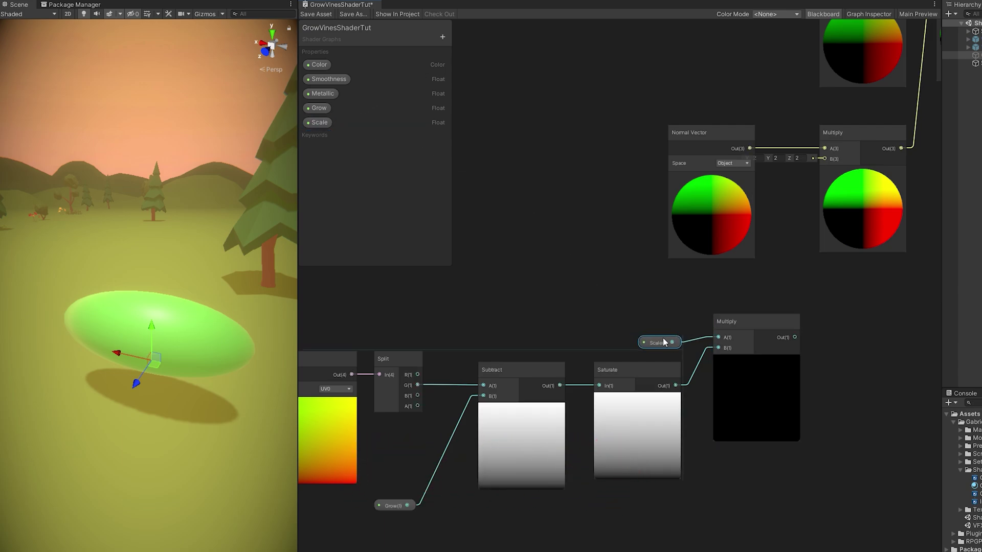
click(734, 336)
drag(795, 344, 833, 166)
Raise the material's Scale to 2.24 and push Grow to 1 to shrink the bulge.
scroll(794, 330, down, 2)
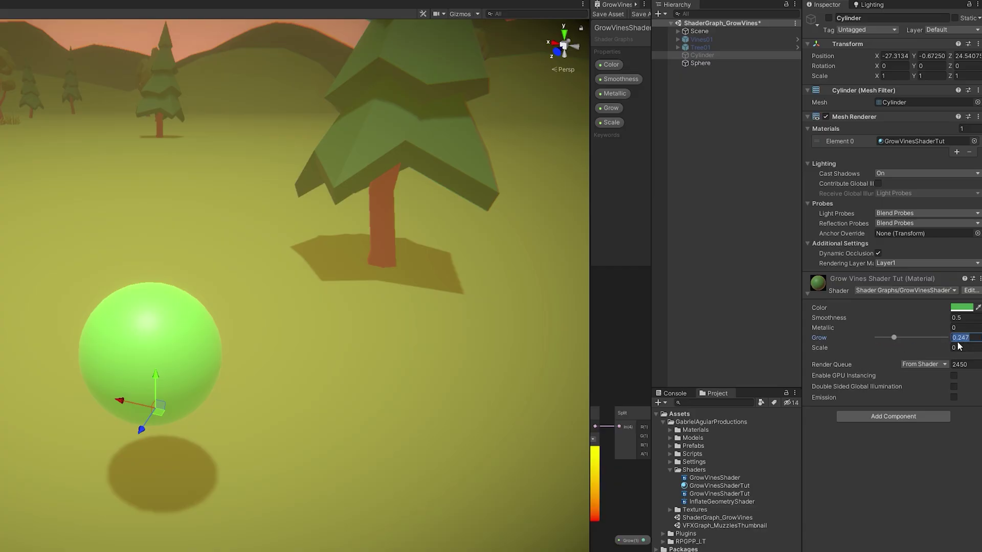
drag(949, 355, 961, 356)
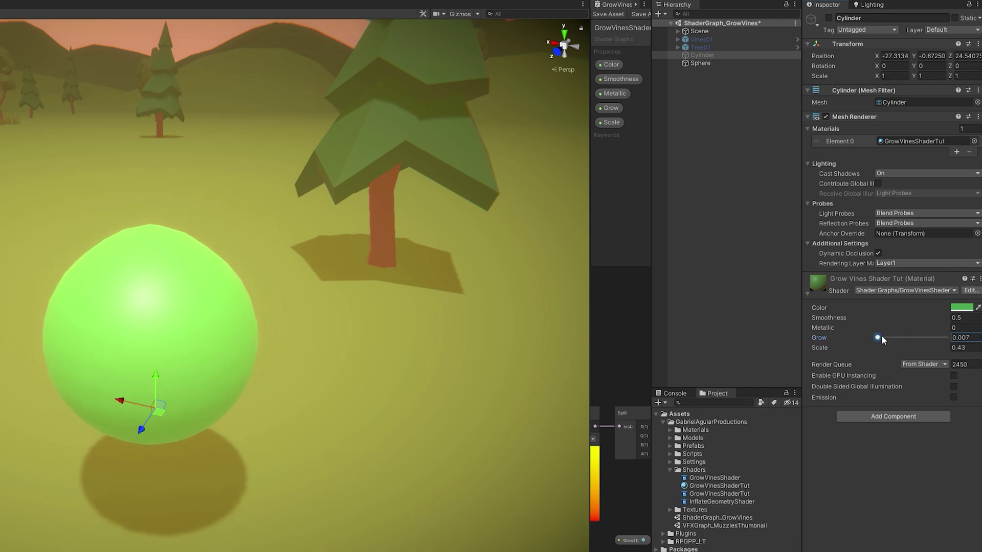
drag(878, 338, 978, 351)
drag(922, 337, 875, 344)
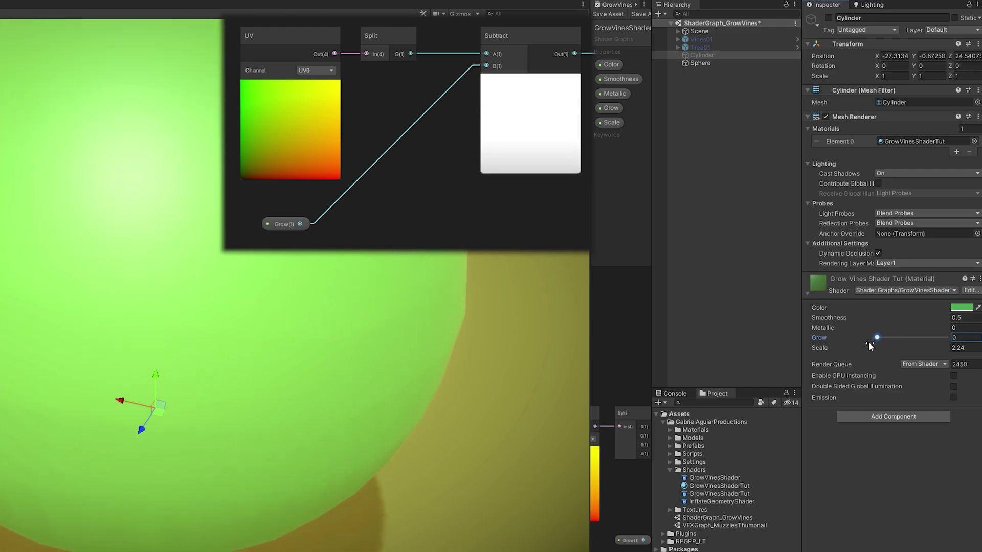
Sweep Grow down and back to 1, then pull a new connection from Saturate's output in the graph.
scroll(234, 317, down, 5)
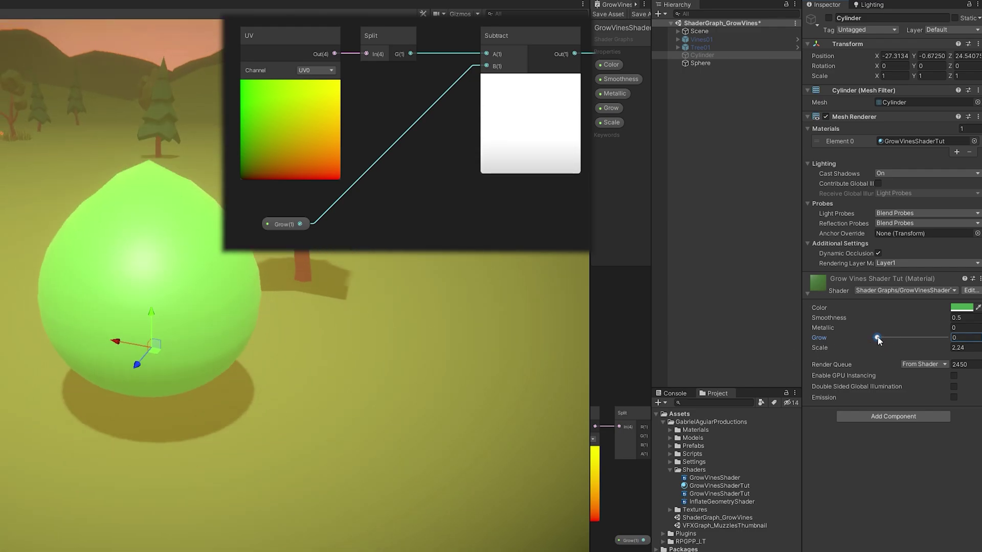
drag(877, 341, 954, 353)
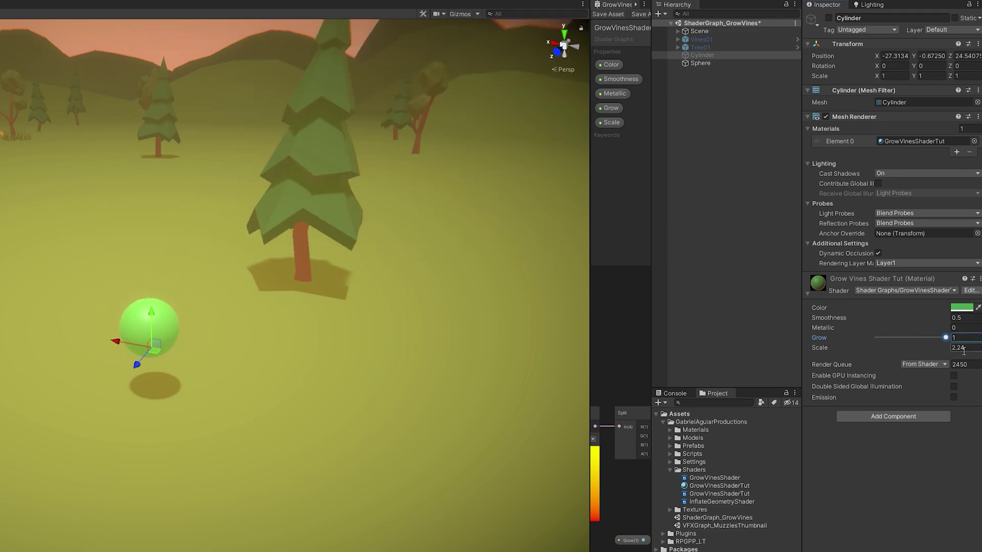
mouse_move(945, 338)
mouse_down()
mouse_move(888, 339)
mouse_move(949, 338)
mouse_up()
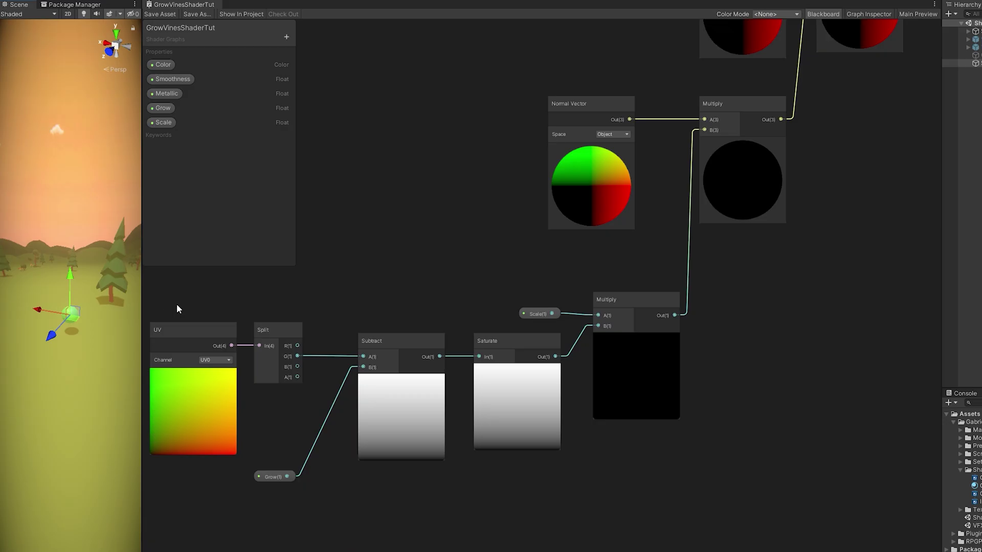
middle_drag(870, 351, 653, 368)
drag(343, 376, 559, 371)
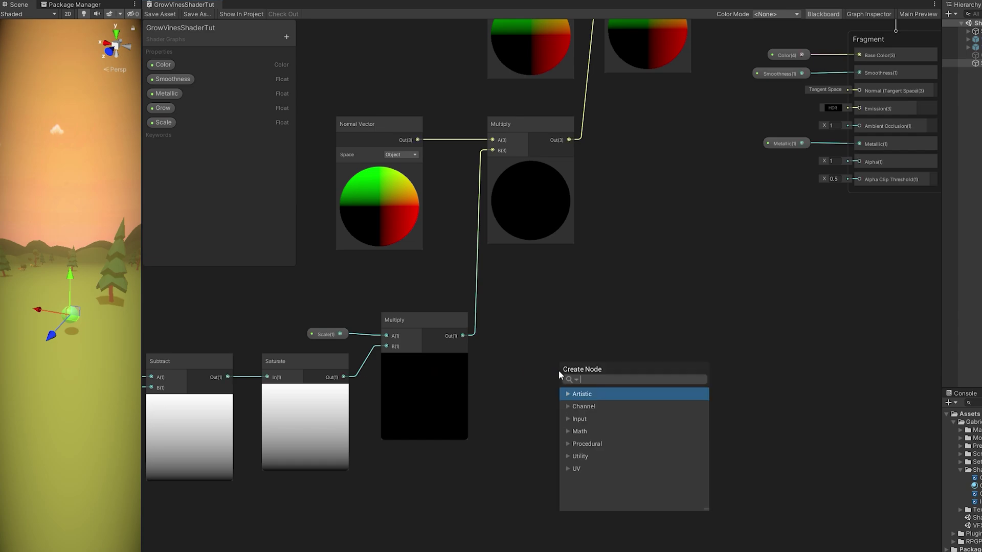
Add a One Minus node after Saturate and wire it into Fragment Alpha.
text(one minus)
key(Return)
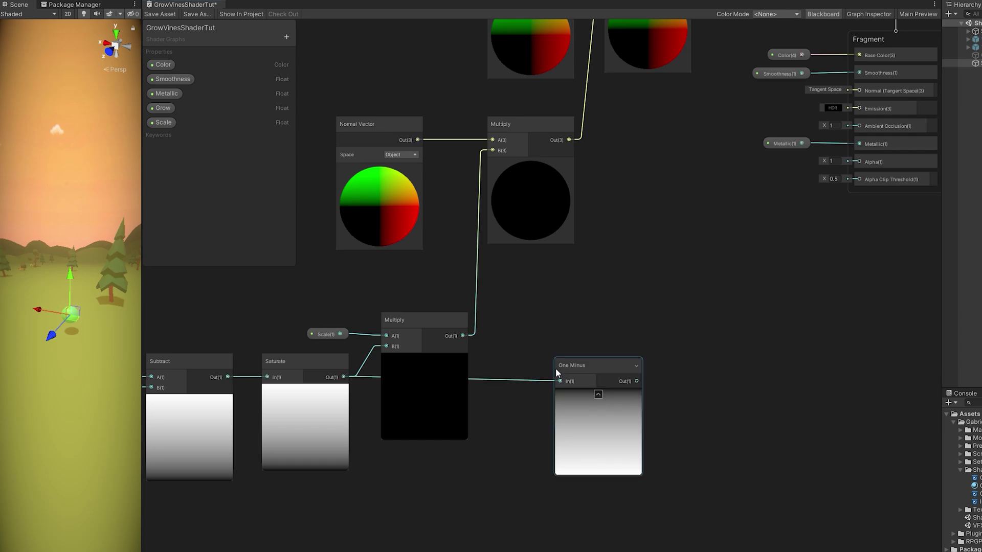
click(425, 359)
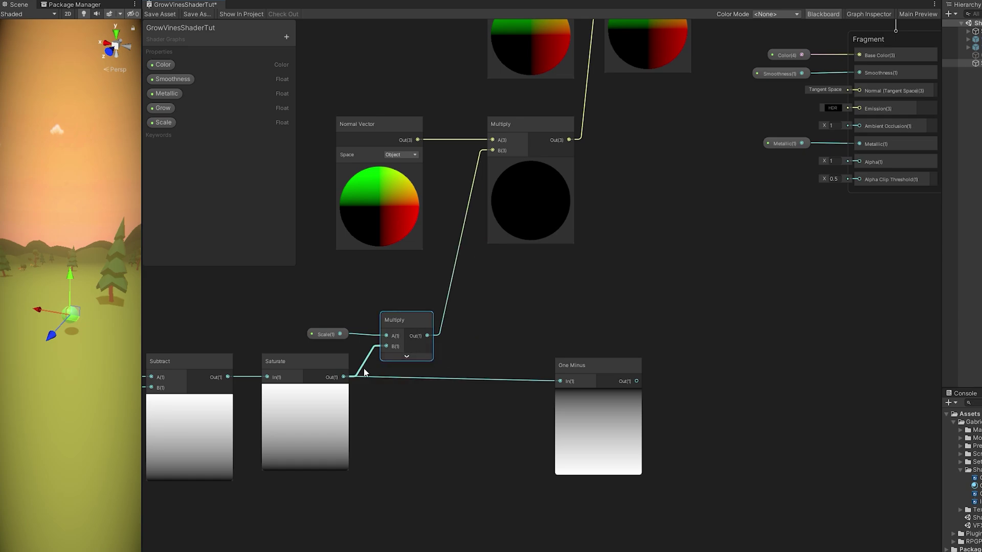
drag(636, 381, 860, 162)
drag(599, 363, 531, 358)
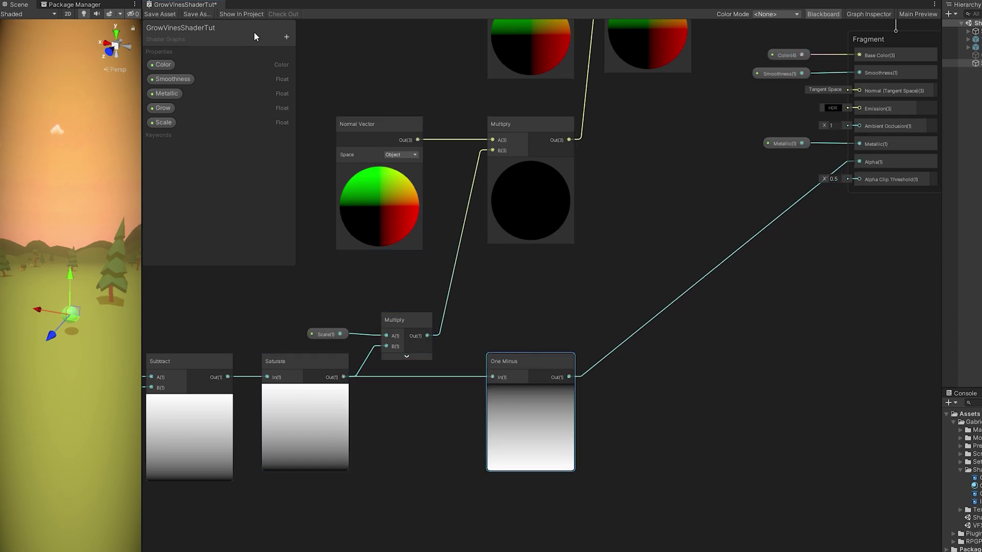
Add a Float property named 'Clip' and set its Mode to Slider.
click(286, 37)
click(294, 42)
text(C)
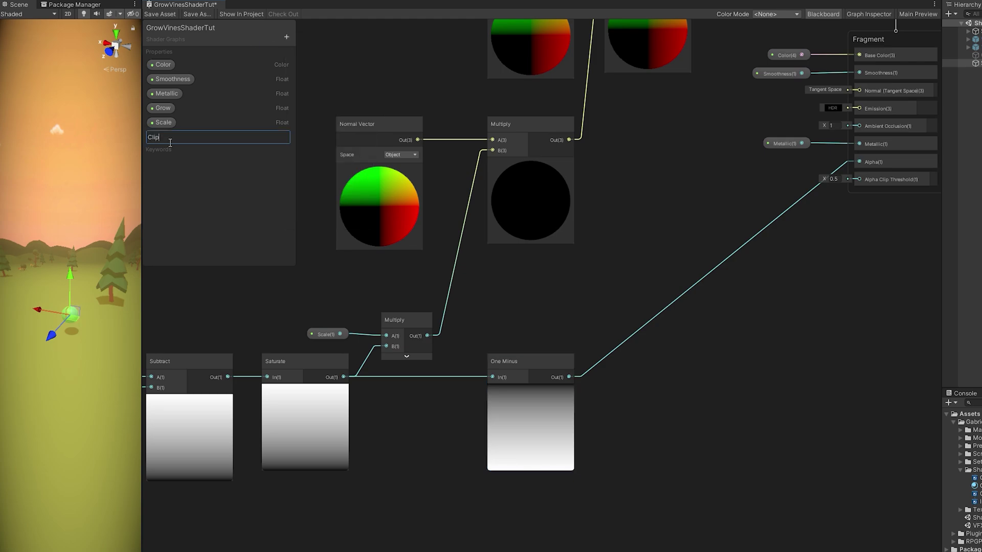
text(lip)
key(Return)
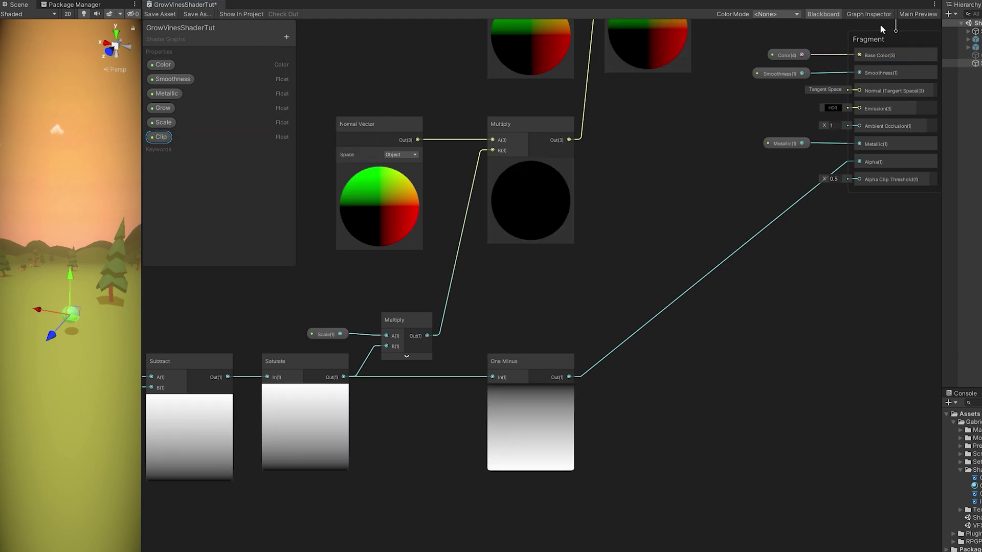
click(869, 14)
click(894, 105)
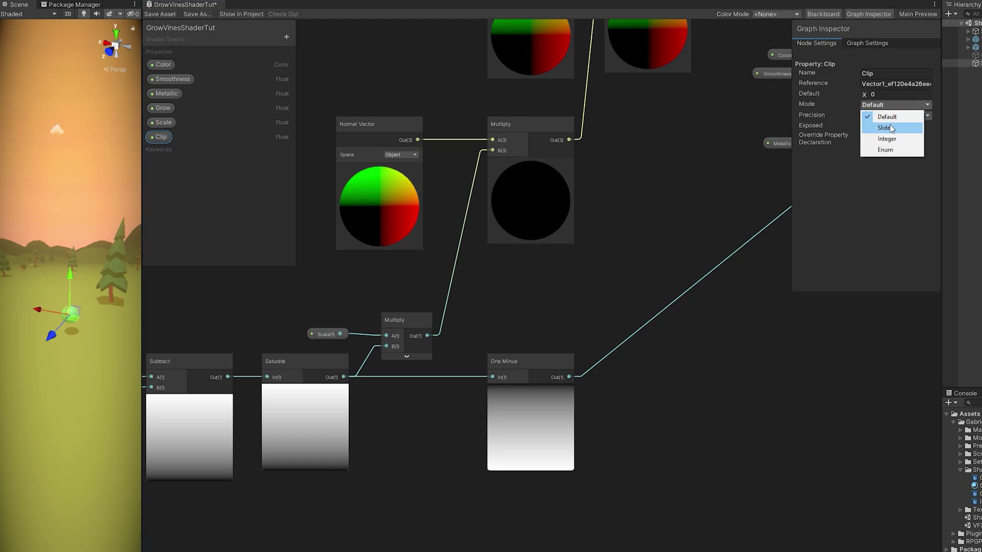
click(889, 119)
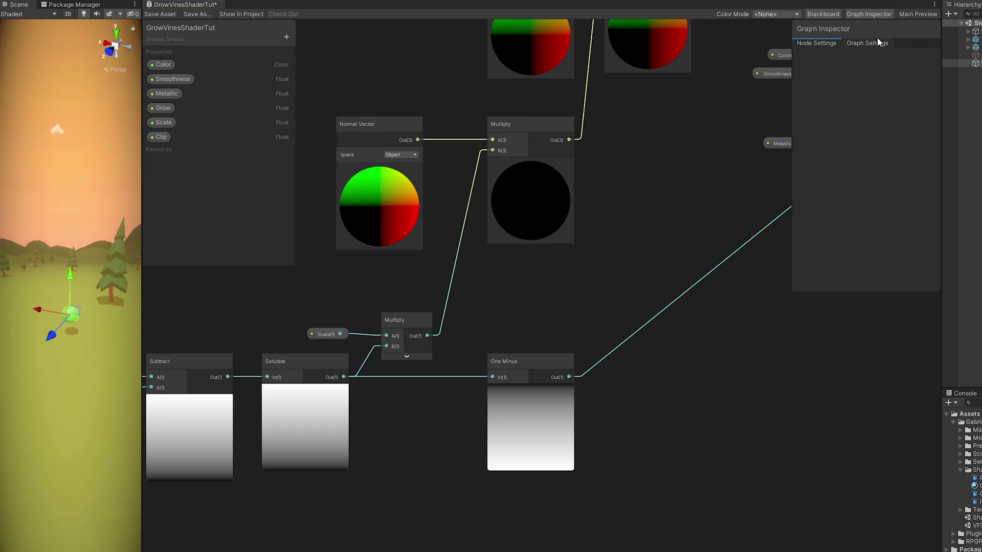
click(869, 14)
Connect Clip to Alpha Clip Threshold, then drop Grow to 0 and back to watch the sphere vanish and regrow.
drag(763, 238, 858, 182)
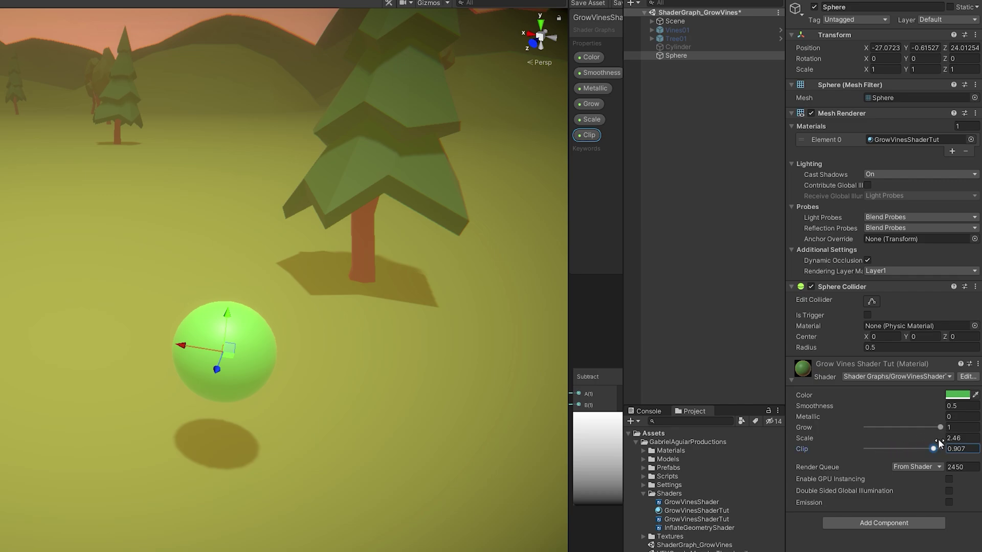
mouse_move(940, 429)
mouse_down()
mouse_move(854, 430)
mouse_move(907, 427)
mouse_move(936, 441)
mouse_move(905, 448)
mouse_move(732, 446)
mouse_up()
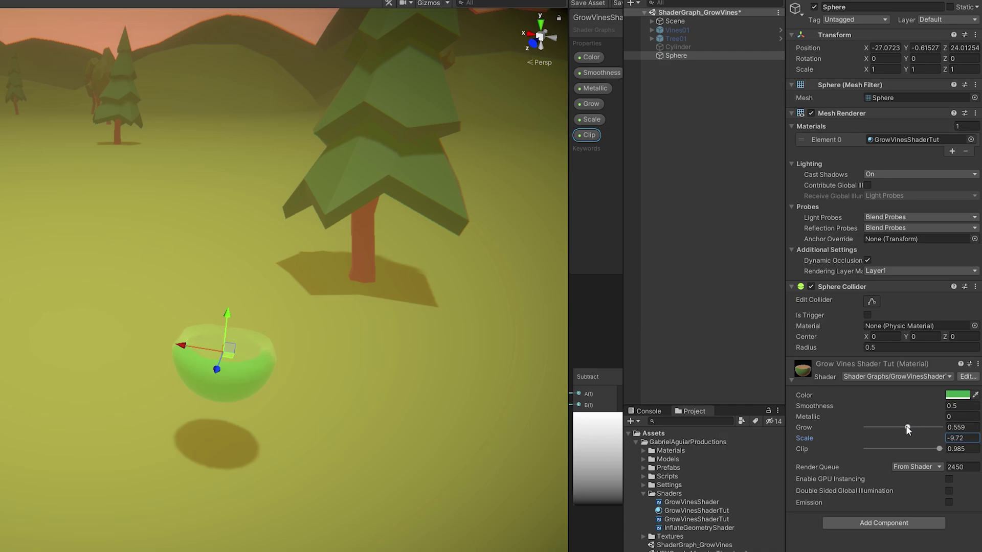
drag(907, 427, 945, 420)
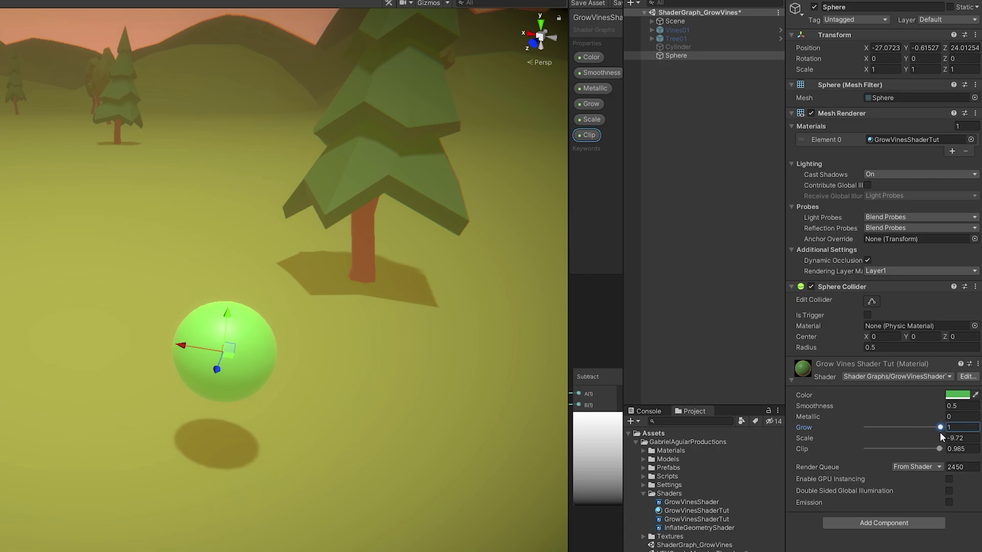
click(962, 440)
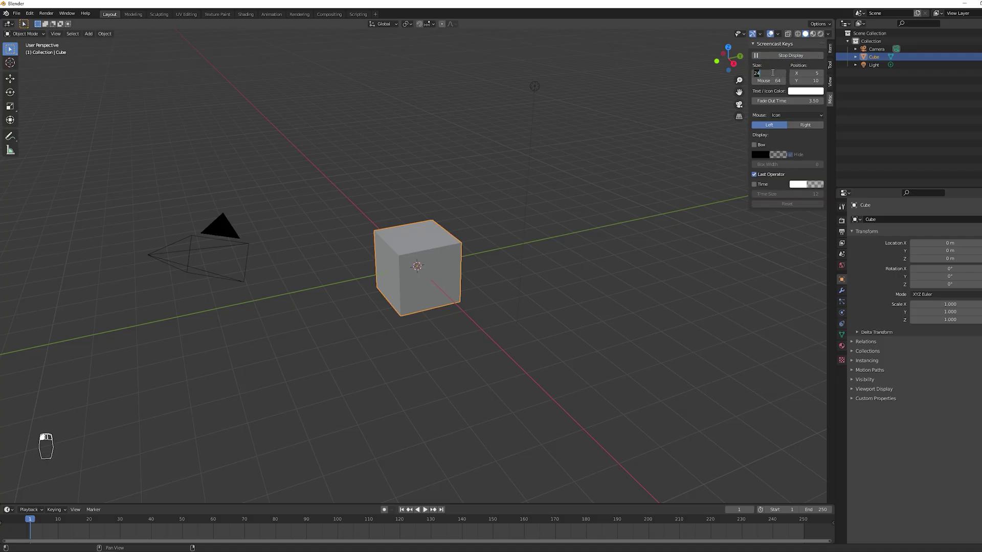
Hide the sidebar, delete the default Camera, Cube and Light, and add a Bezier curve.
key(n)
key(a)
key(a)
key(a)
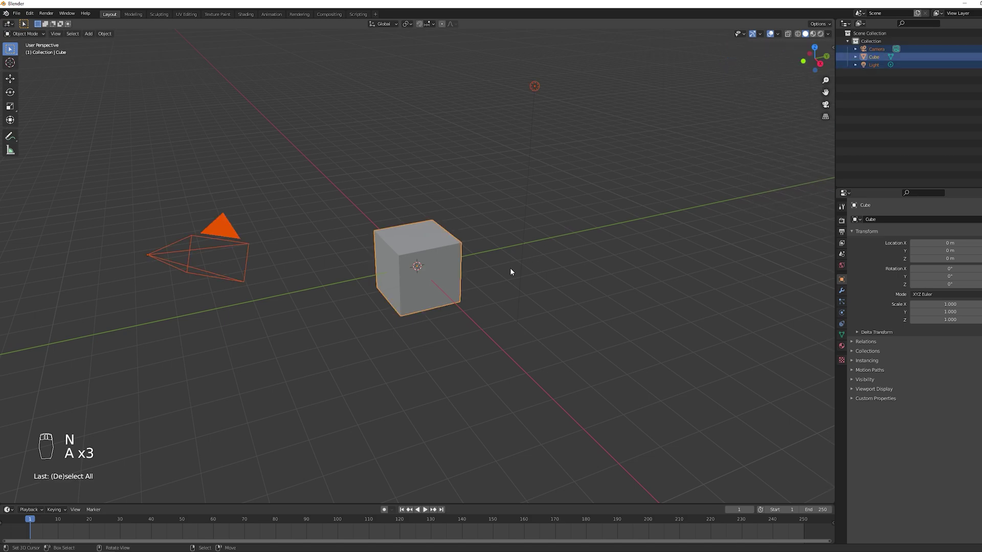
key(Delete)
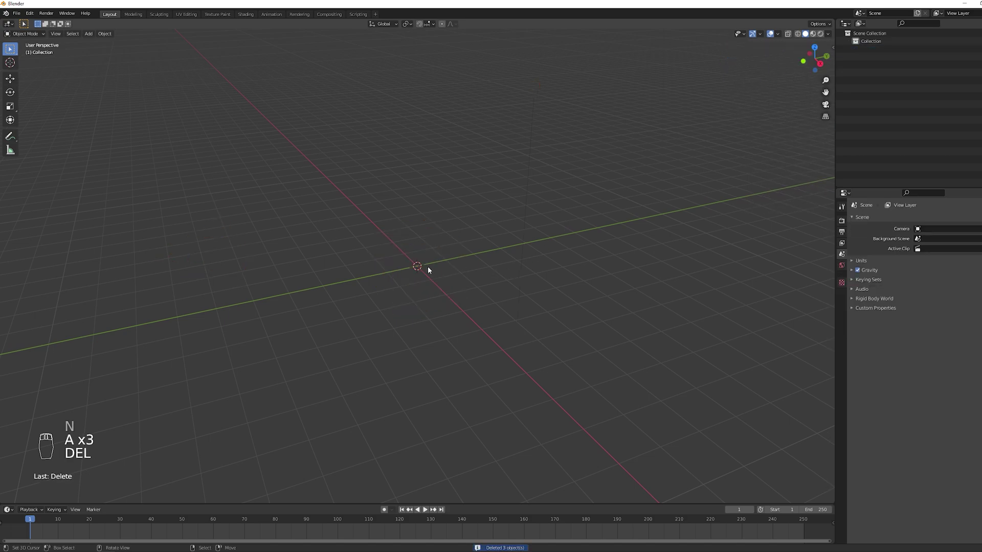
key(shift+a)
mouse_move(419, 277)
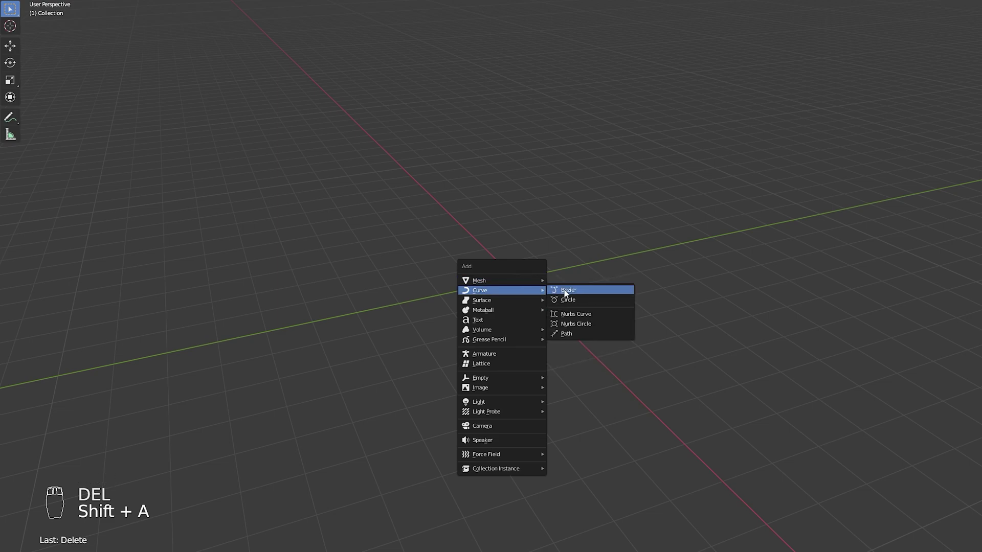
click(569, 291)
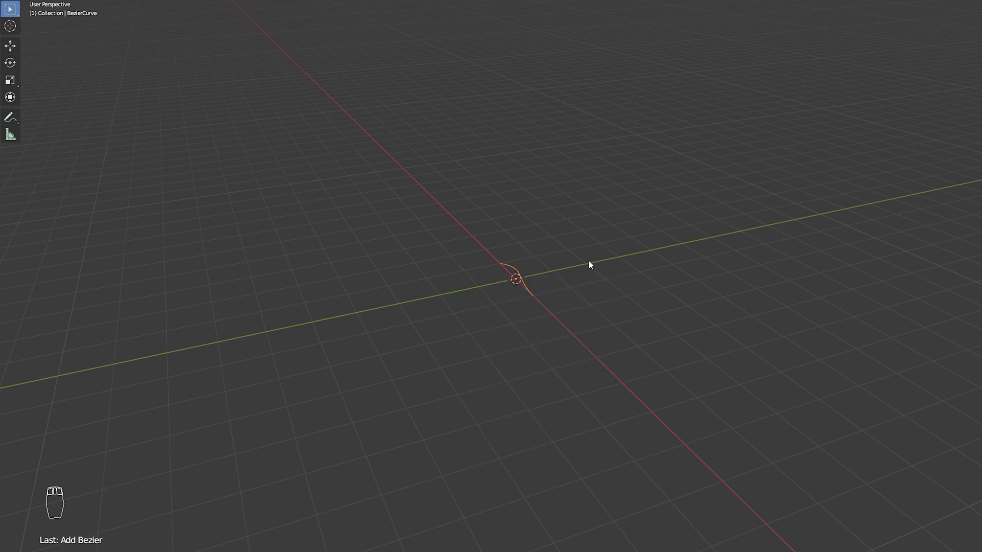
Switch to top orthographic view and move the Bezier curve into place.
key(KP_7)
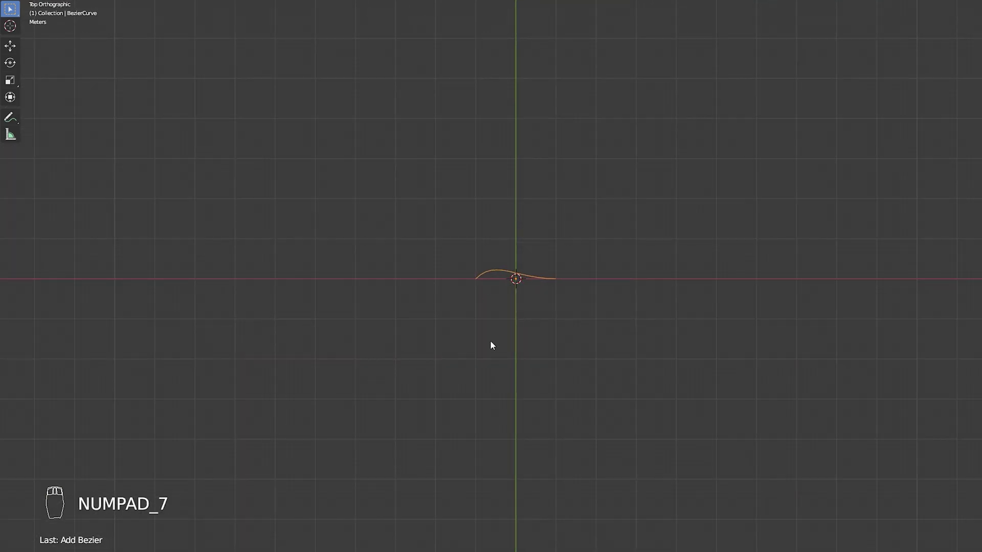
scroll(497, 261, up, 5)
key(g)
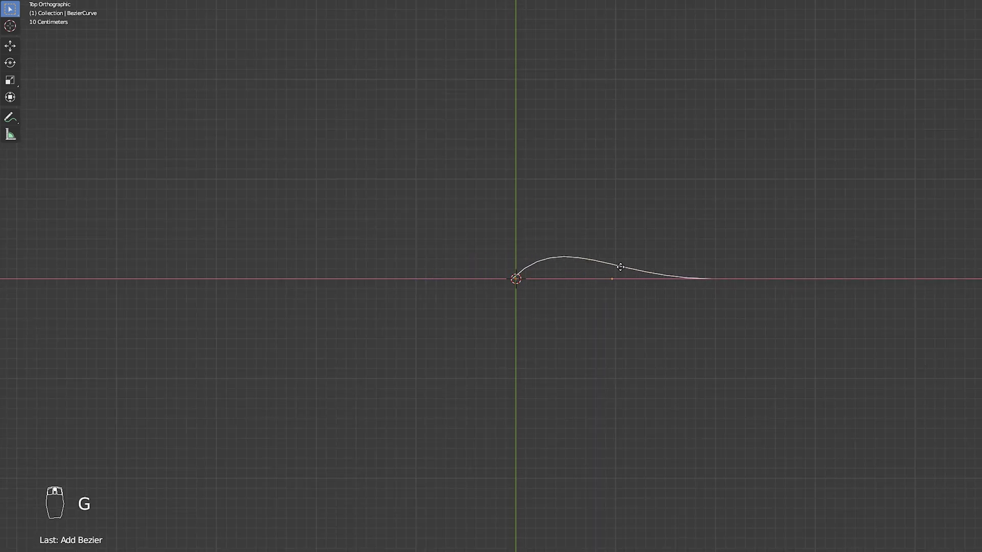
click(619, 267)
shift+middle_drag(676, 245, 614, 252)
In Edit Mode, rotate the end and start point handles and raise the start handle tip.
key(Tab)
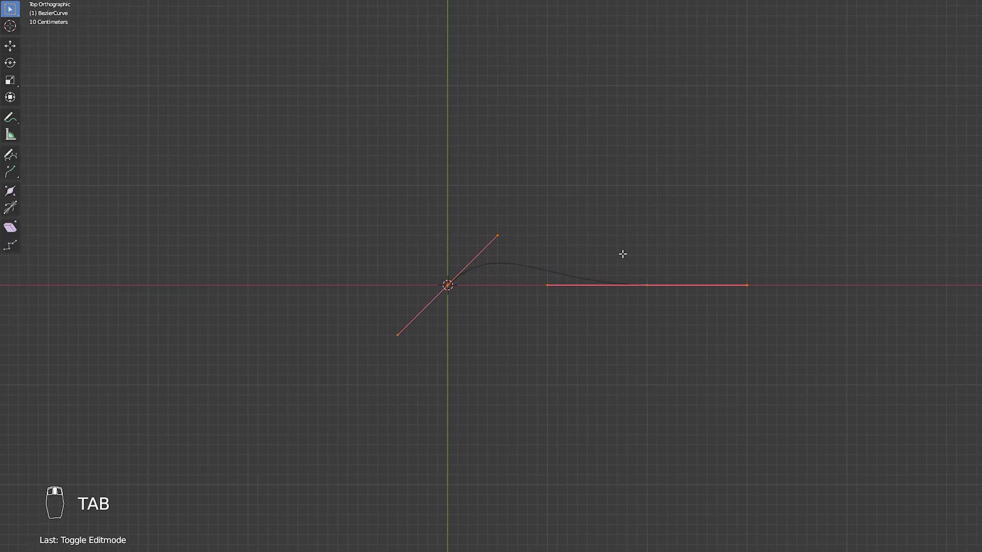
click(666, 282)
key(r)
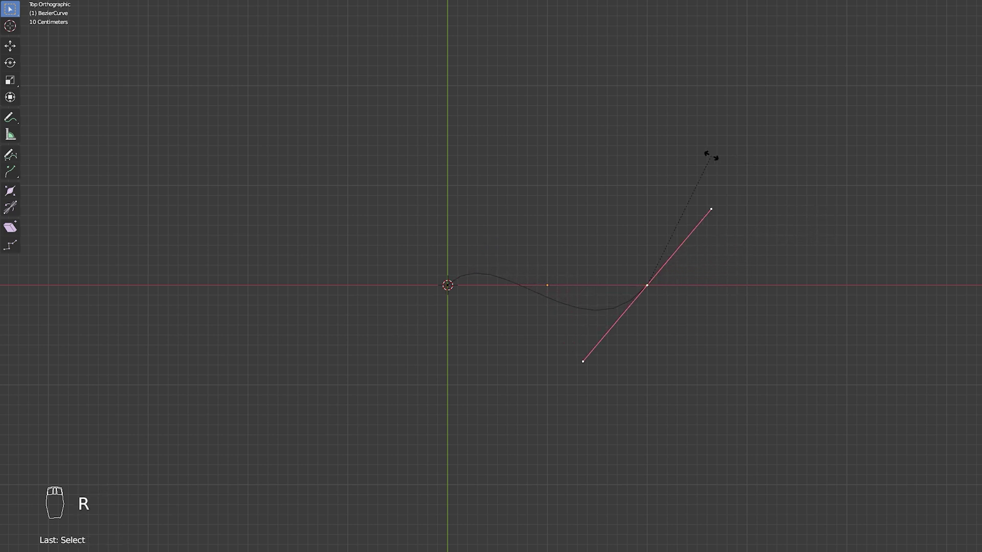
click(724, 200)
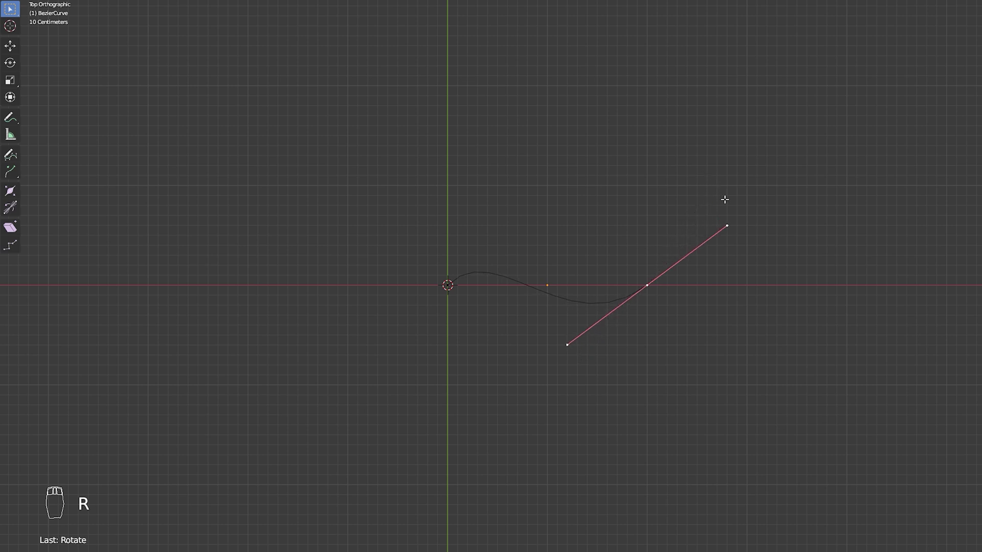
click(492, 285)
key(r)
click(483, 207)
click(483, 207)
key(g)
click(542, 116)
Extrude a new end point further right and reshape a control point's handle.
shift+middle_drag(708, 335, 587, 312)
click(547, 266)
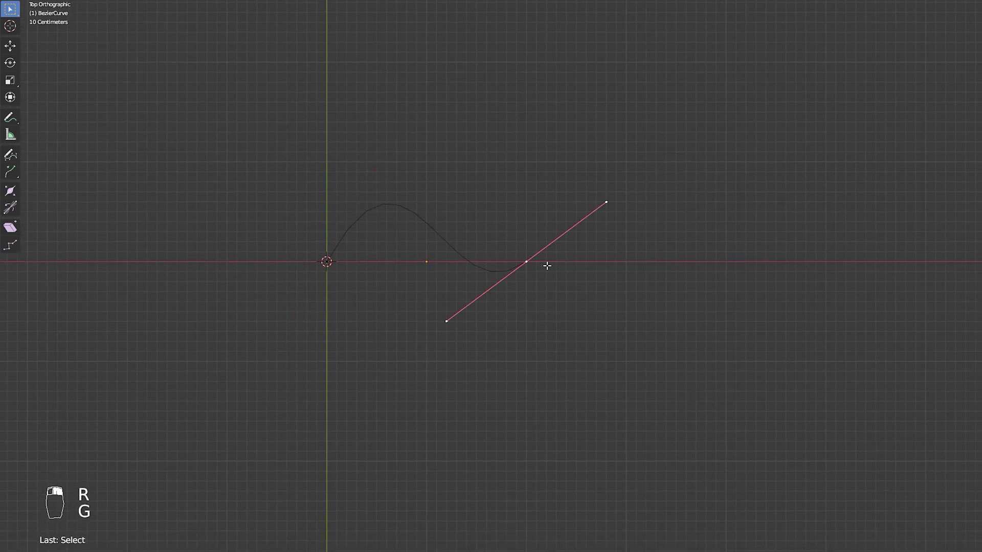
key(e)
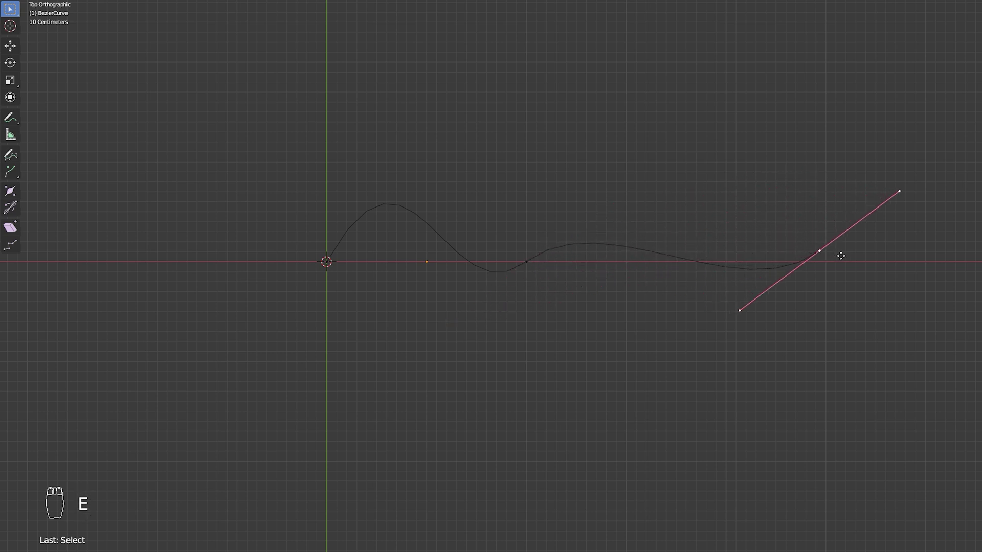
click(845, 259)
click(541, 273)
key(g)
click(639, 177)
click(824, 257)
key(g)
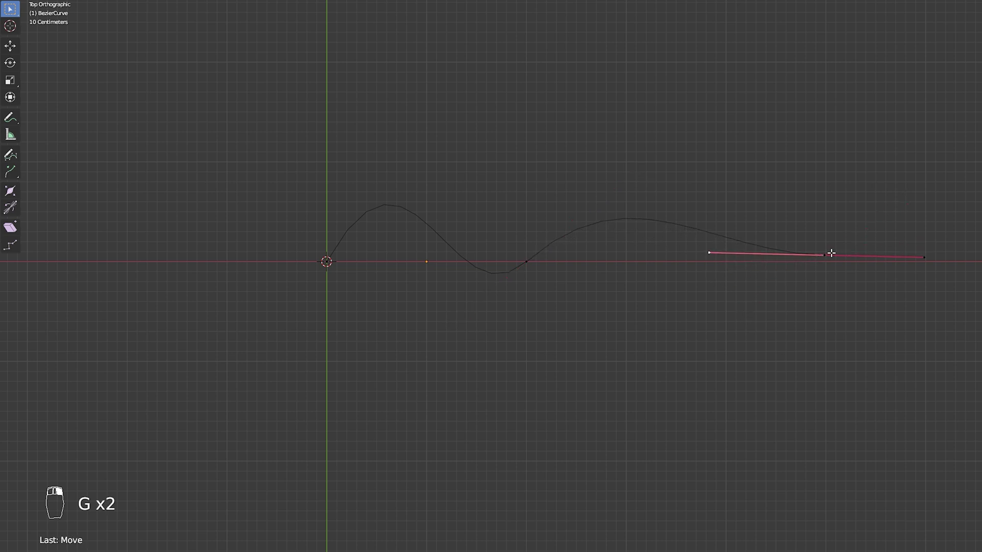
Move the middle point down-right, swing the first point's handle upward, and return to Object Mode.
click(825, 255)
key(g)
click(868, 271)
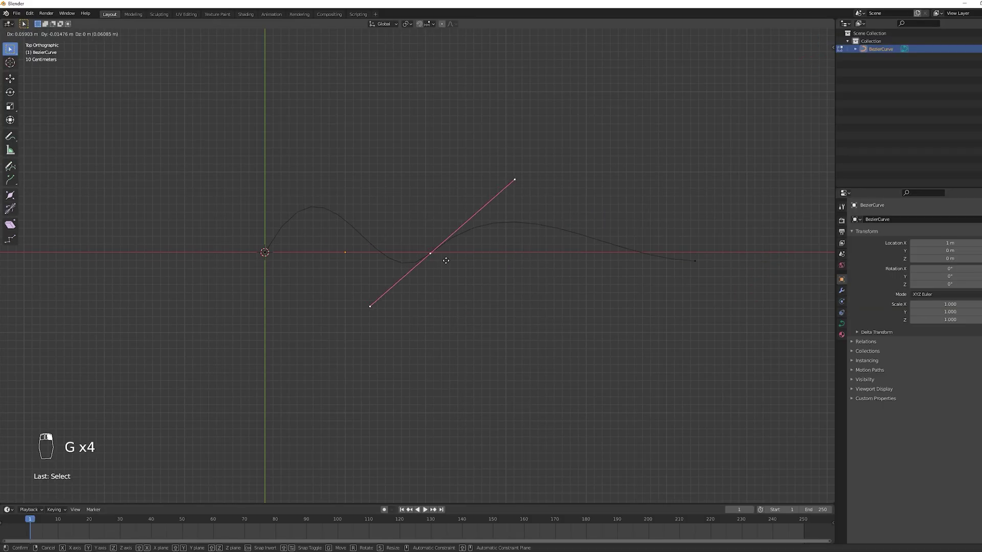
click(456, 262)
key(g)
click(343, 300)
click(271, 256)
key(g)
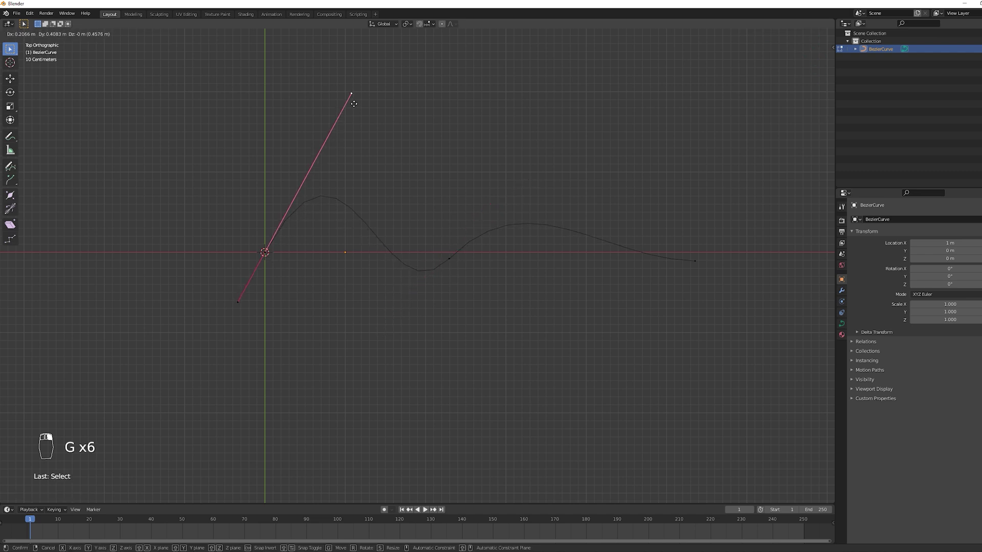
click(350, 109)
middle_drag(357, 327, 378, 304)
key(Tab)
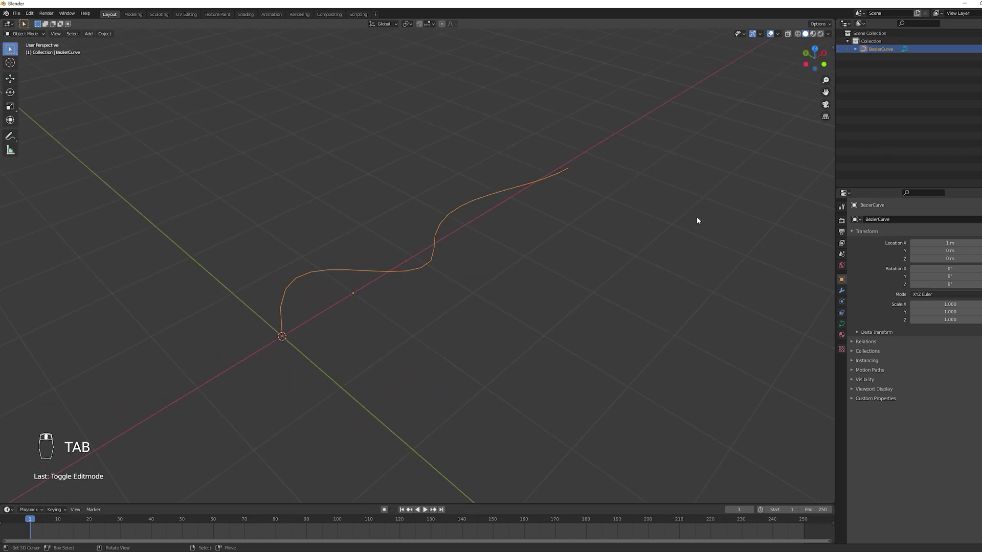
In the curve's Geometry settings, set Bevel Depth to 0.2 m.
click(842, 324)
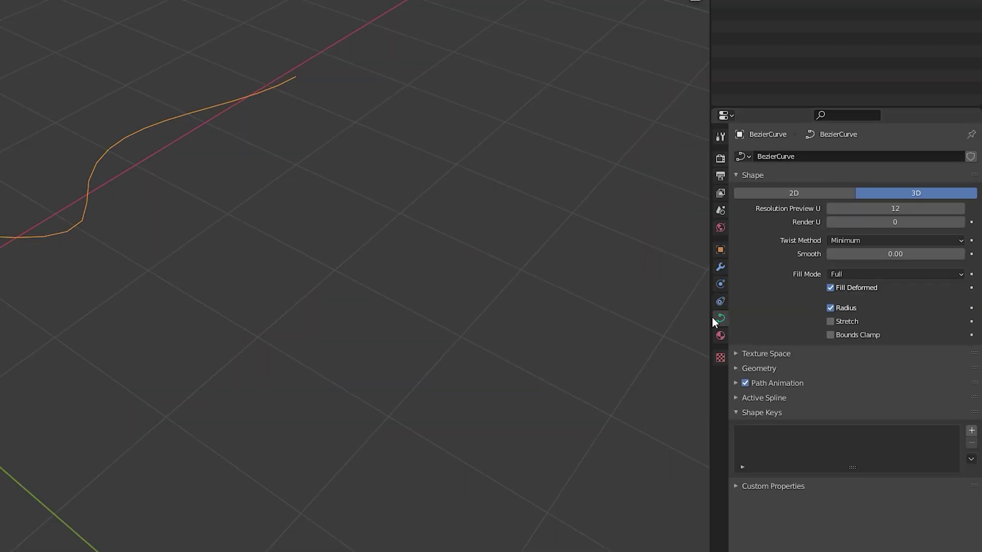
click(745, 369)
drag(849, 478, 874, 479)
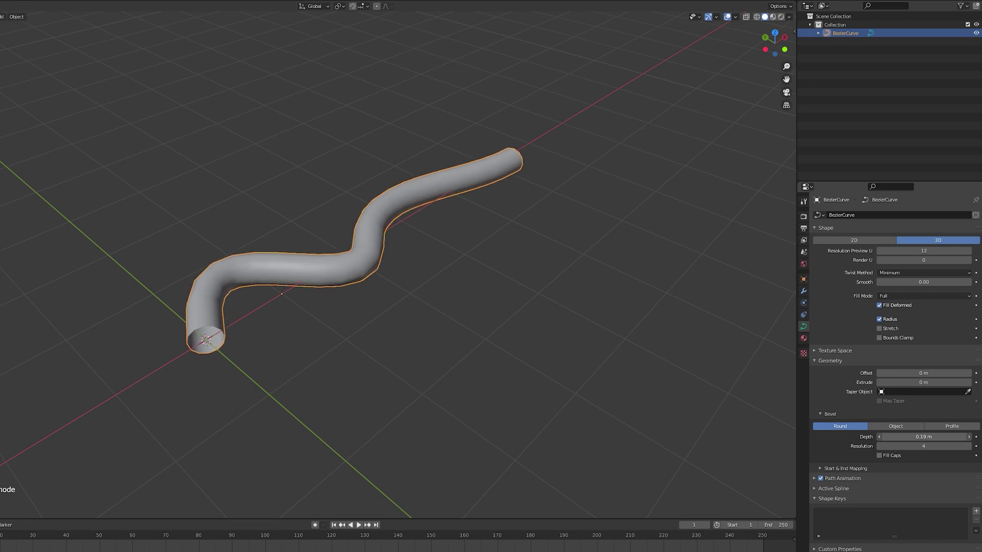
click(900, 437)
text(.2)
key(Return)
Lower the bevel resolution to 4 and set Resolution Preview U to 12.
scroll(142, 334, up, 6)
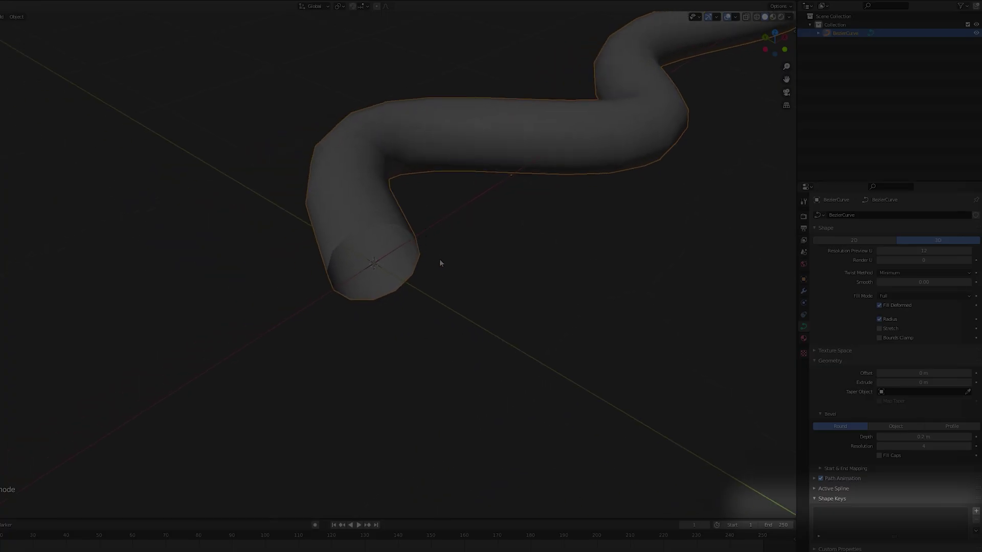
click(879, 446)
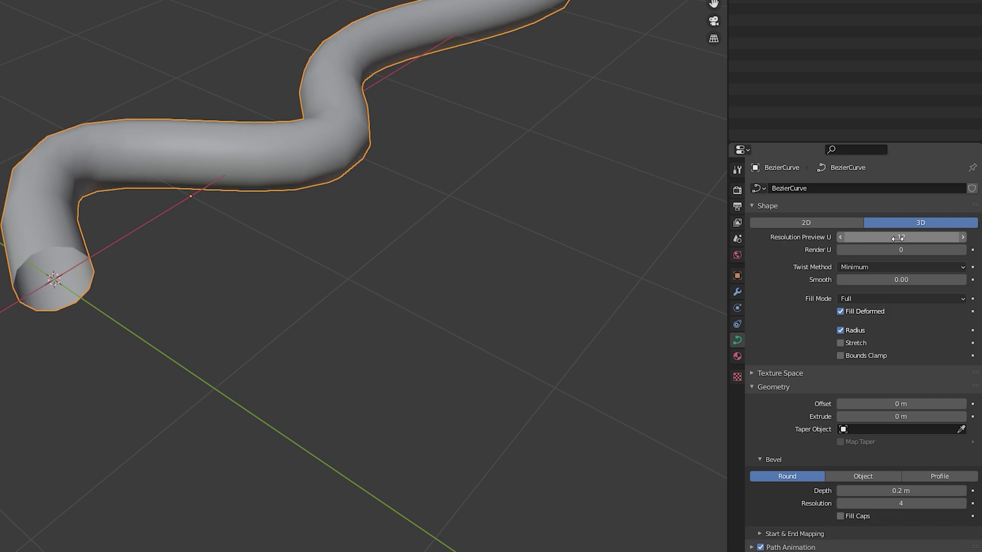
drag(901, 237, 861, 237)
click(861, 236)
text(12)
key(Return)
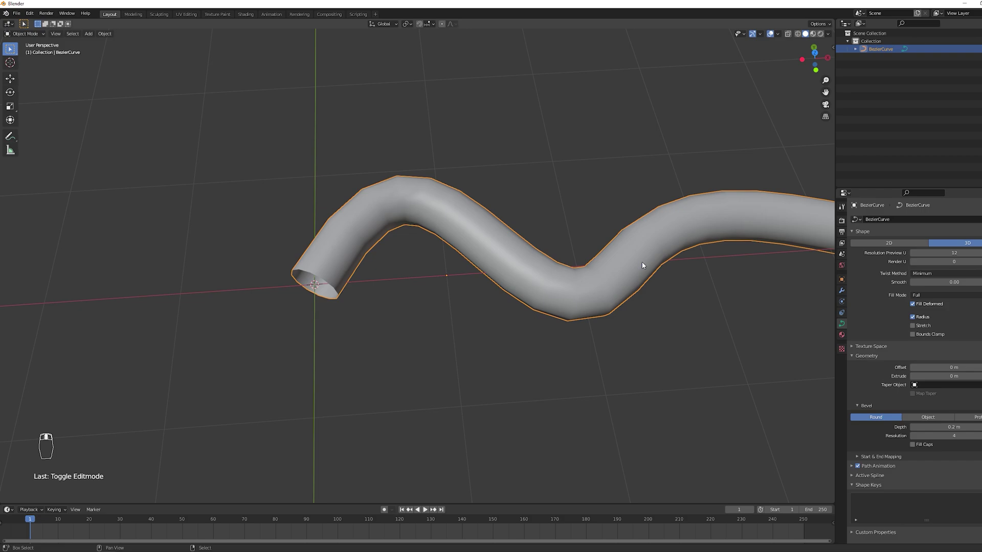
In wireframe Edit Mode, adjust the middle handle and lengthen the left end's handle upward.
key(Tab)
scroll(644, 268, down, 3)
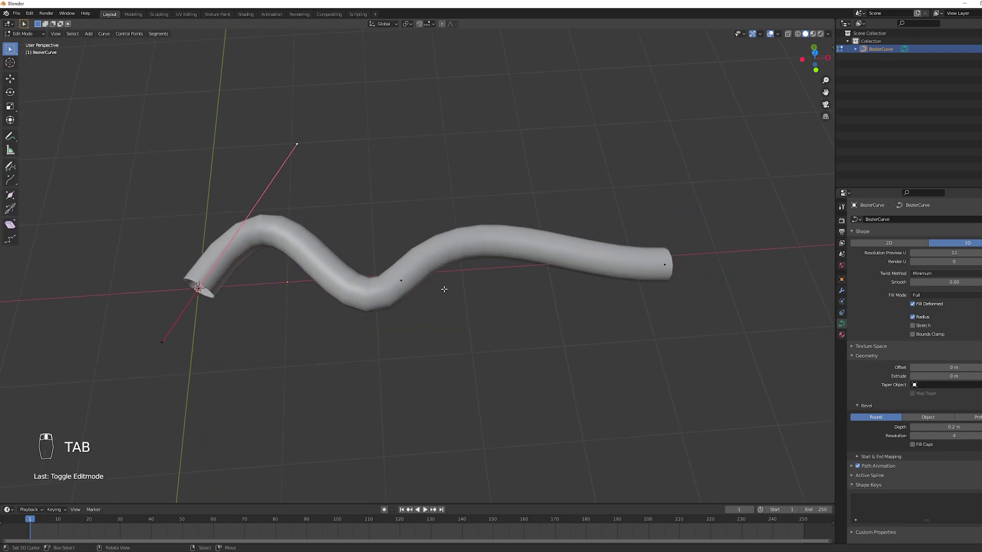
key(z)
right_click(643, 262)
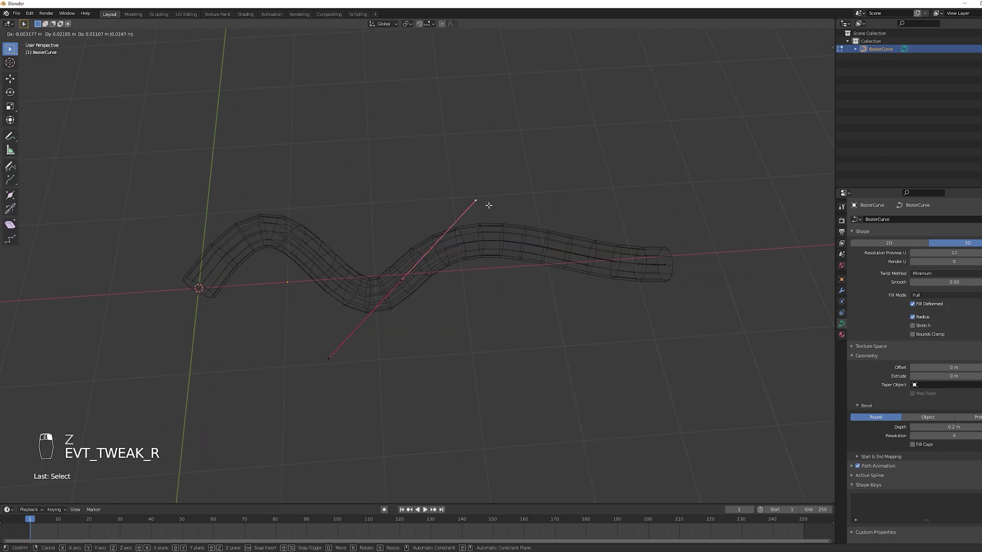
right_drag(435, 281, 486, 204)
key(g)
click(300, 221)
right_click(296, 150)
key(g)
click(297, 101)
Reposition the right end point, then return to Object Mode with solid shading.
scroll(517, 248, down, 2)
right_click(585, 265)
key(g)
click(588, 263)
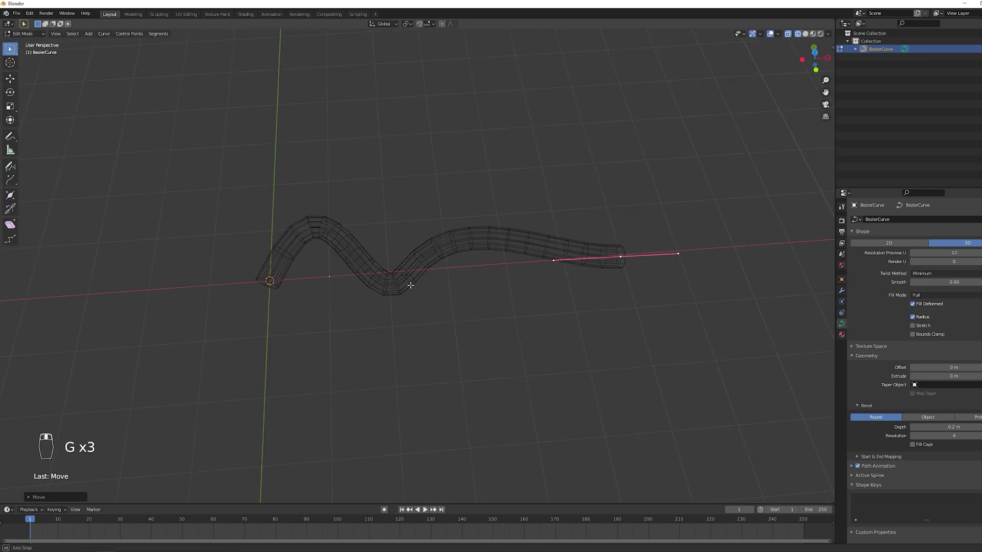
key(Tab)
mouse_move(460, 225)
middle_down()
mouse_move(428, 218)
mouse_move(406, 228)
mouse_move(459, 279)
middle_up()
key(z)
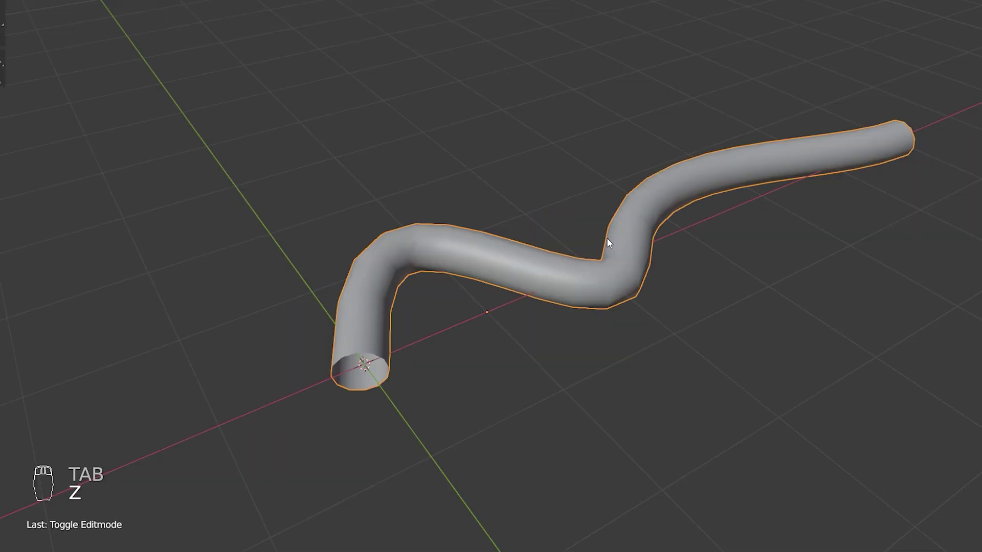
Convert the tube to a mesh with Alt+C and enter Edit Mode on its vertices.
key(alt+c)
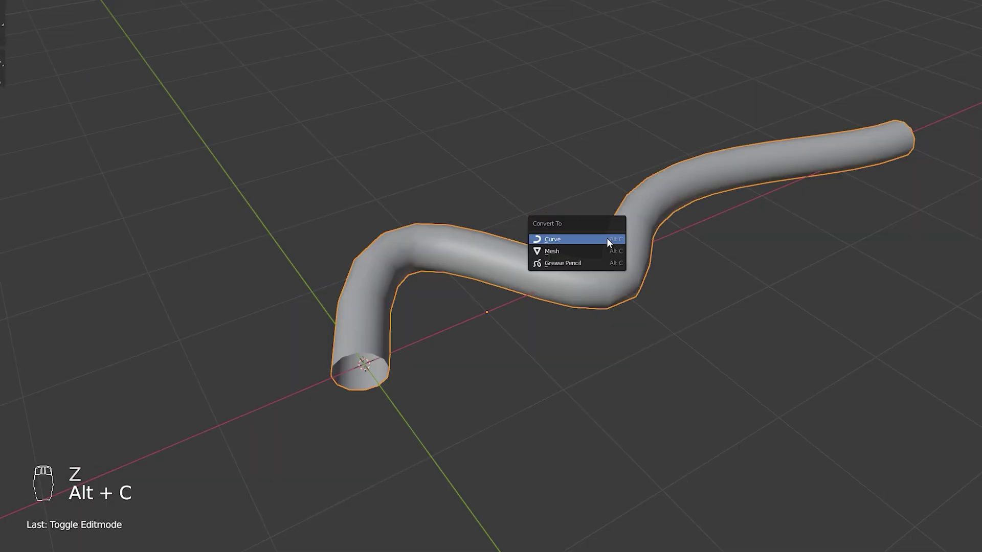
click(562, 250)
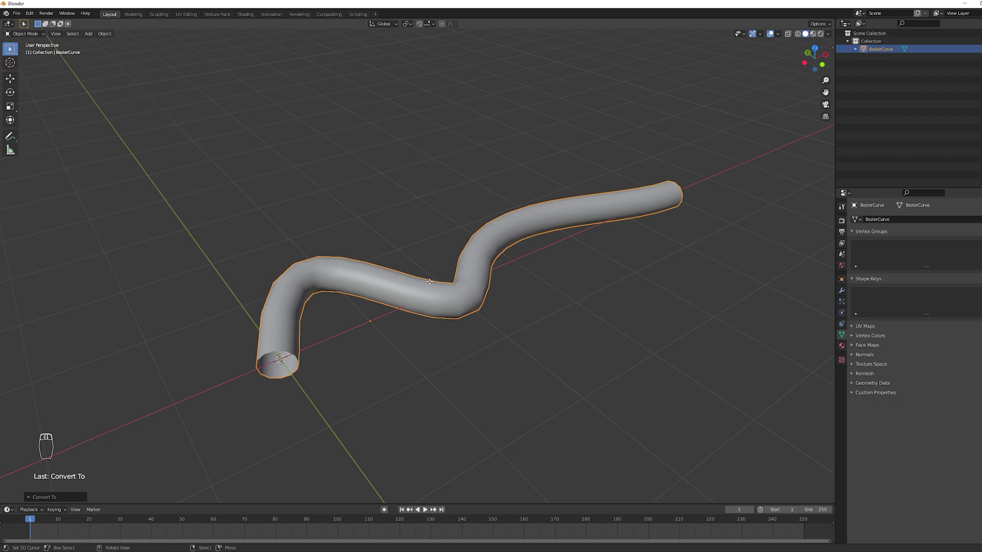
key(Tab)
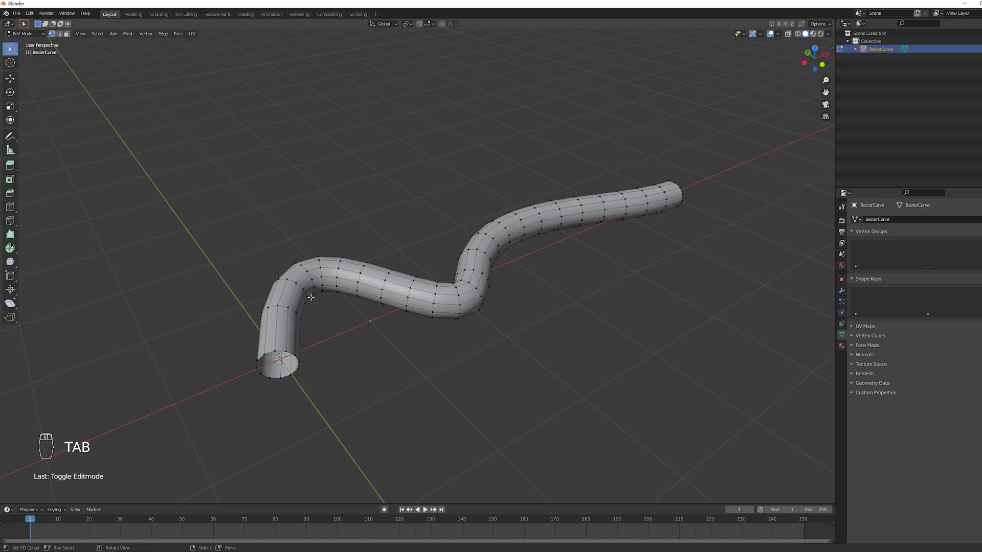
Split the 3D viewport and turn the left half into the UV Editor.
middle_drag(704, 290, 489, 324)
shift+middle_drag(417, 322, 541, 312)
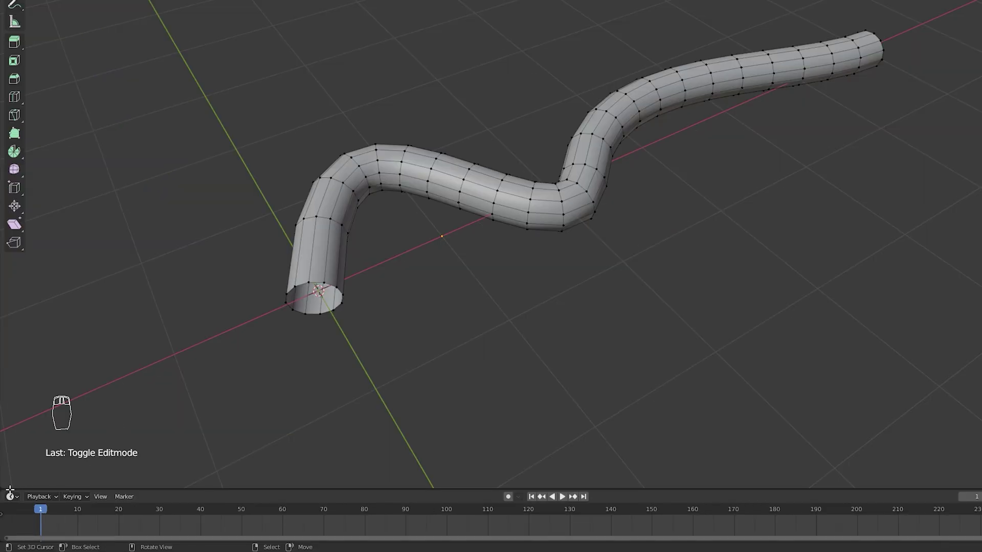
drag(5, 490, 381, 450)
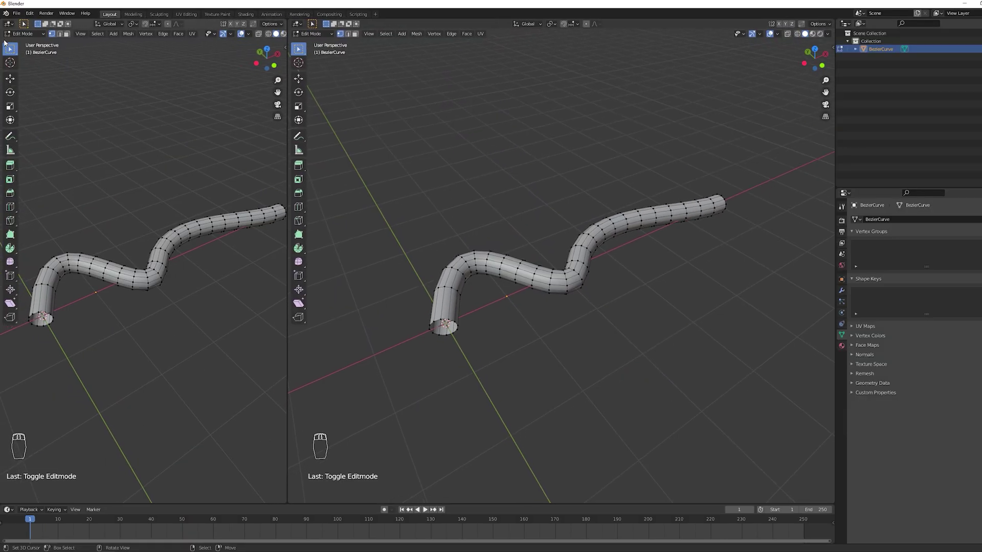
click(8, 24)
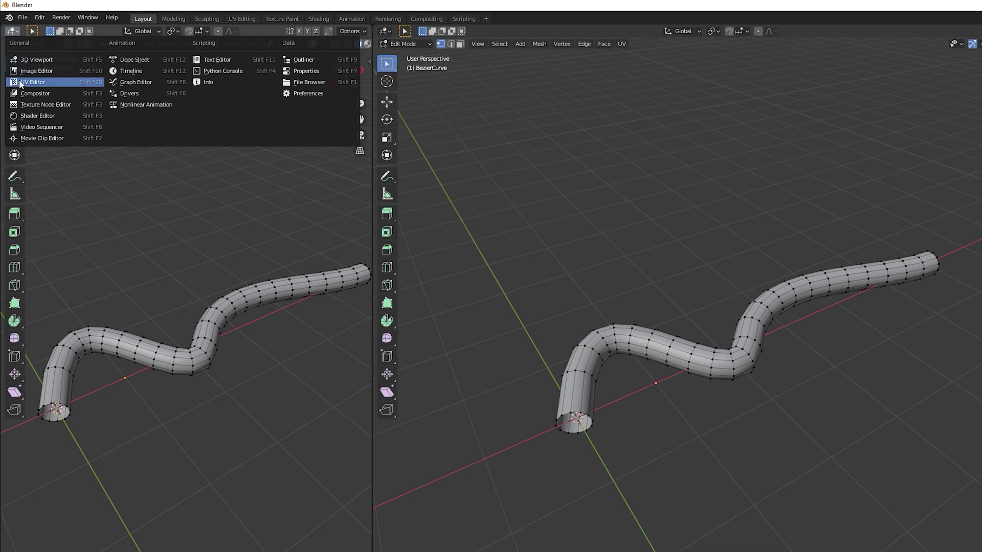
click(31, 81)
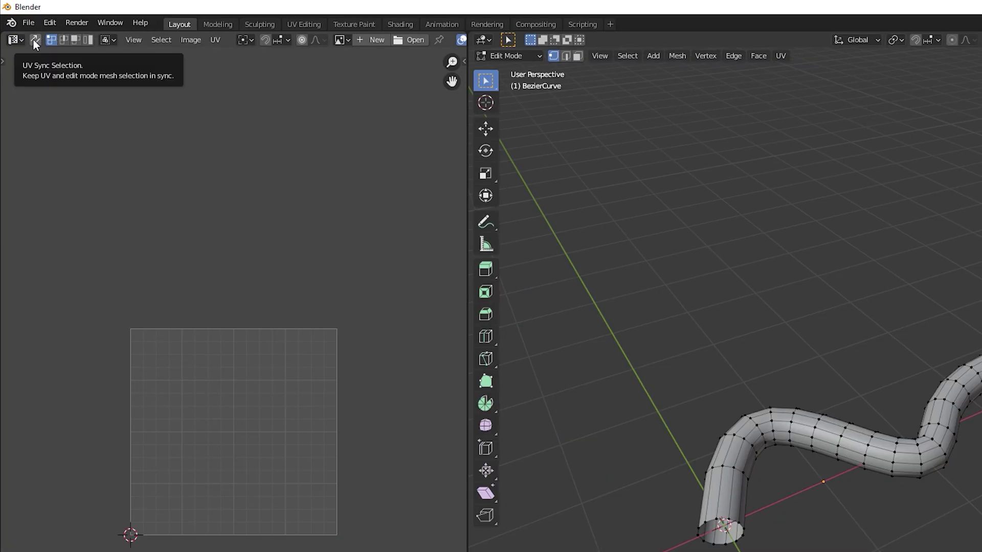
Enable UV Sync Selection and select the edge loop at the tube's open end.
click(34, 39)
key(a)
key(a)
alt+click(449, 321)
Select all and rotate the UVs a quarter turn so the open-end loop sits on the bottom edge.
middle_drag(450, 320, 450, 325)
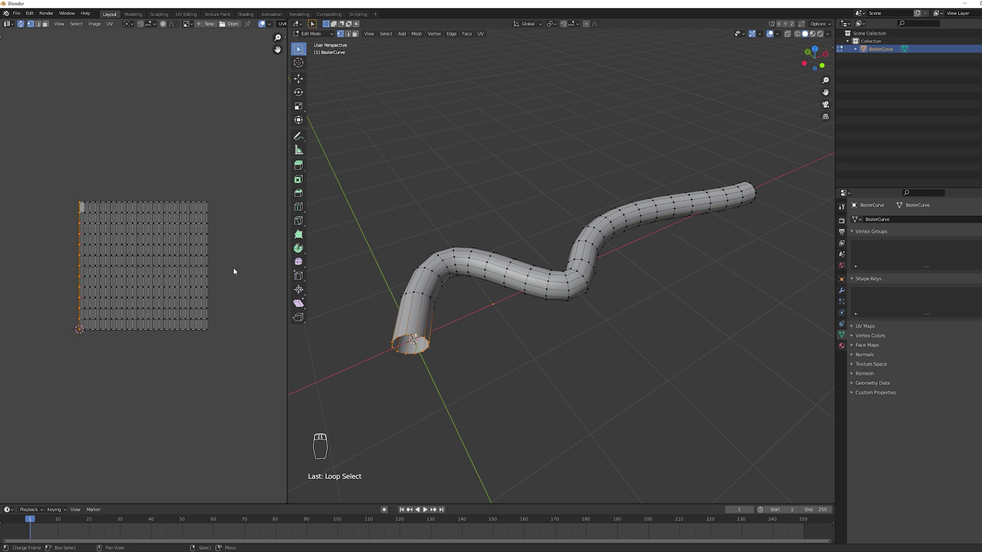
key(a)
key(a)
key(a)
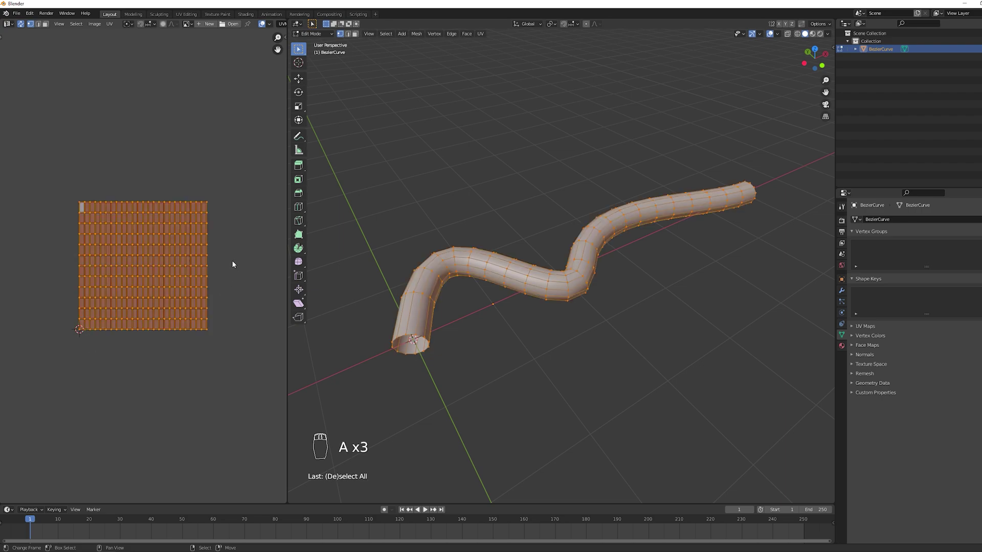
key(shift+alt+z)
key(r)
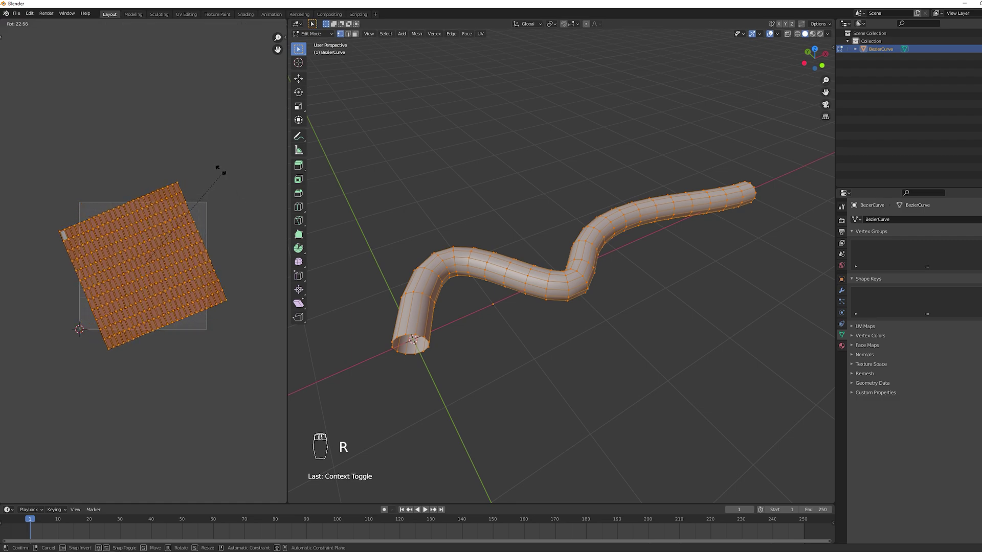
right_click(91, 129)
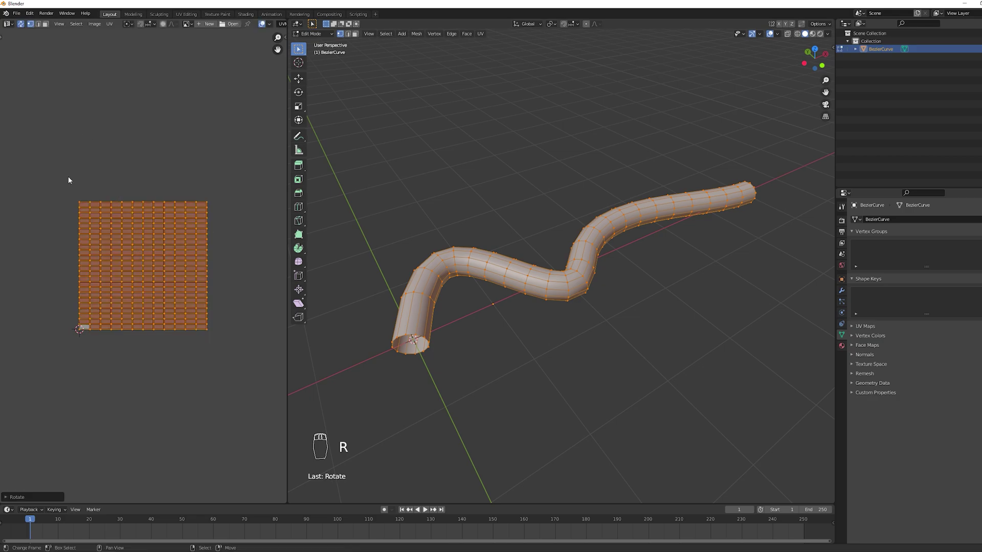
key(a)
key(shift+z)
alt+click(179, 329)
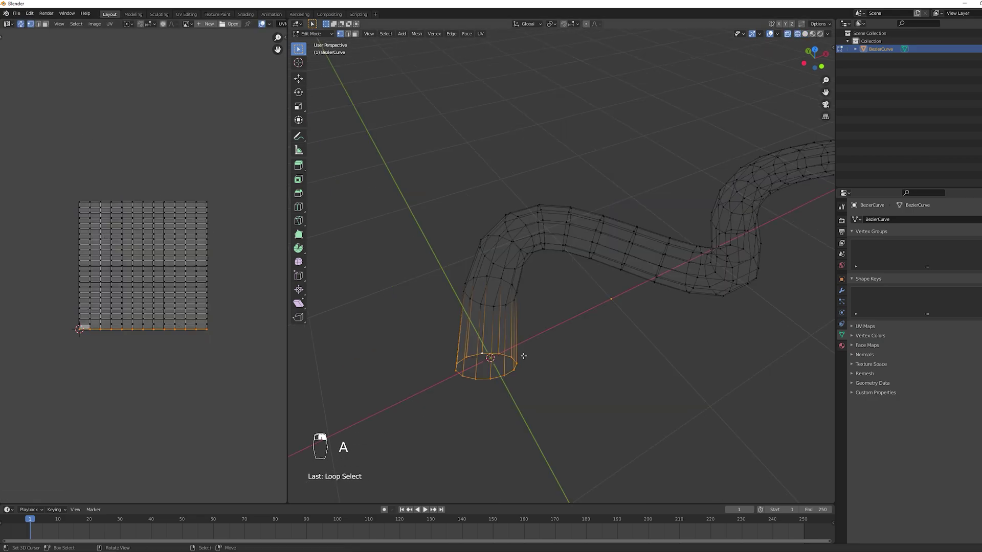
key(a)
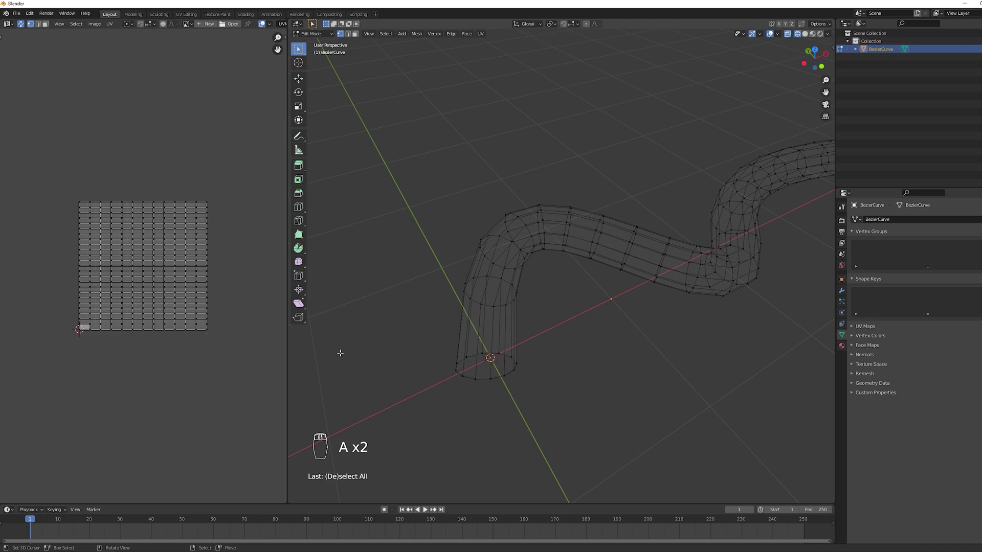
key(a)
key(a)
alt+click(480, 358)
key(a)
key(a)
key(z)
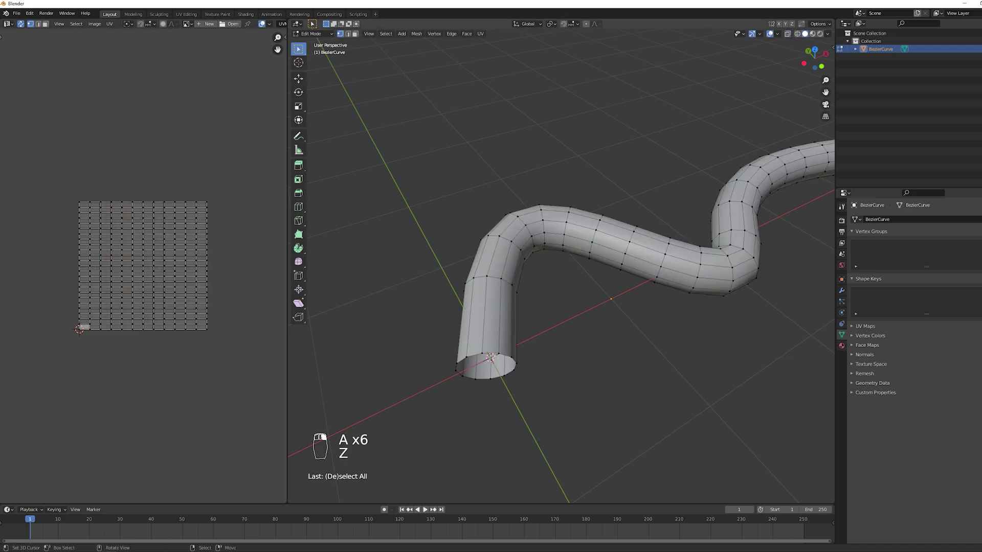
alt+click(486, 358)
middle_drag(486, 358, 440, 353)
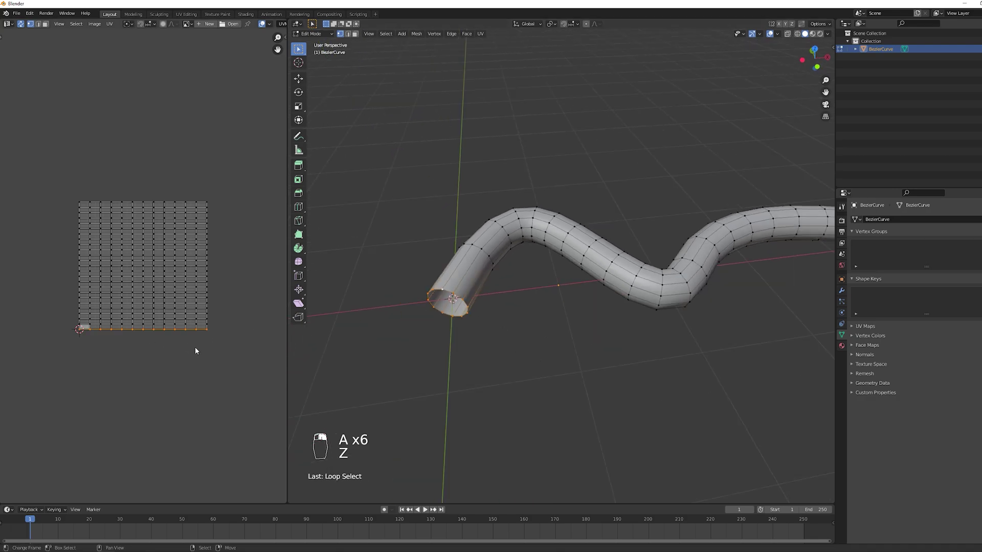
scroll(195, 351, up, 2)
middle_drag(541, 313, 525, 333)
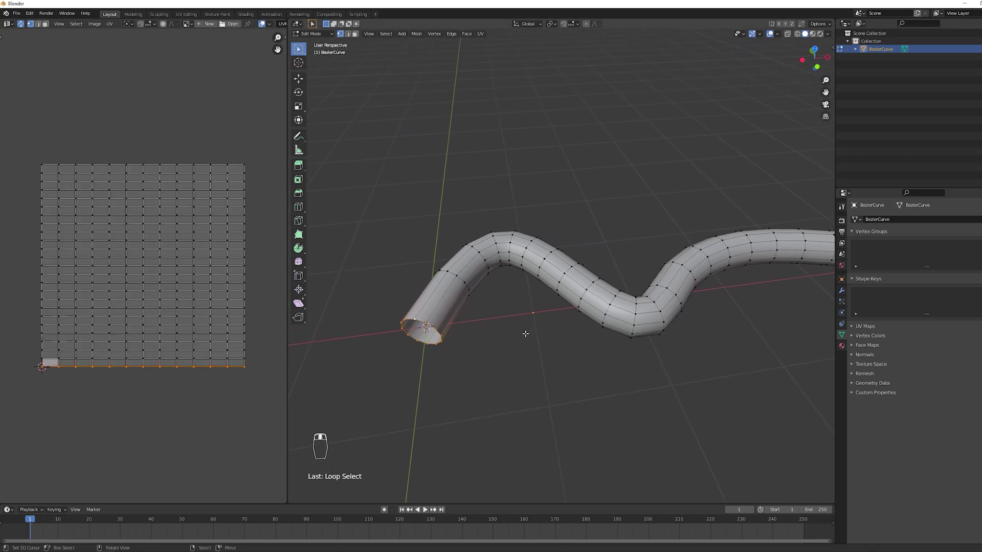
alt+shift+click(456, 276)
alt+shift+click(482, 251)
alt+shift+click(503, 241)
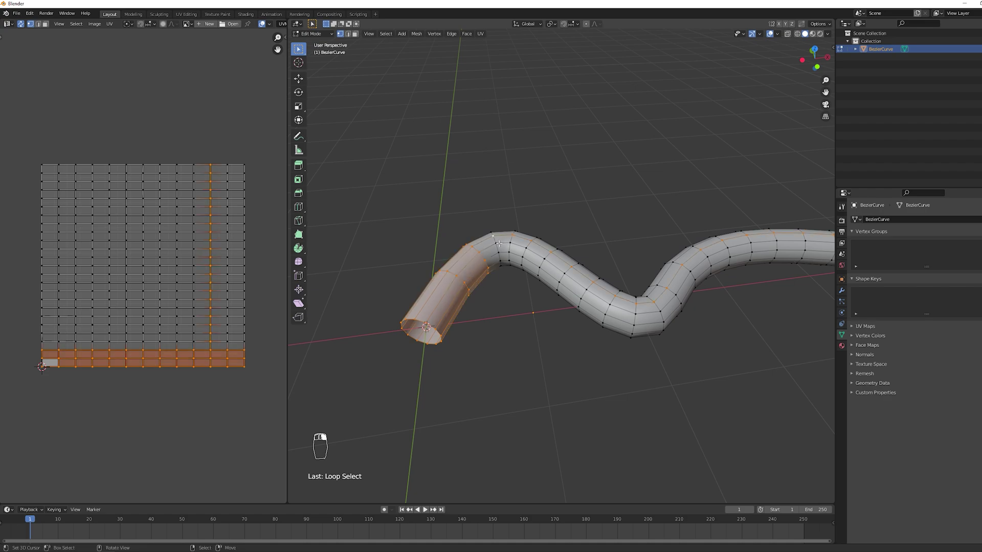
key(ctrl+z)
alt+shift+click(495, 251)
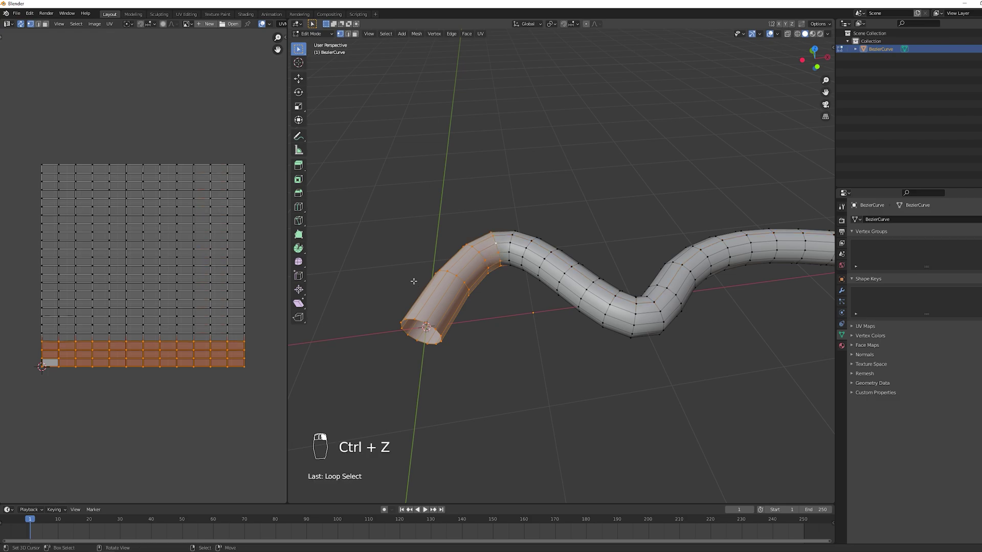
middle_drag(528, 278, 508, 364)
key(a)
scroll(576, 348, down, 1)
middle_drag(714, 317, 618, 272)
key(a)
key(a)
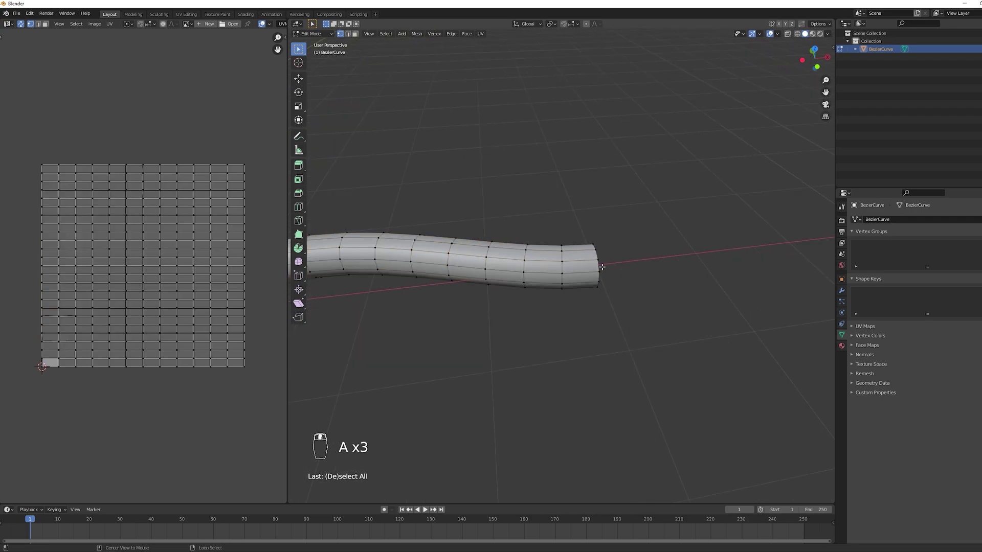
Turn on proportional editing and shrink the far-end ring twice into a thin tip.
alt+click(603, 267)
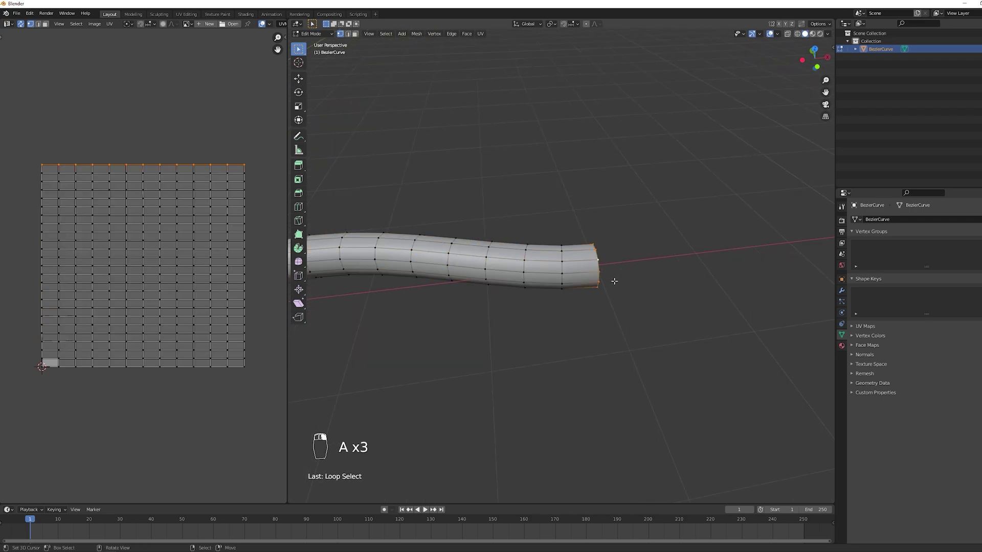
key(o)
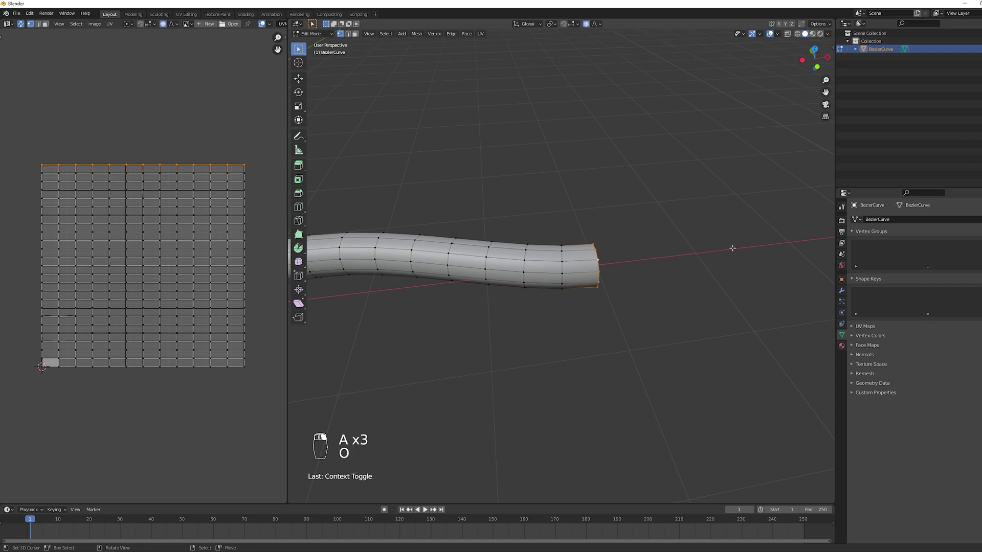
key(s)
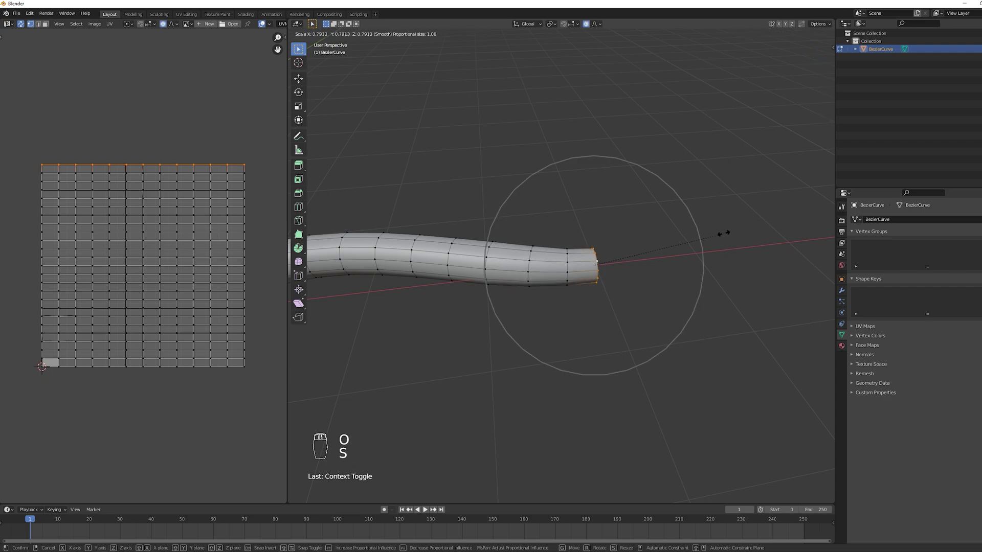
scroll(729, 231, down, 6)
scroll(729, 231, down, 5)
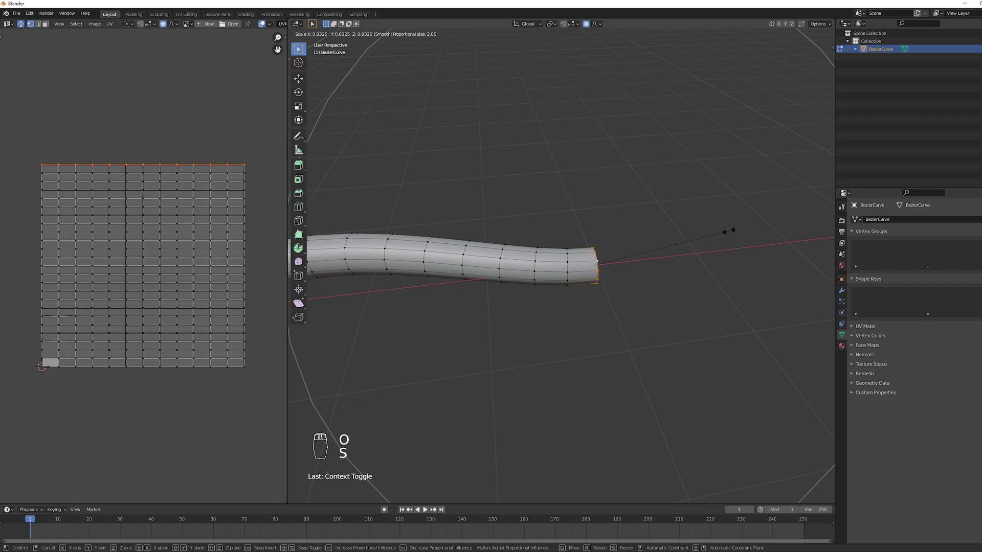
click(669, 248)
middle_drag(669, 248, 499, 300)
key(s)
click(614, 250)
Enlarge the base ring and thicken the two rings near the bend.
alt+click(443, 300)
key(s)
scroll(505, 293, up, 8)
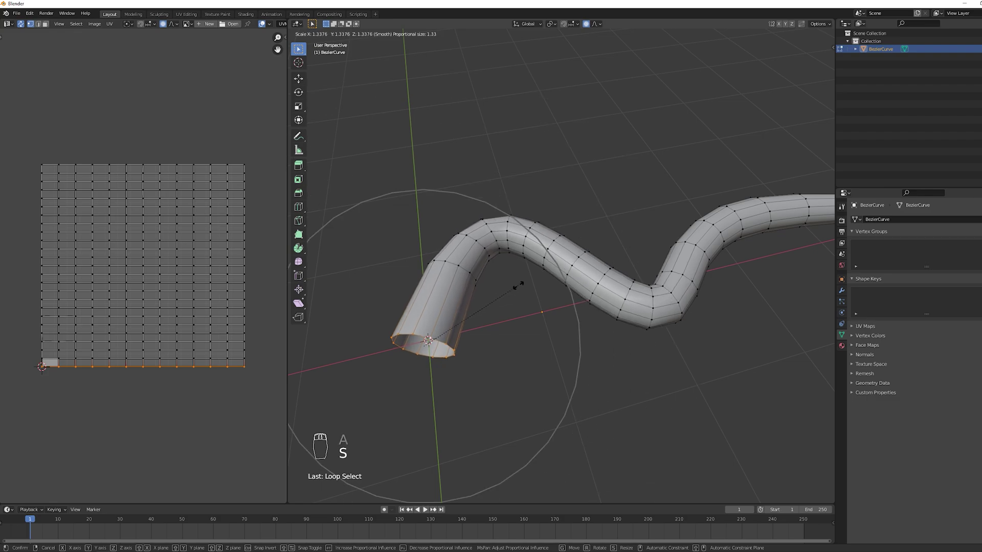
click(524, 282)
middle_drag(512, 271, 478, 231)
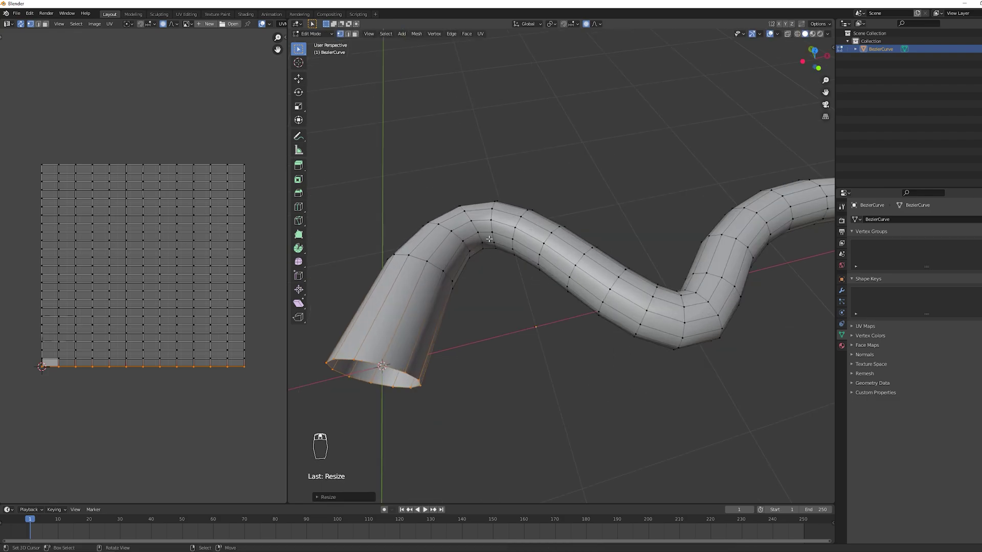
alt+click(477, 229)
alt+shift+click(521, 232)
key(s)
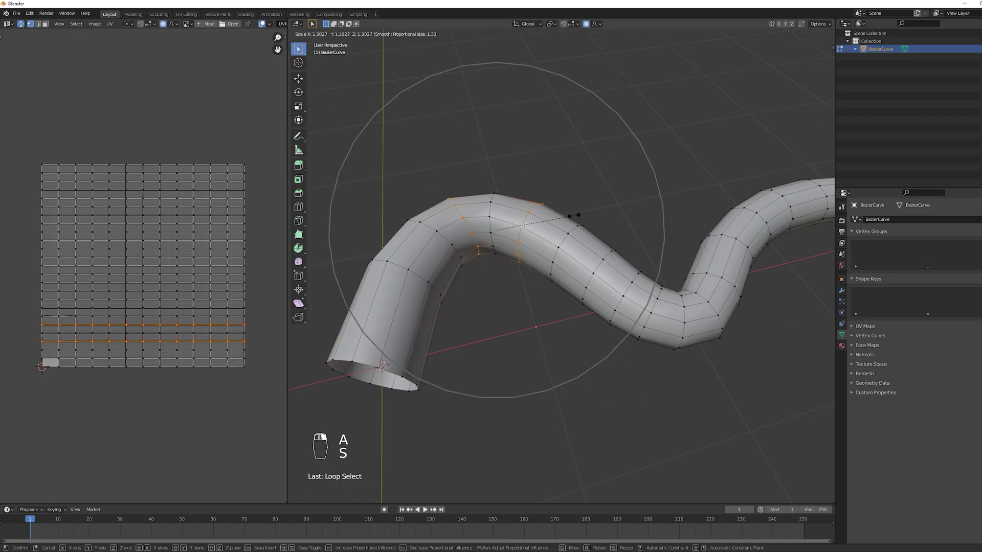
scroll(570, 215, up, 1)
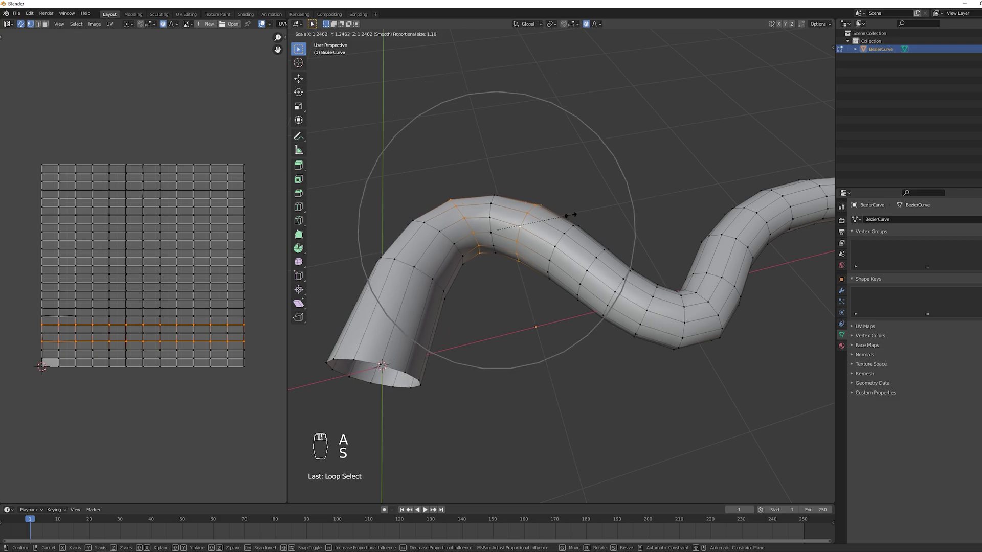
click(570, 215)
Narrow a ring along the middle of the tube and return to Object Mode.
mouse_move(570, 215)
middle_down()
mouse_move(663, 230)
mouse_move(529, 250)
mouse_move(576, 217)
middle_up()
key(alt+a)
alt+click(576, 217)
key(s)
scroll(651, 207, down, 1)
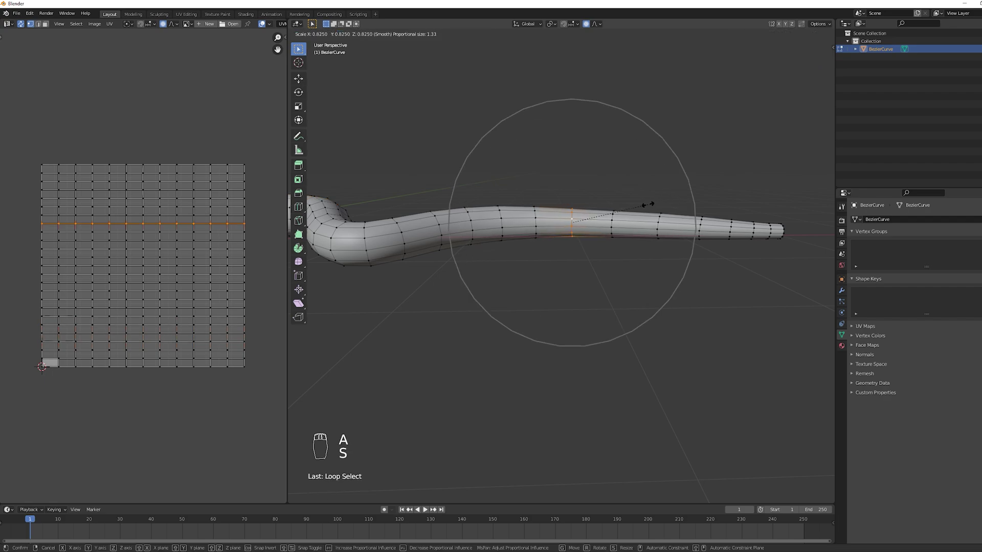
click(652, 204)
middle_drag(620, 256, 578, 277)
key(Tab)
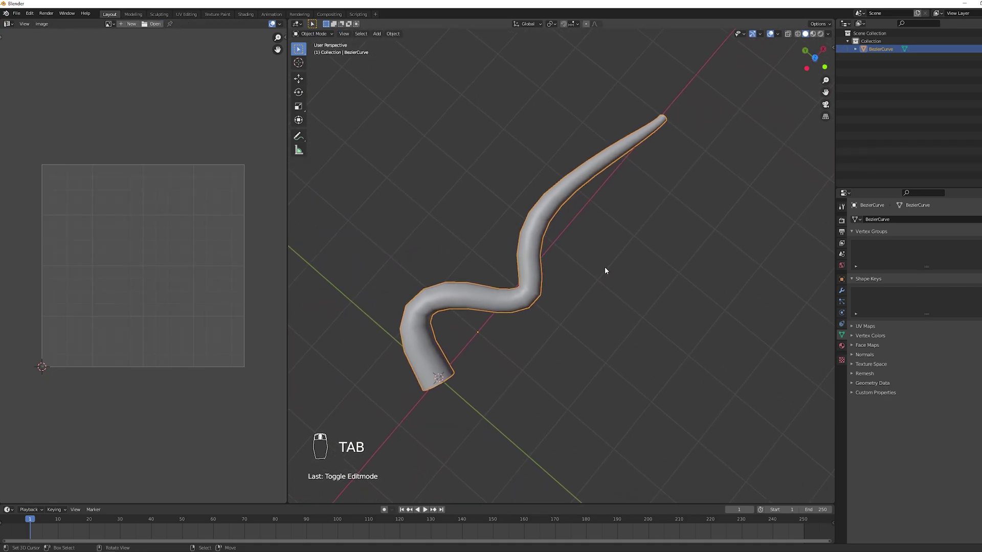
Rename the tapered vine object to Vine01 in Object Properties.
click(841, 280)
click(898, 220)
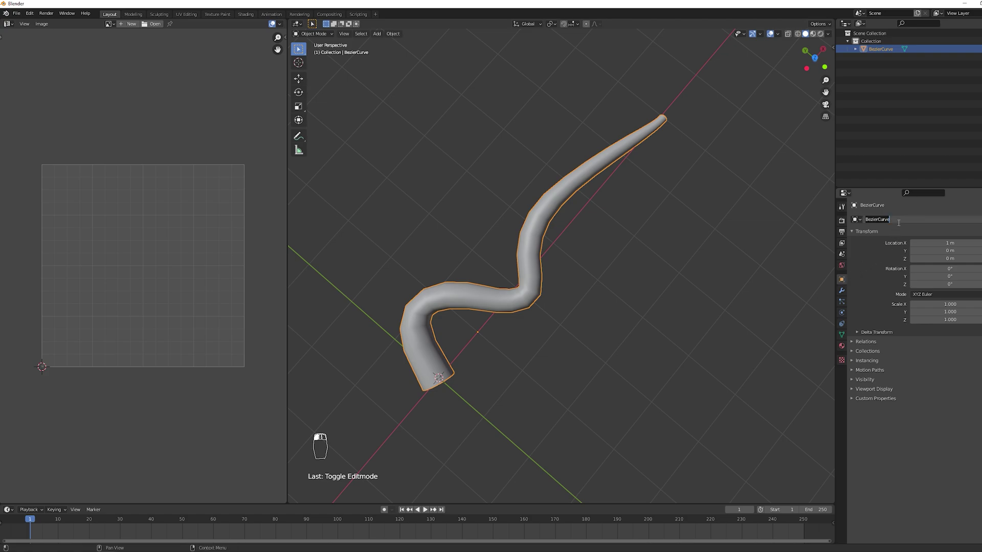
text(Vine01)
key(Return)
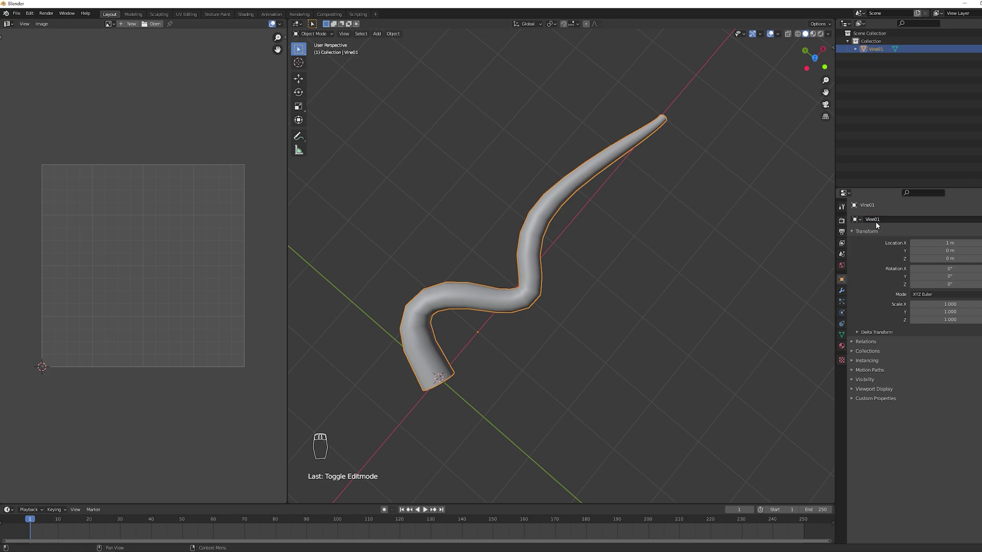
Save the Blender scene as VinesTut01.blend.
key(ctrl+s)
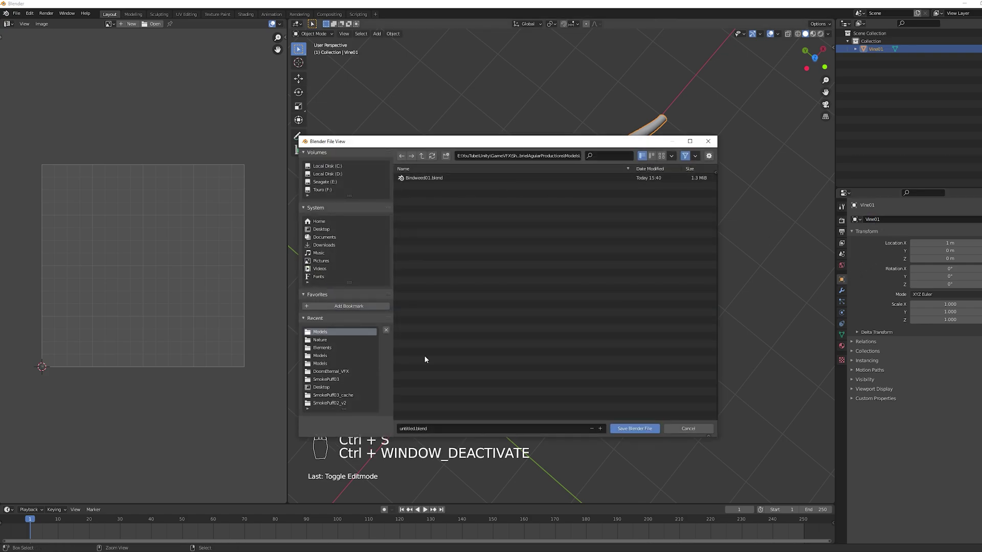
click(423, 431)
text(VinesTut01)
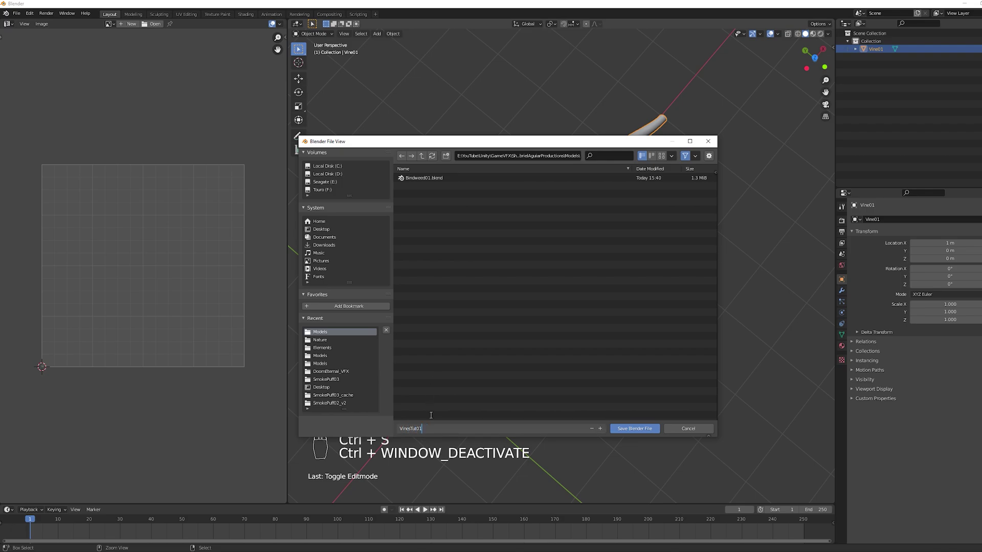
key(Return)
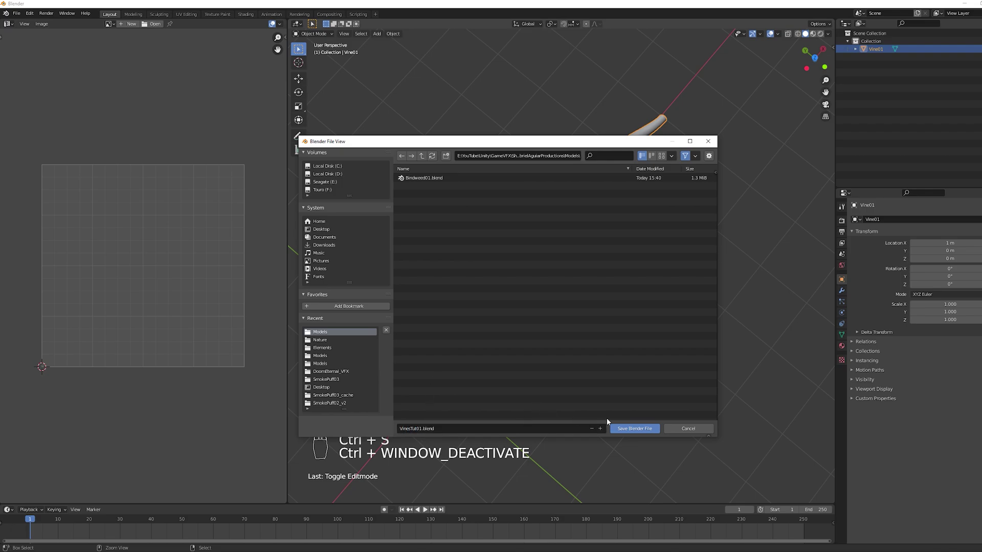
click(634, 429)
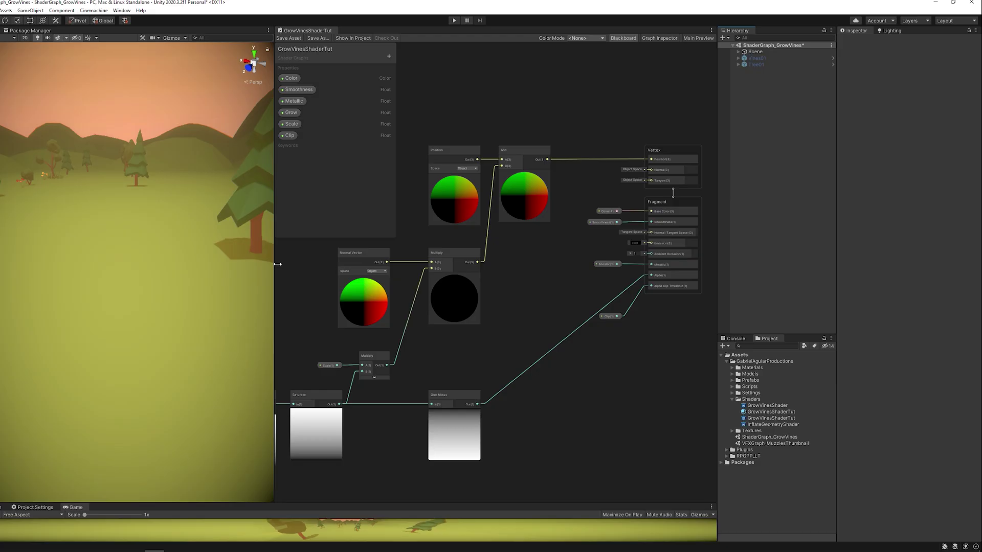
Drag the VinesTut01 model from Models into the Scene and apply the GrowVinesShaderTut material.
drag(278, 264, 662, 235)
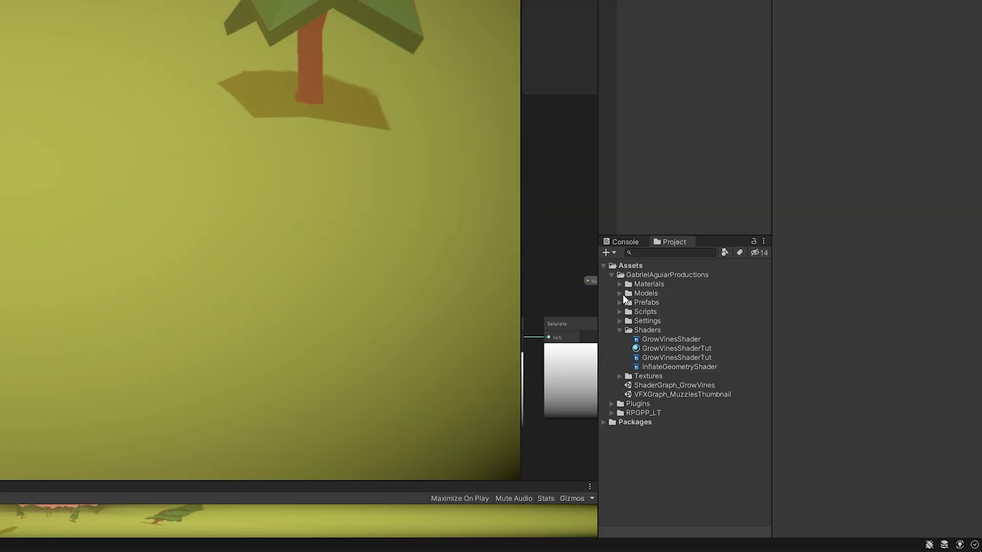
click(732, 374)
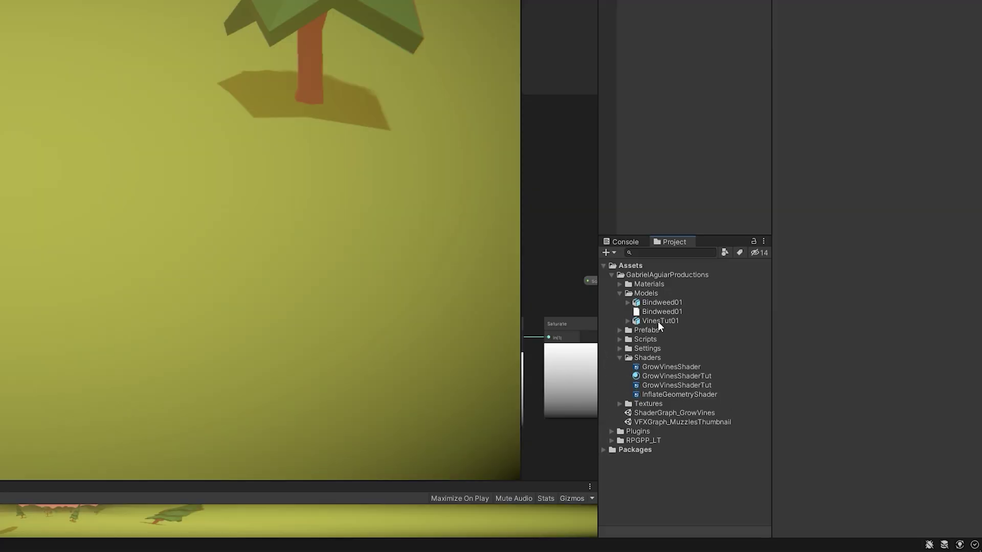
drag(658, 321, 0, 205)
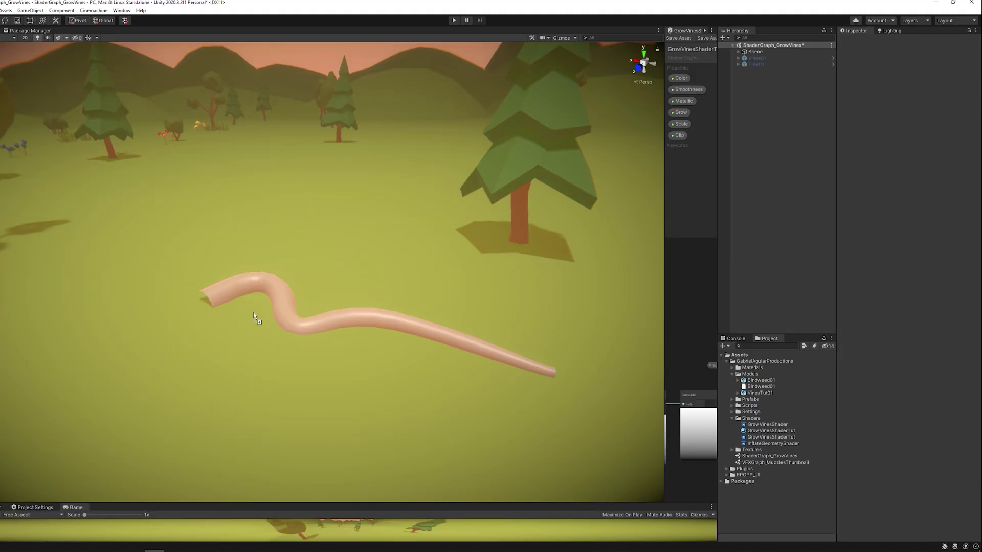
drag(253, 313, 253, 313)
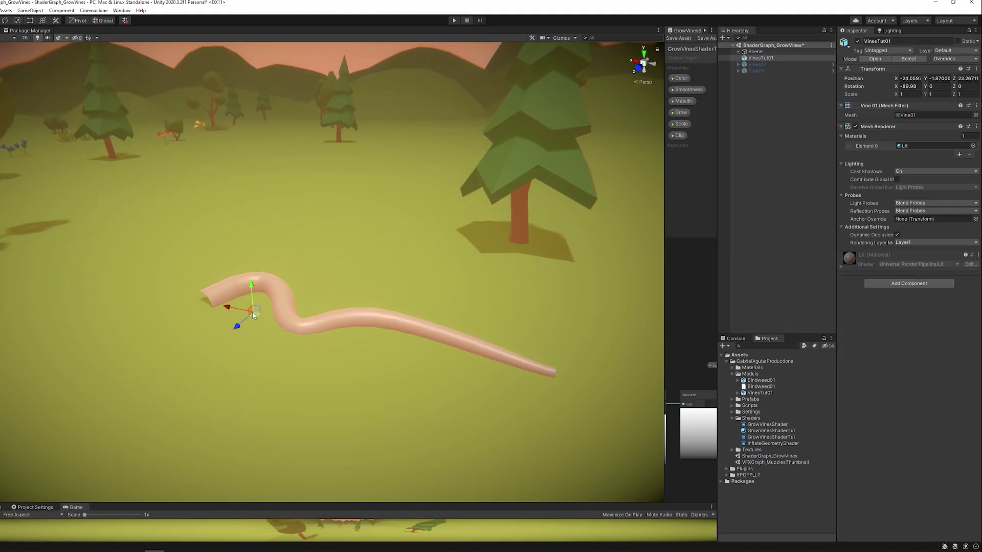
alt+drag(377, 299, 455, 302)
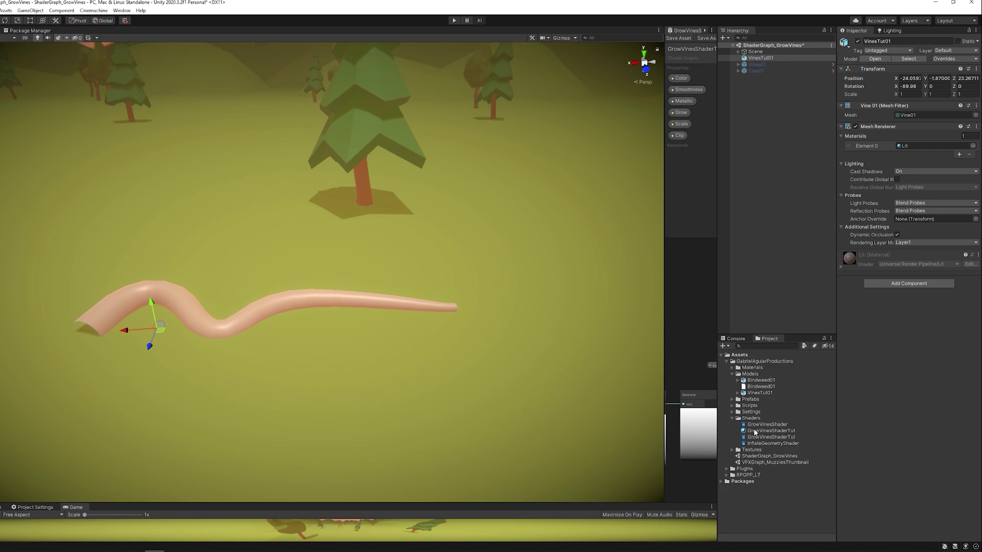
drag(755, 434, 269, 284)
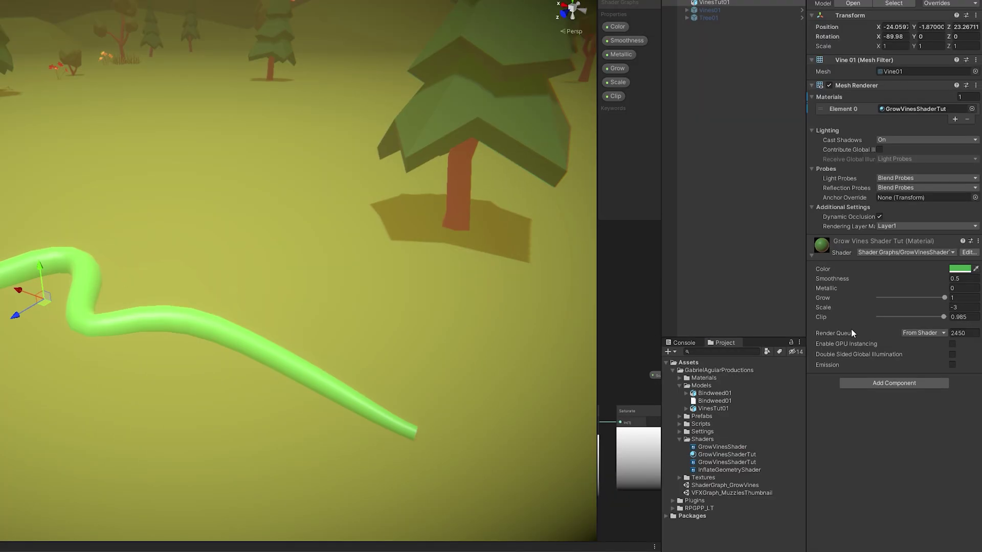
Set Grow to 0, then adjust Scale and raise Clip to sharpen the vine's tip.
mouse_move(944, 299)
mouse_down()
mouse_move(880, 304)
mouse_move(944, 310)
mouse_up()
mouse_move(323, 321)
alt+mouse_down()
mouse_move(263, 307)
mouse_move(352, 313)
mouse_move(339, 313)
alt+mouse_up()
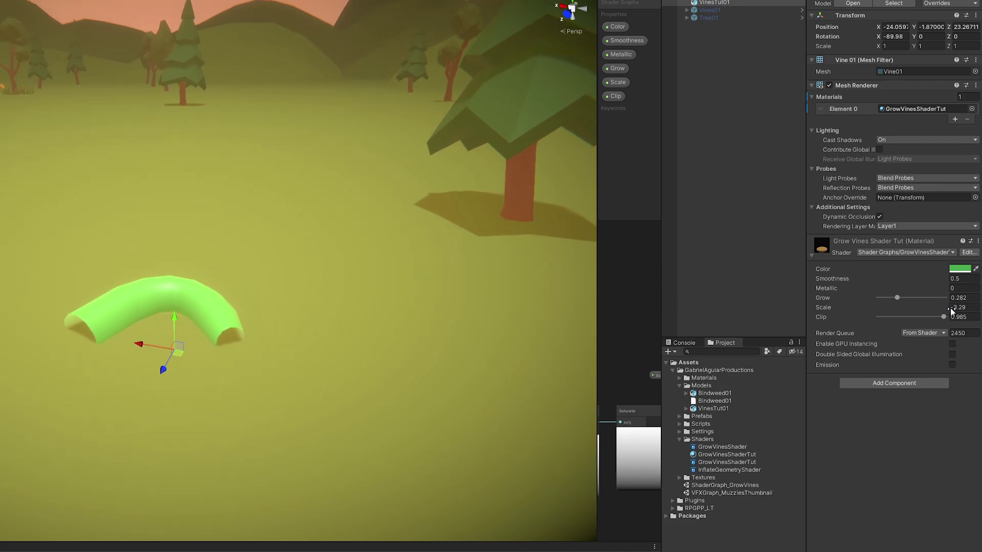
mouse_move(940, 310)
mouse_down()
mouse_move(880, 313)
mouse_move(883, 301)
mouse_move(941, 317)
mouse_up()
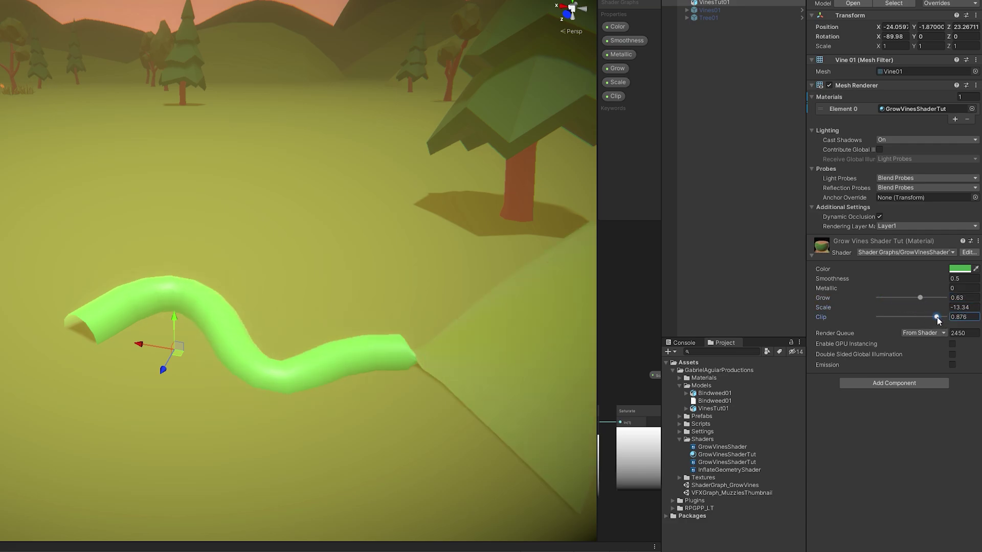
right_drag(381, 305, 465, 324)
drag(936, 317, 942, 324)
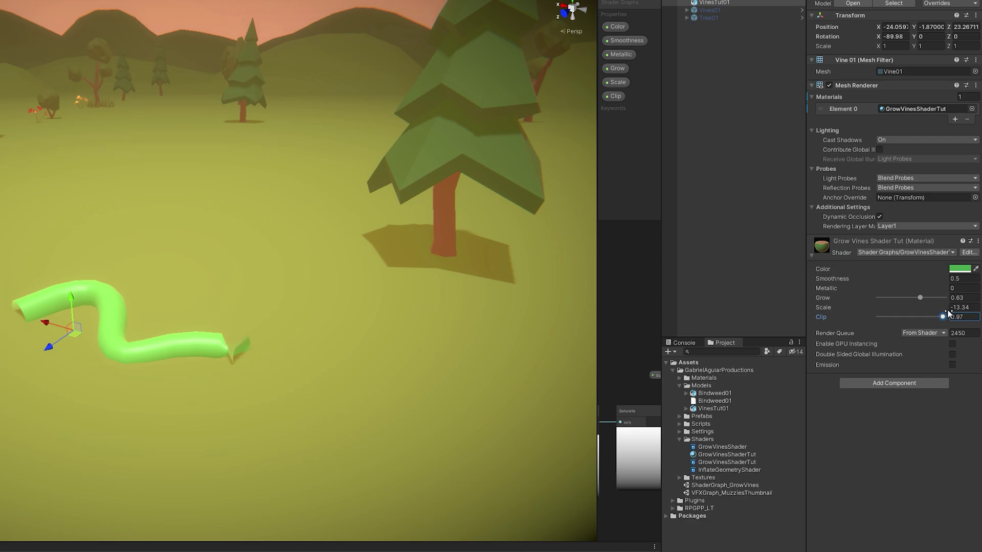
Try Scale values -5.17 and -2.3, lower Clip, and reduce Grow to a short curl.
click(950, 312)
text(-5.17)
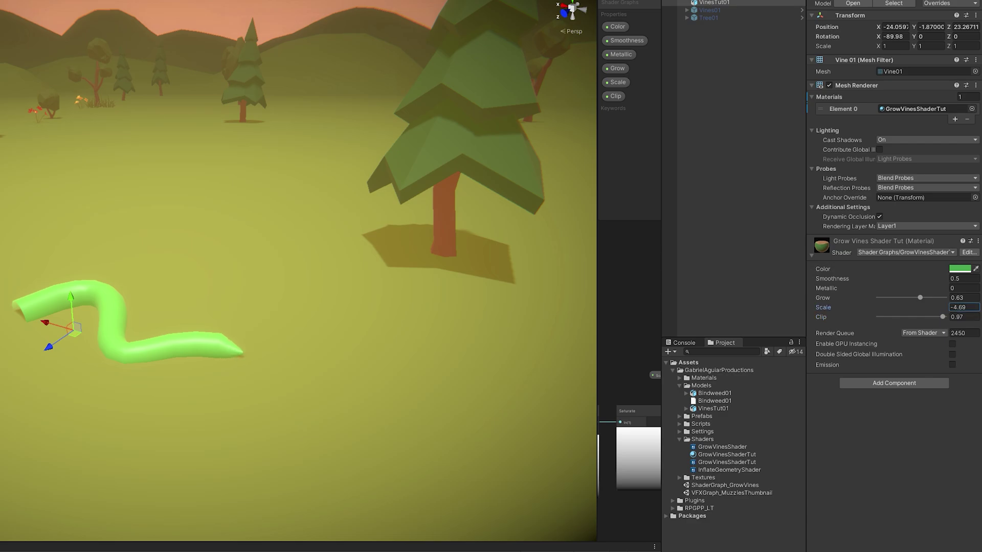
drag(940, 318, 939, 318)
click(949, 308)
text(-2.3)
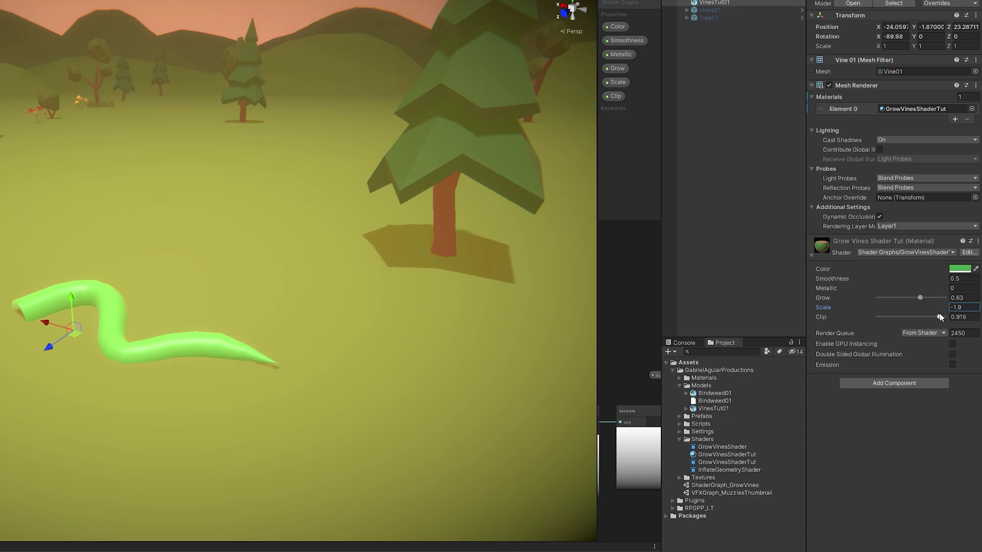
drag(914, 298, 935, 317)
Create a GrowVineTUT C# script in Scripts, attach it to VinesTut01, and open it.
click(679, 424)
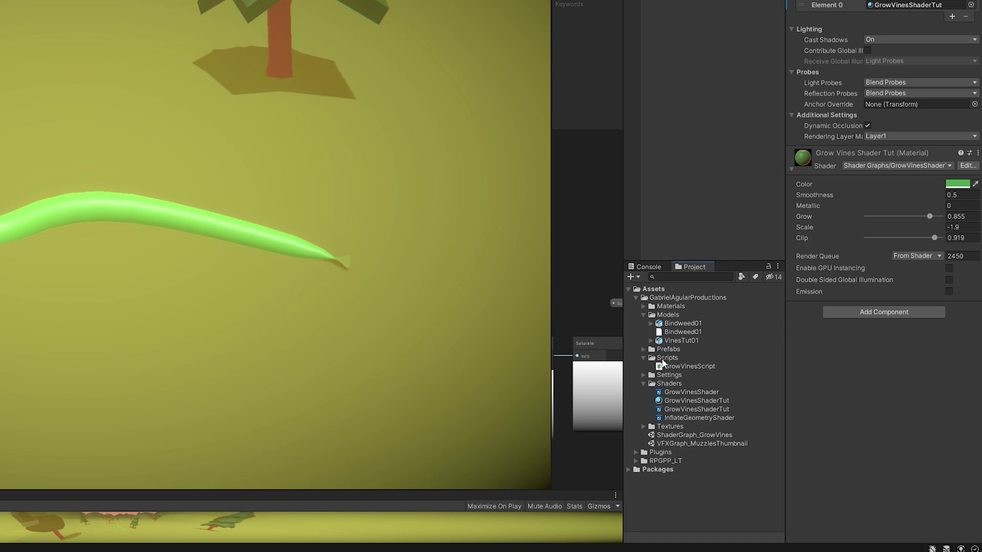
right_click(664, 359)
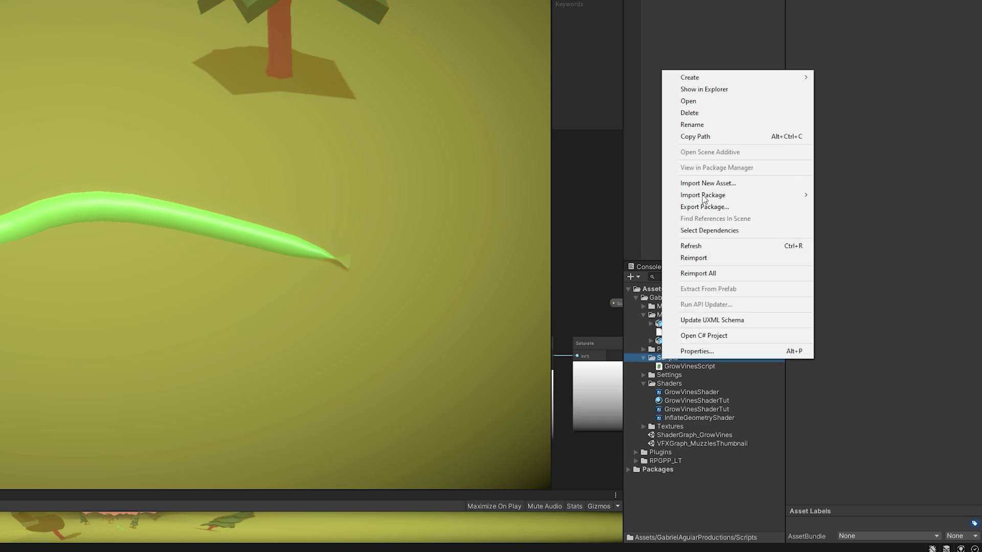
mouse_move(729, 86)
click(859, 93)
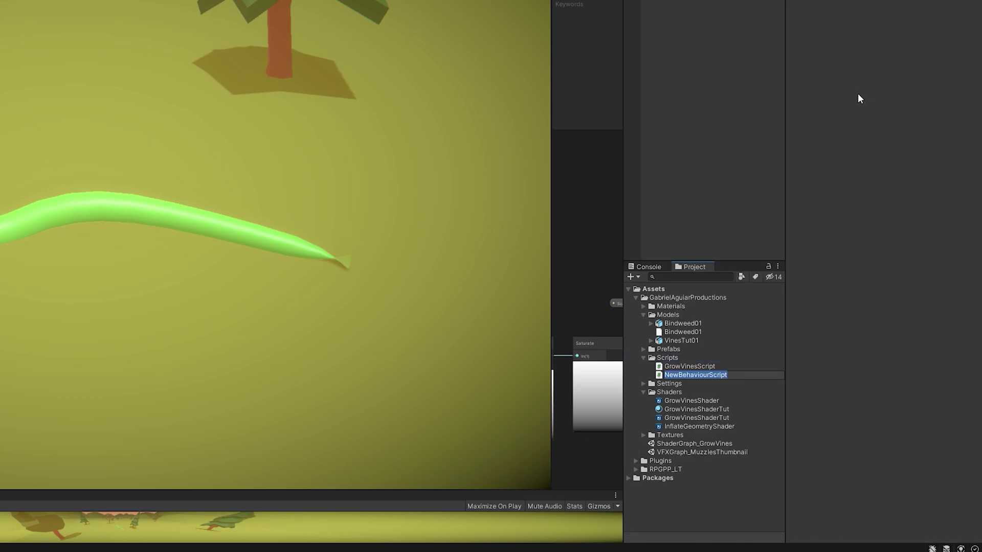
text(GrowVineTUT)
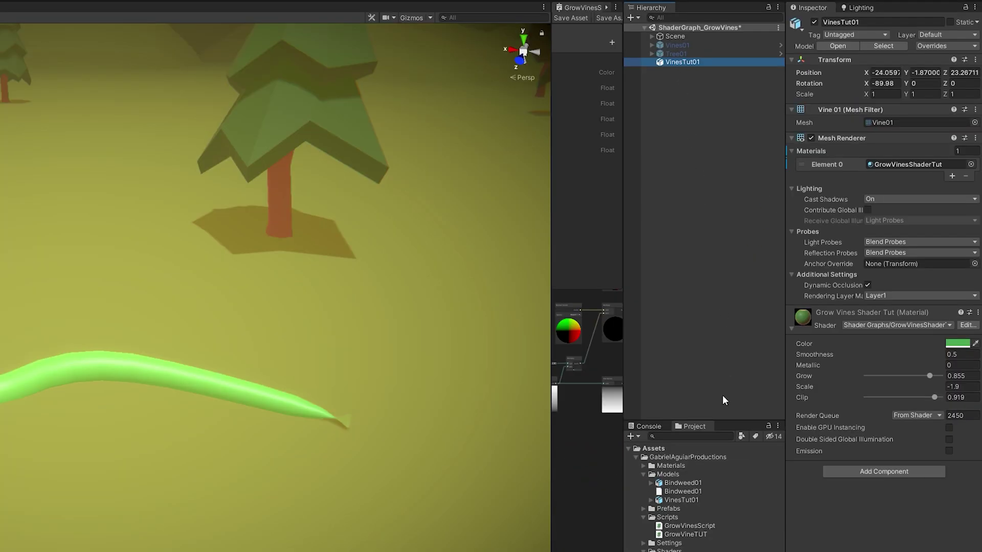
drag(687, 534, 821, 500)
double_click(903, 324)
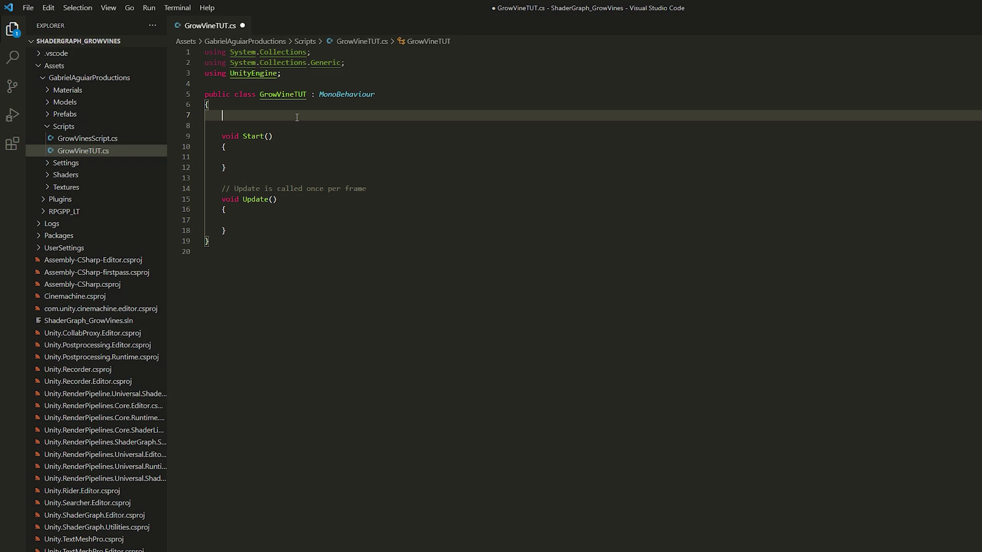
Declare growVinesMeshes and public floats timeToGrow 5, refreshRate 0.05f, minGrow 0.2f and maxGrow.
text(public List<MeshRenderer> growVinesMeshes;)
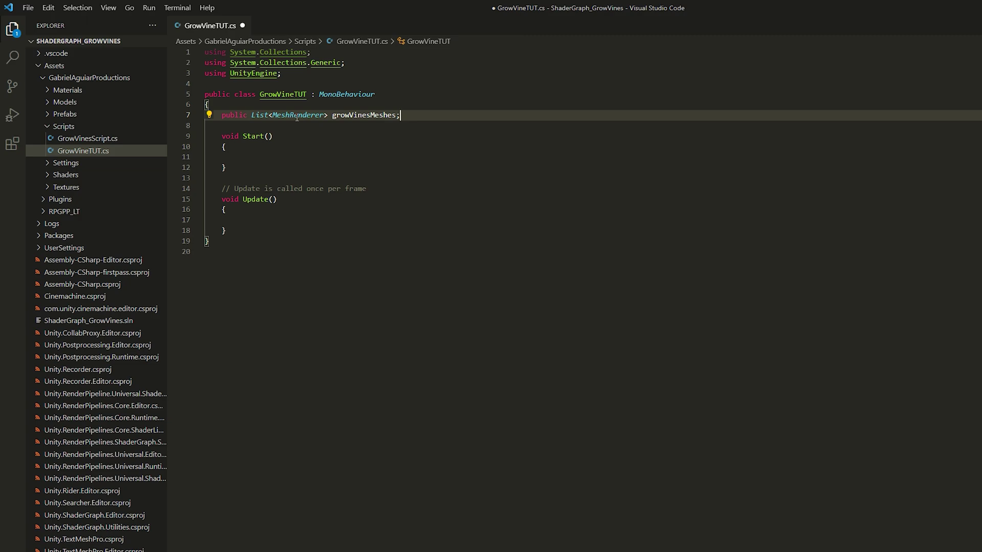
key(Return)
text(publ)
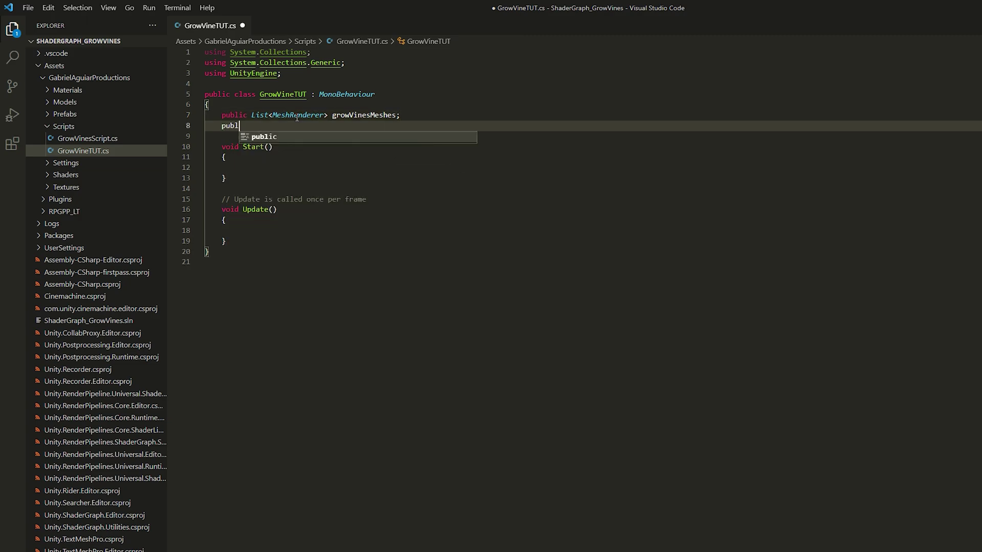
text(ic float timeTo)
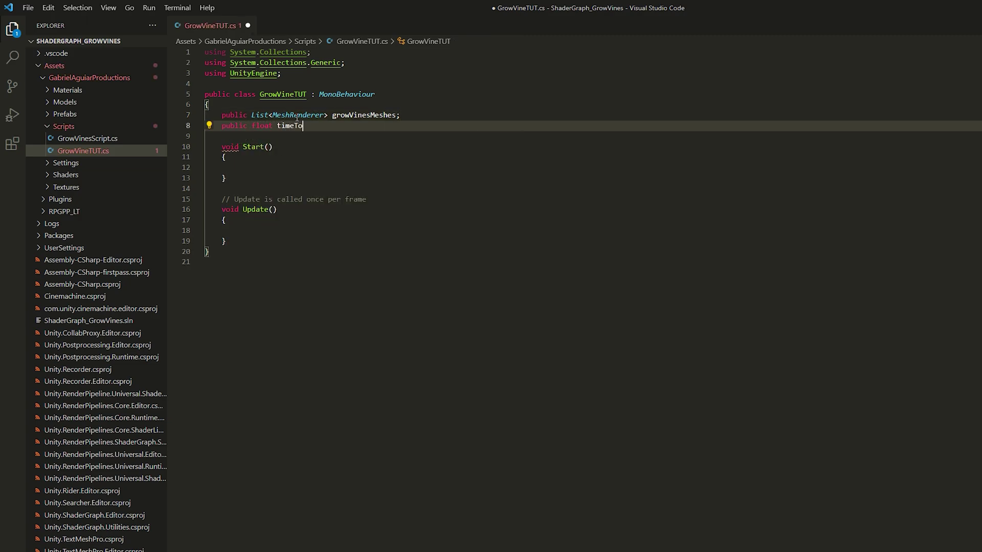
text(Grow = 5;)
key(Return)
text(public float refg)
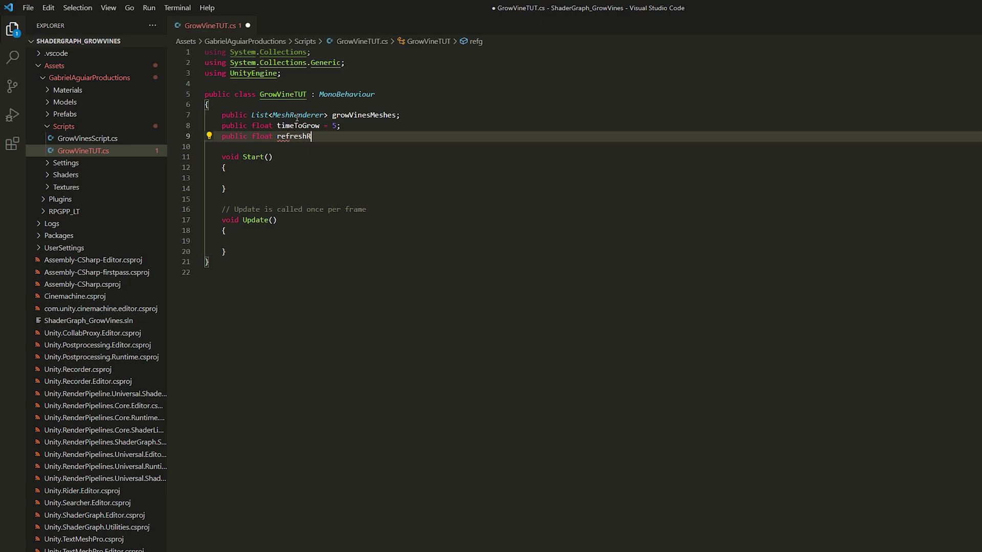
text(= 0.05f;)
key(Return)
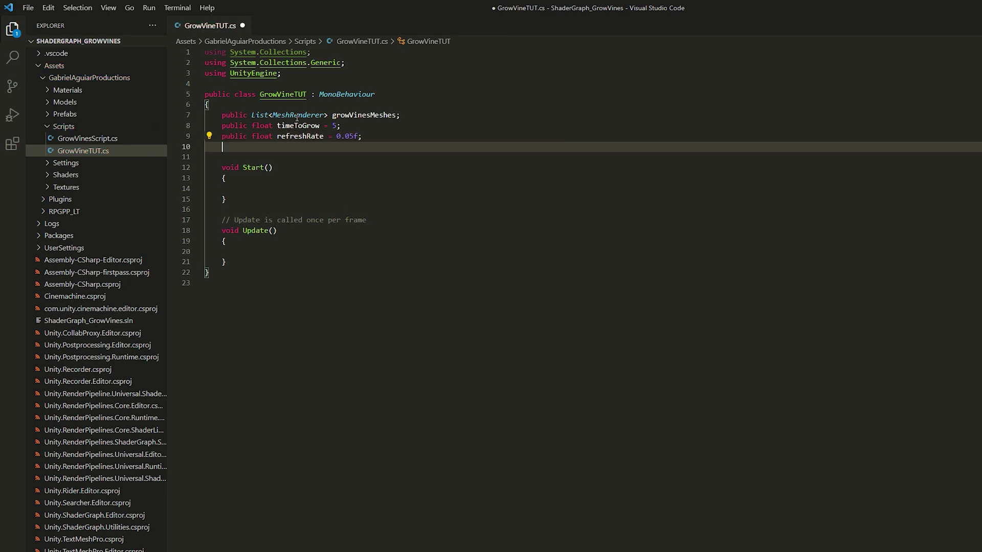
text(public float )
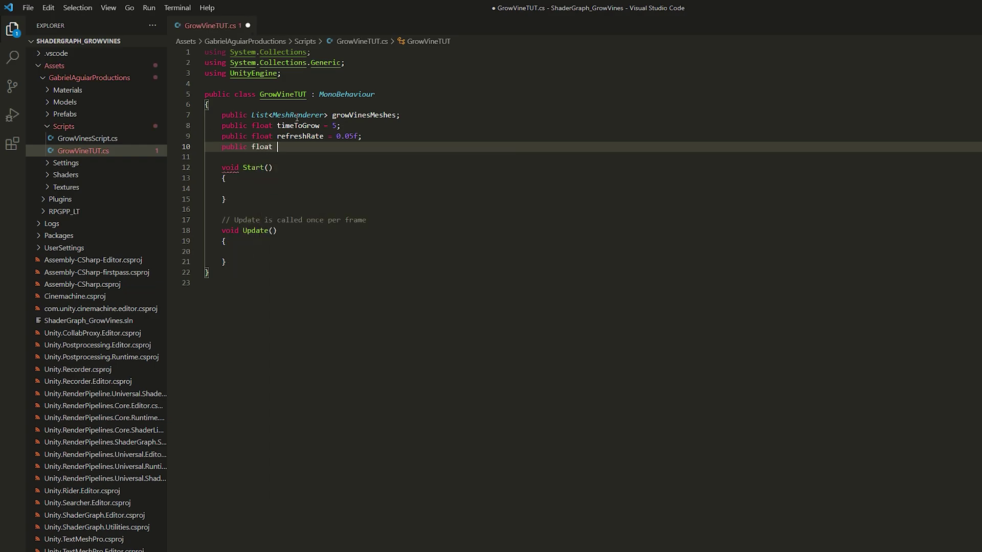
text(minGrow = 0.2f;)
key(Return)
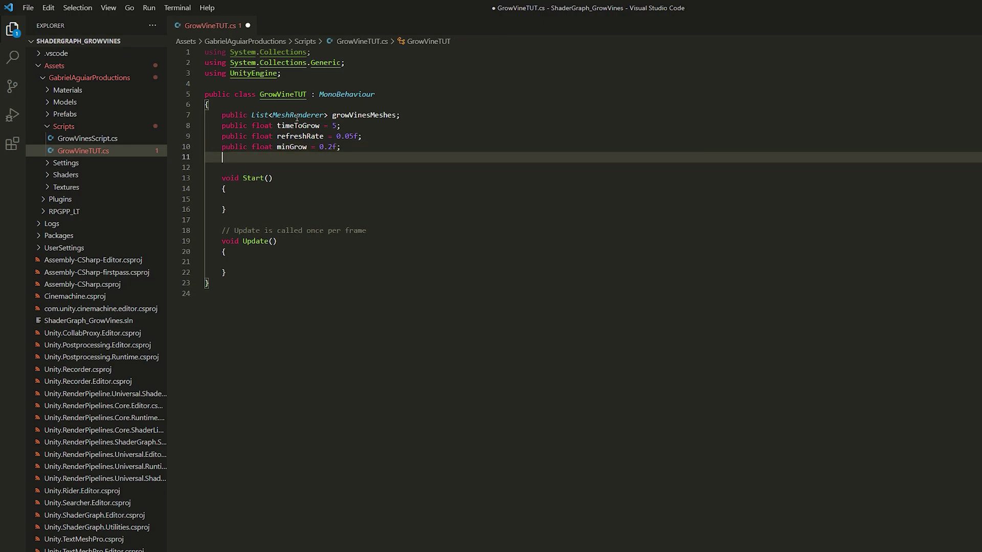
text(public float maxgrow = 0.97f;)
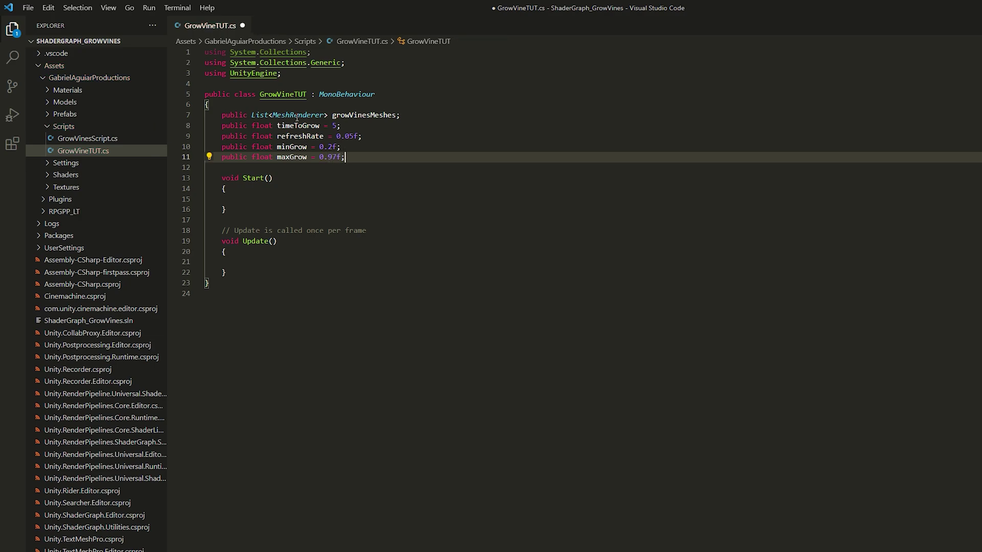
Add [Range(0,1)] attributes above both minGrow and maxGrow.
key(Up)
key(Return)
text([Range(0,1))
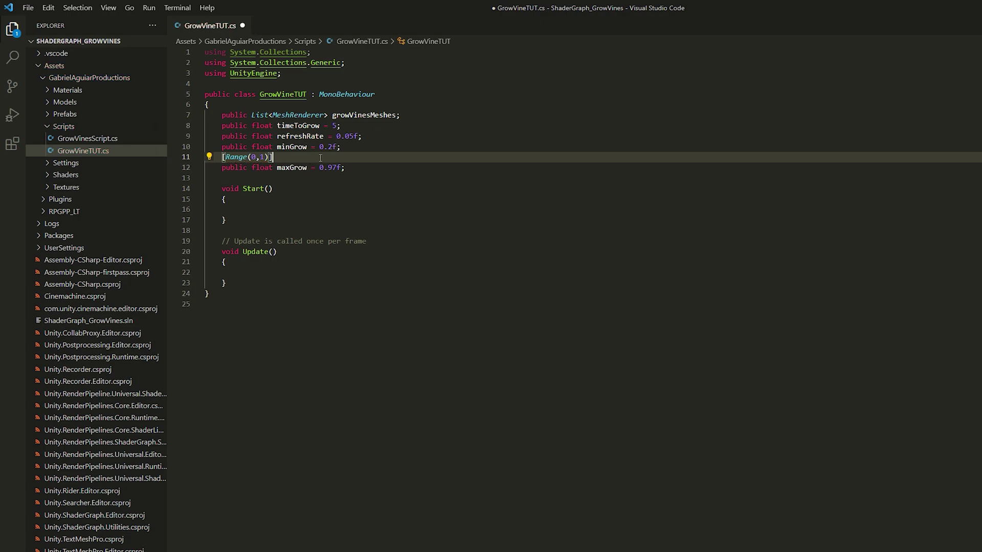
key(shift+Home)
key(ctrl+c)
click(366, 137)
key(Return)
key(ctrl+v)
click(281, 158)
click(291, 179)
Add a private List<Material> growVinesMaterials and a private bool fullyGrown.
key(Return)
key(Return)
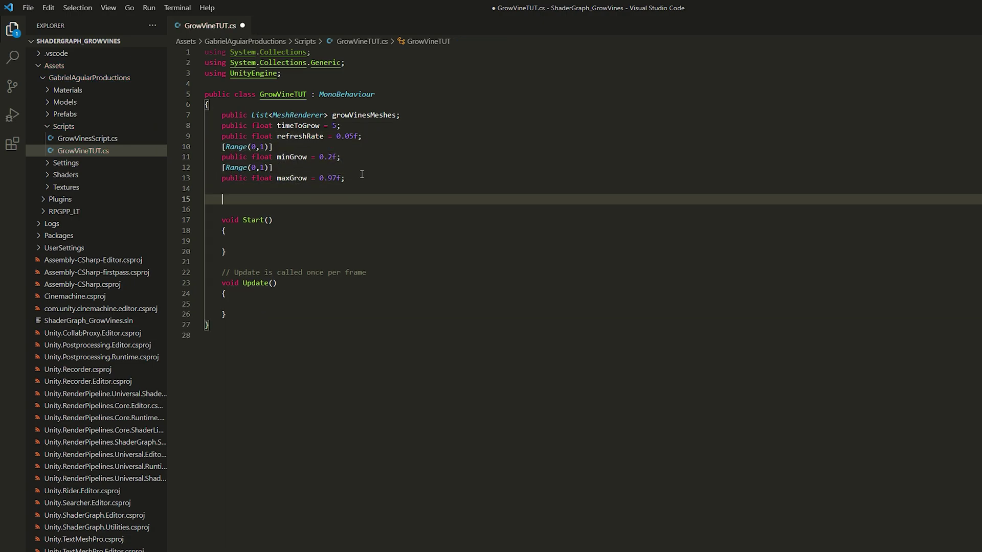
text(private Li)
key(Tab)
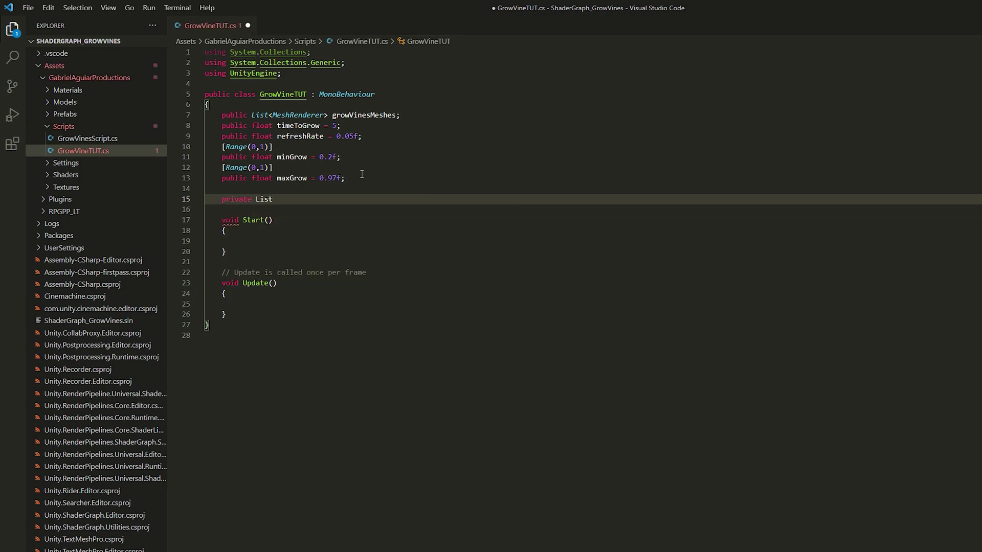
text(<Material> growVinesMaterials = new List<Material>())
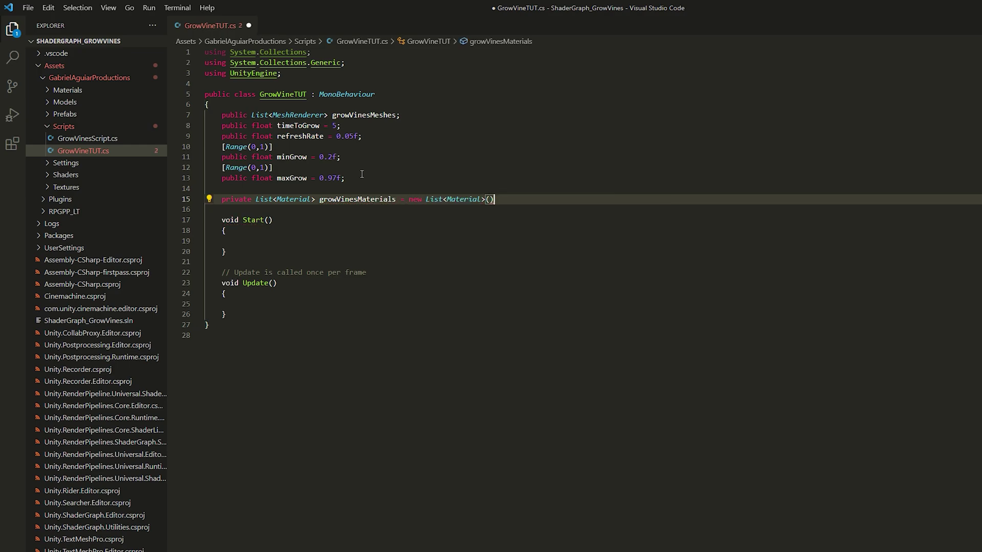
text(;)
key(Return)
text(p)
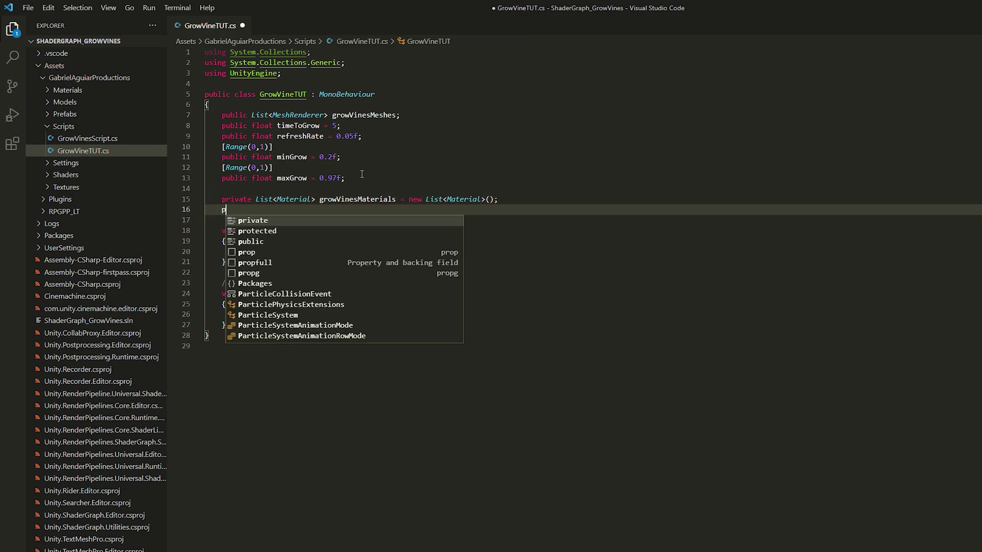
text(rivate bool )
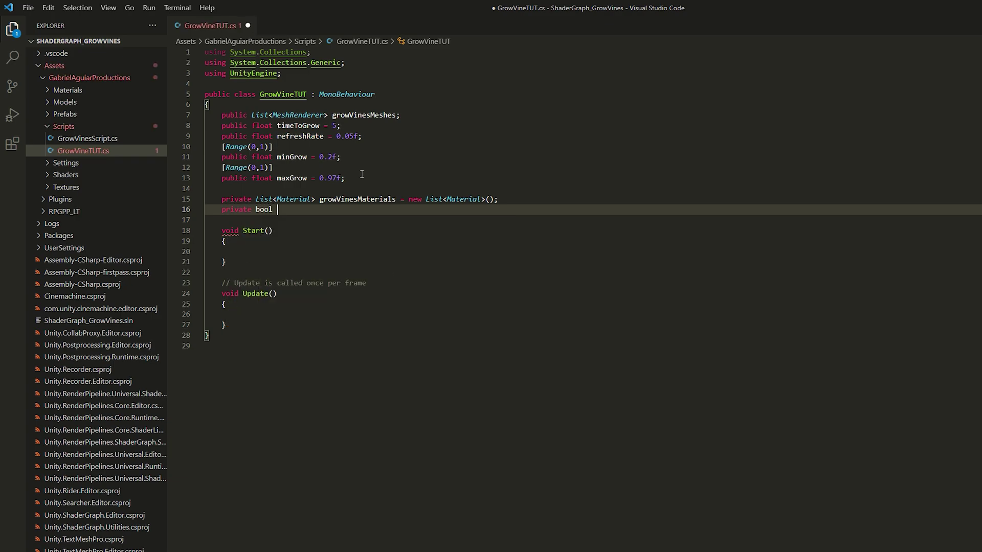
text(fullyGrown;)
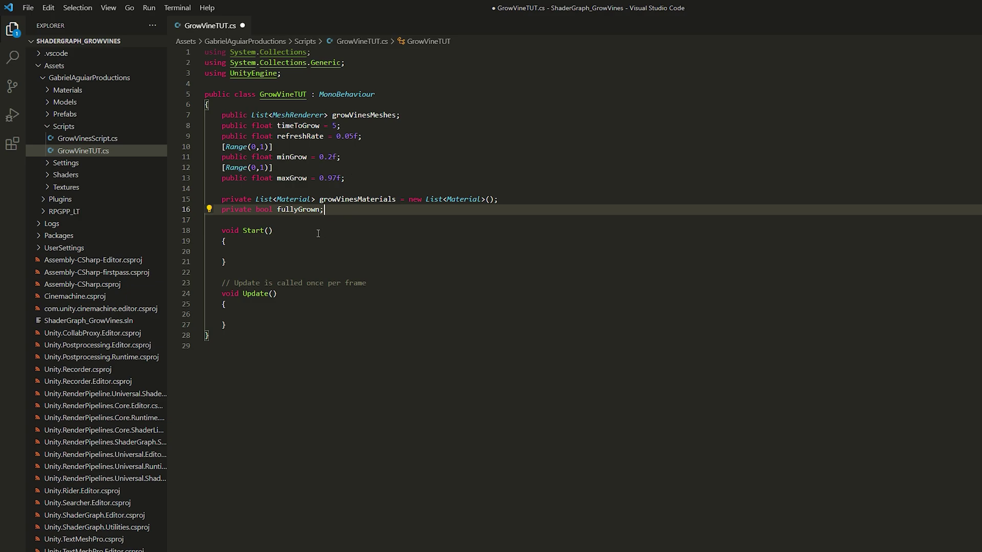
In Start, write nested for loops over growVinesMeshes and each mesh's materials.
key(Down)
key(Down)
key(Down)
key(Down)
text(for(int i=0; i<growVinesMeshes.Count; i++))
key(Return)
text({)
key(Return)
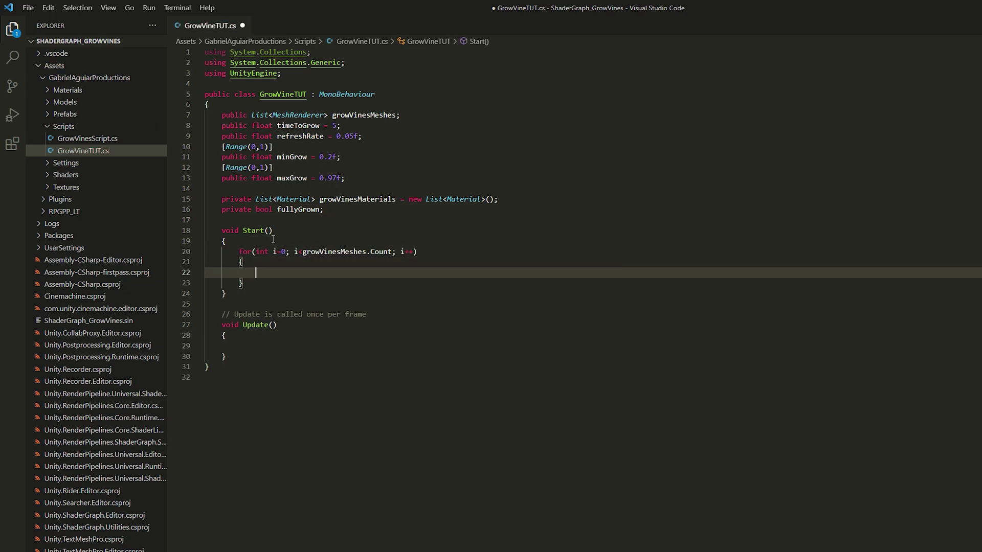
text(for(int j=0; j<growVinesMeshes[i].materials.Length; j++)
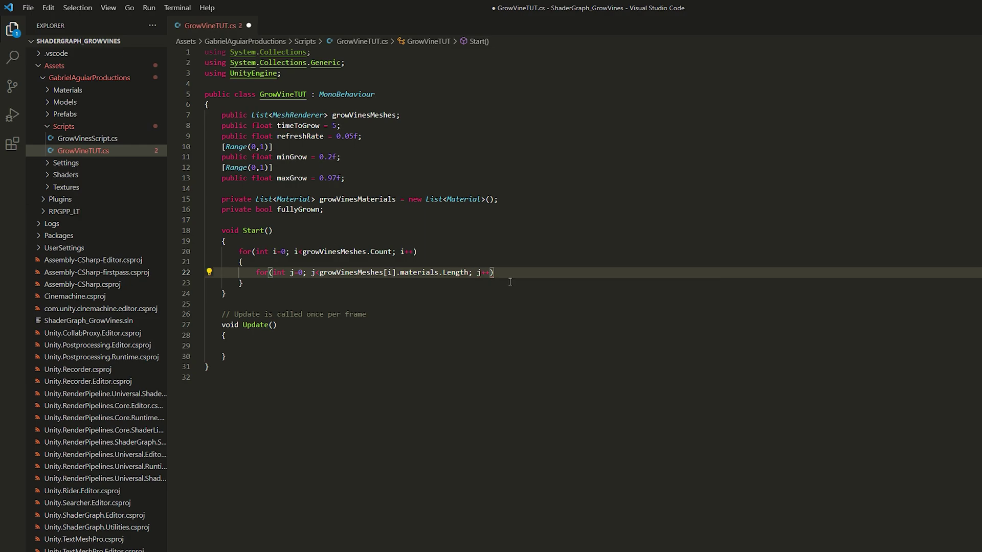
text())
key(Return)
text({)
key(Return)
Add every material with a Grow_ property to growVinesMaterials.
text(if(growVinesMeshes)
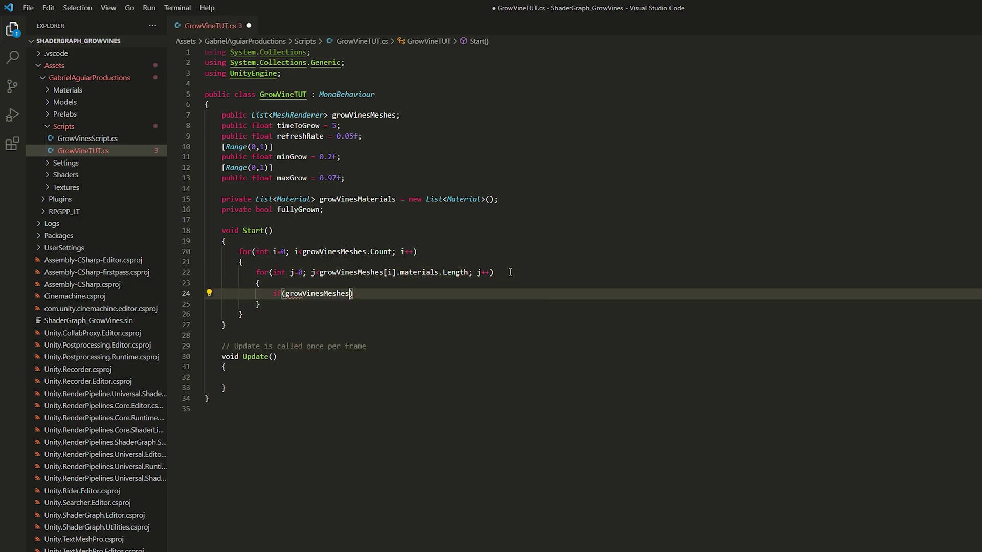
text([i].materials[j)
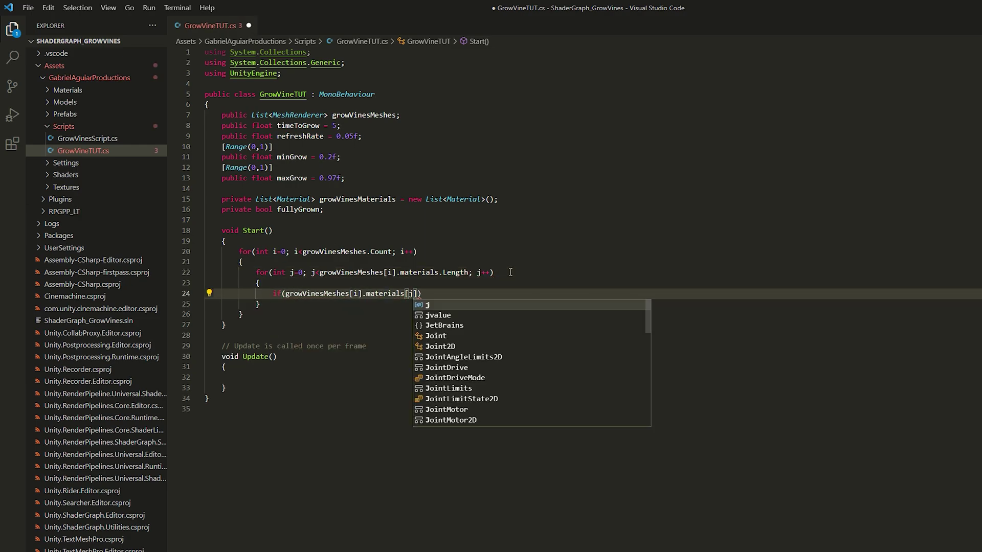
text(].HasProperty("G)
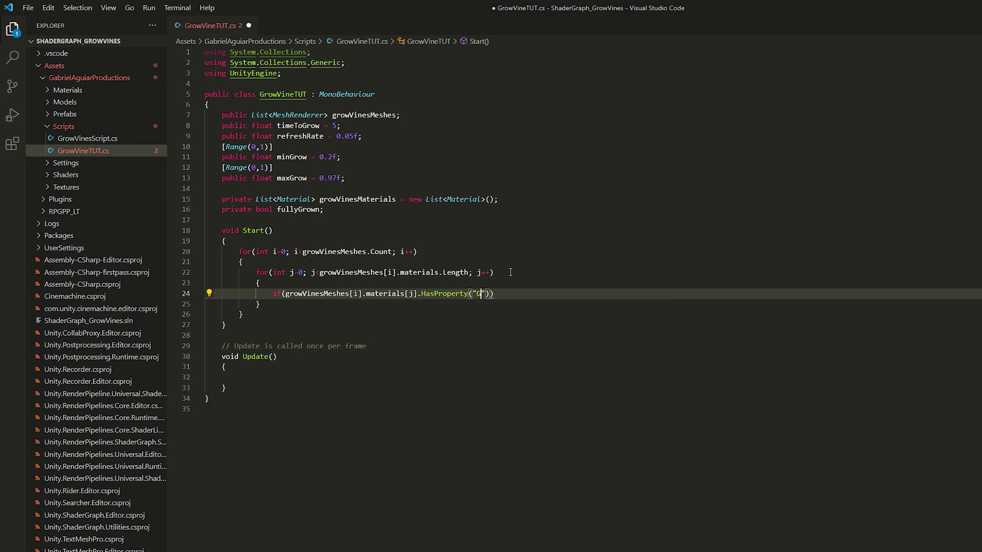
text(row_)
key(End)
key(Return)
text({)
key(Return)
text(grow)
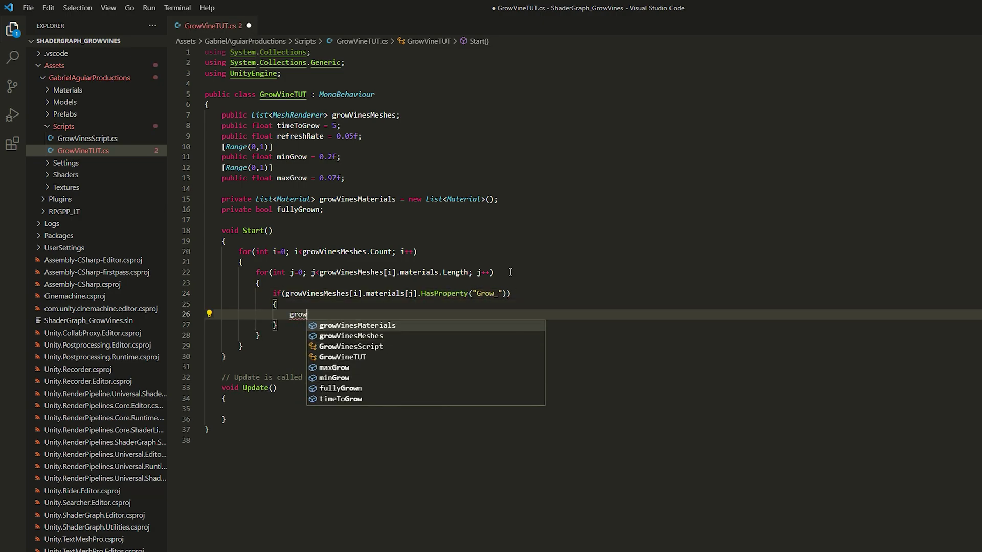
text(VinesMaterials.Add(growVinesMeshes[)
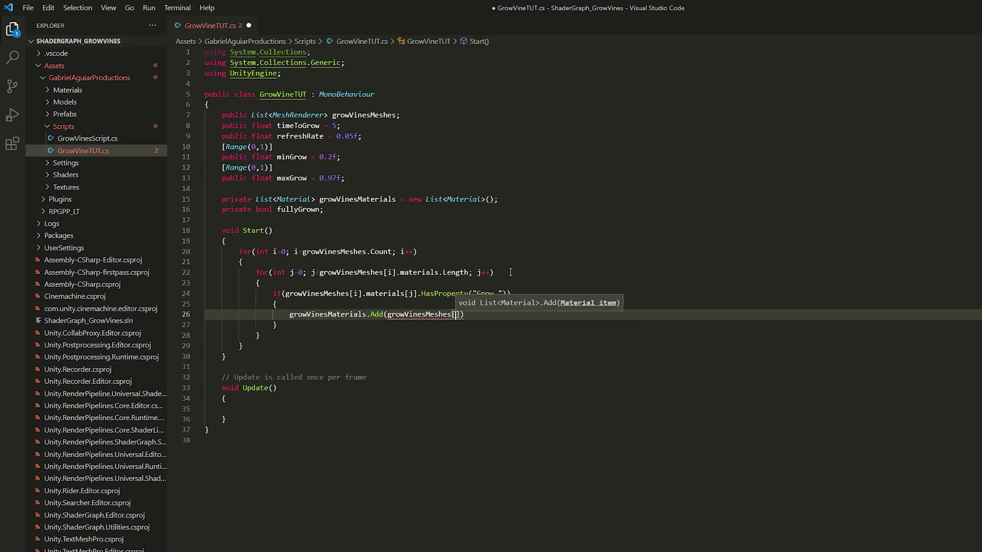
text(i].materials[)
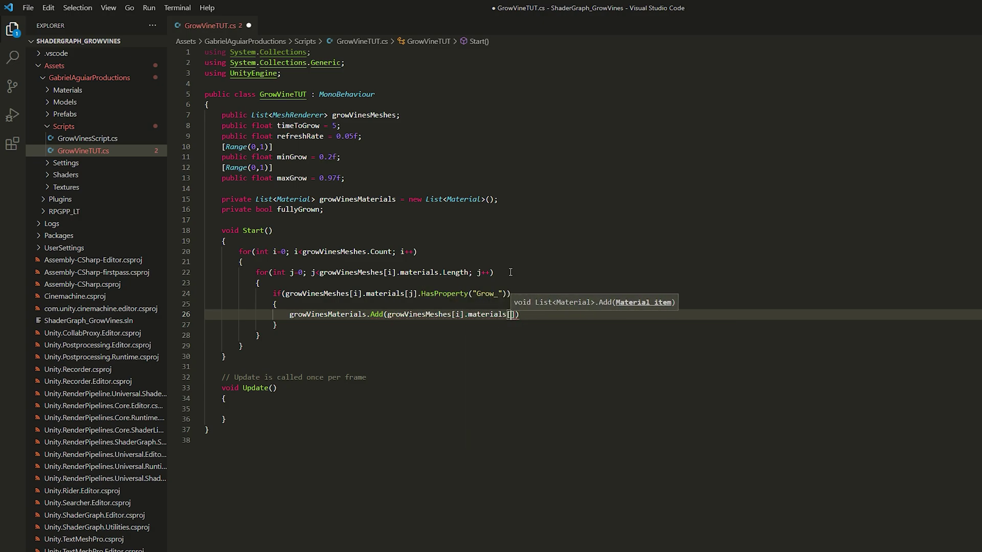
text(j]);)
Set each such material's Grow_ to minGrow with SetFloat, then save the script.
key(ctrl+shift+Return)
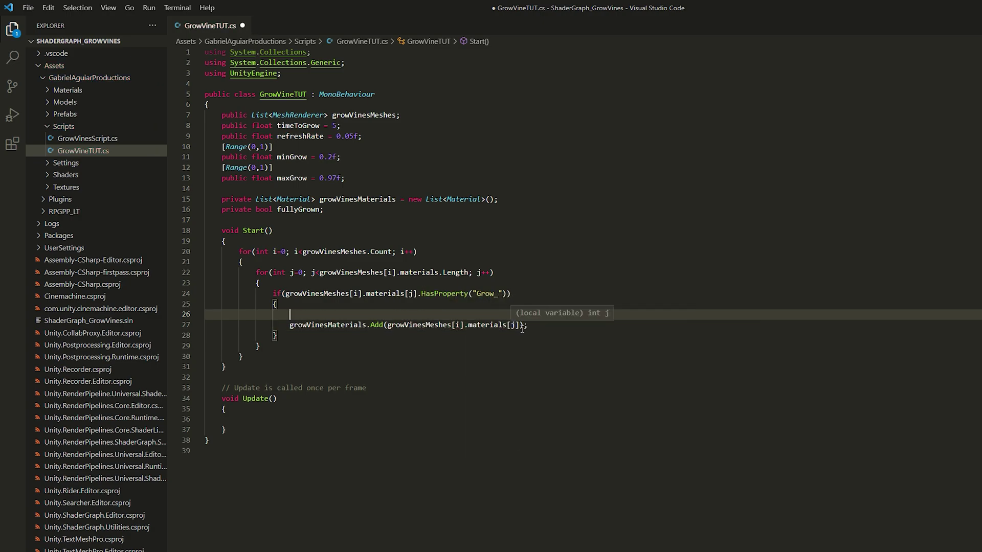
drag(521, 326, 387, 326)
key(ctrl+c)
click(369, 314)
key(ctrl+v)
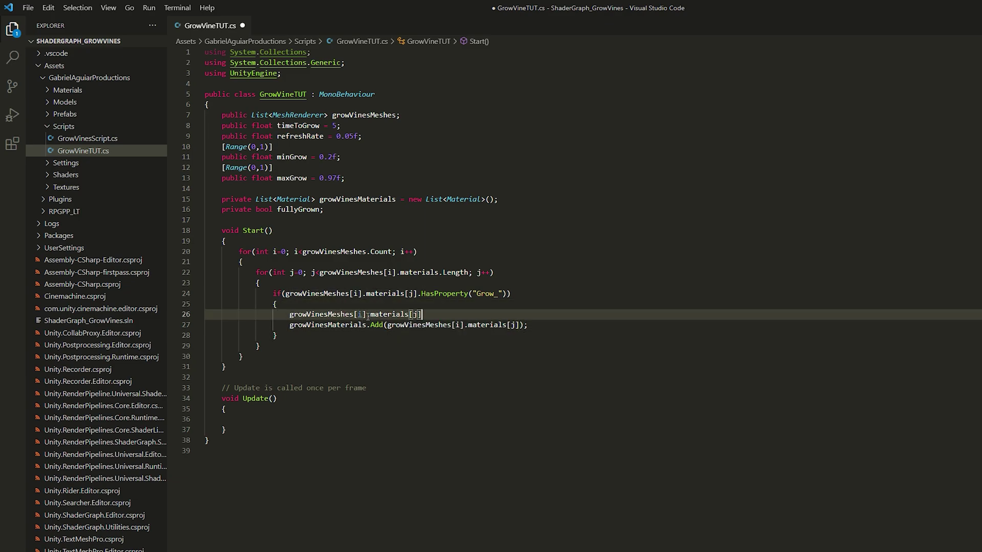
text(.SetFloat)
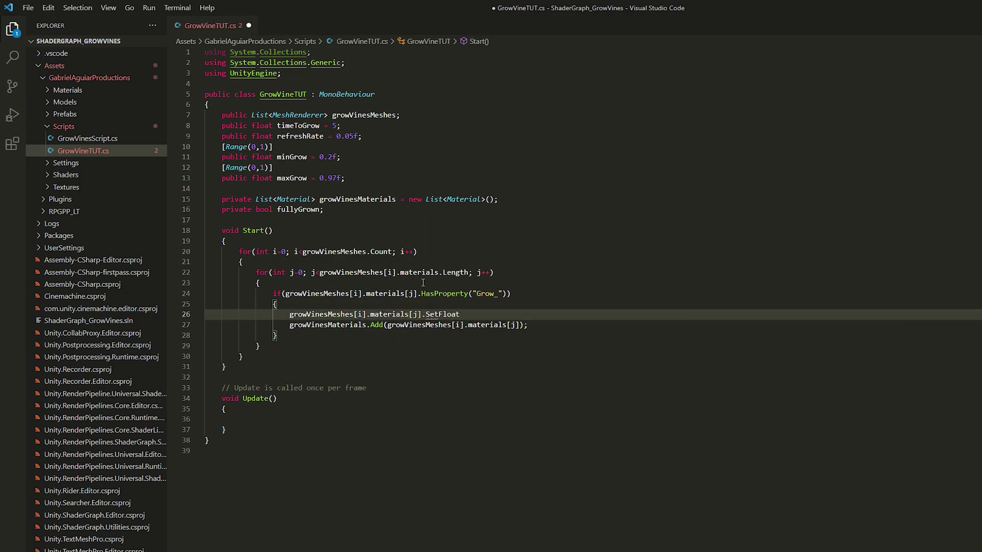
text(("Grow_")
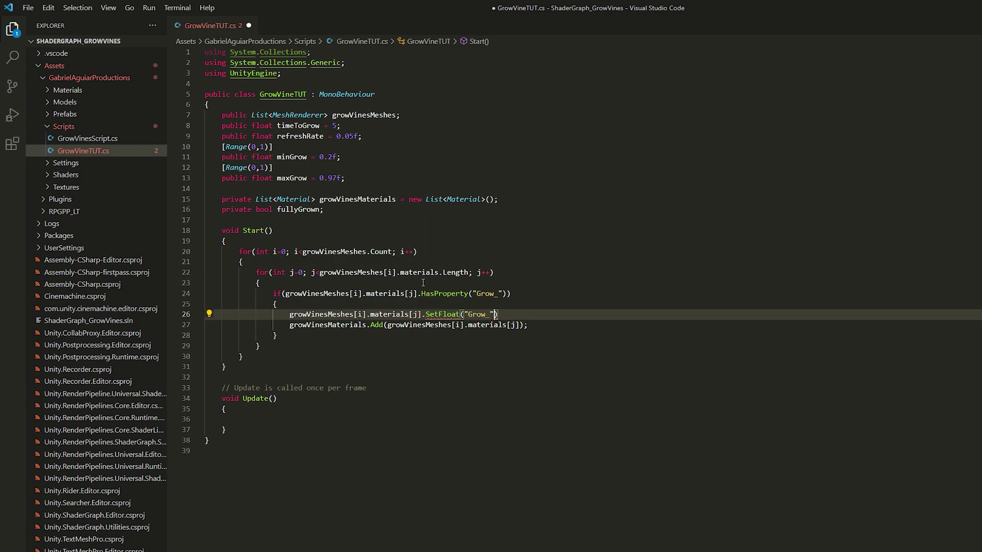
text(, minGrow);)
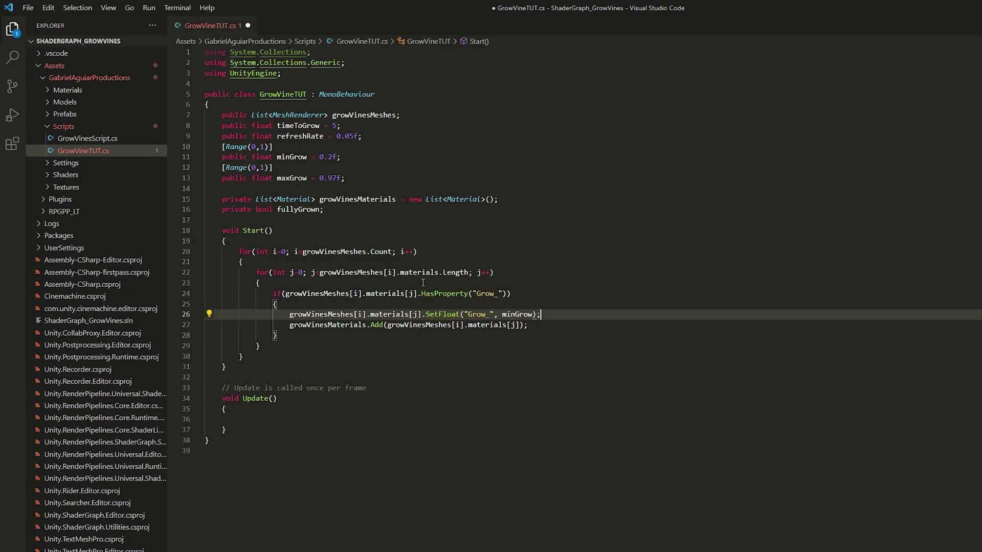
key(ctrl+s)
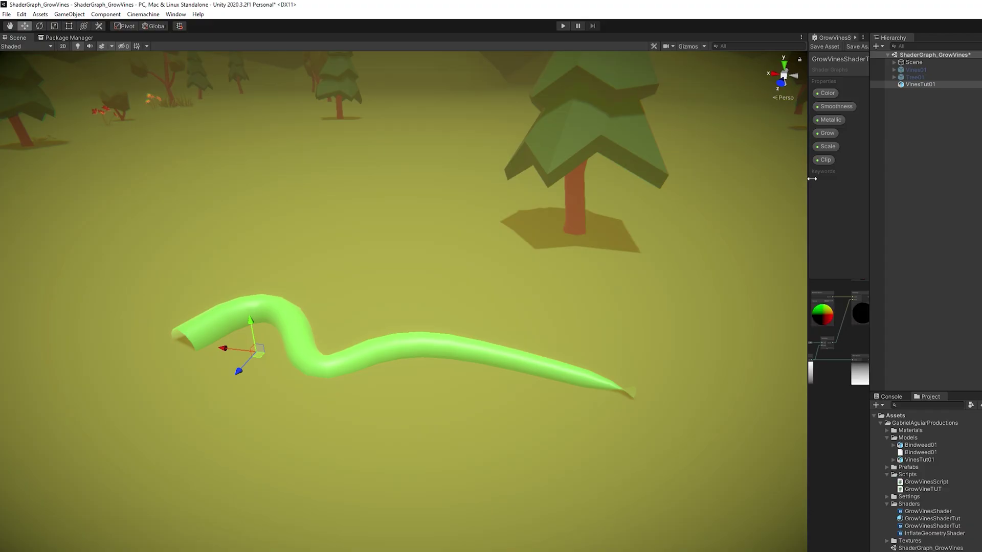
Change the Grow property's reference to Grow_ and save the GrowVinesShaderTut graph.
drag(810, 180, 348, 177)
click(790, 48)
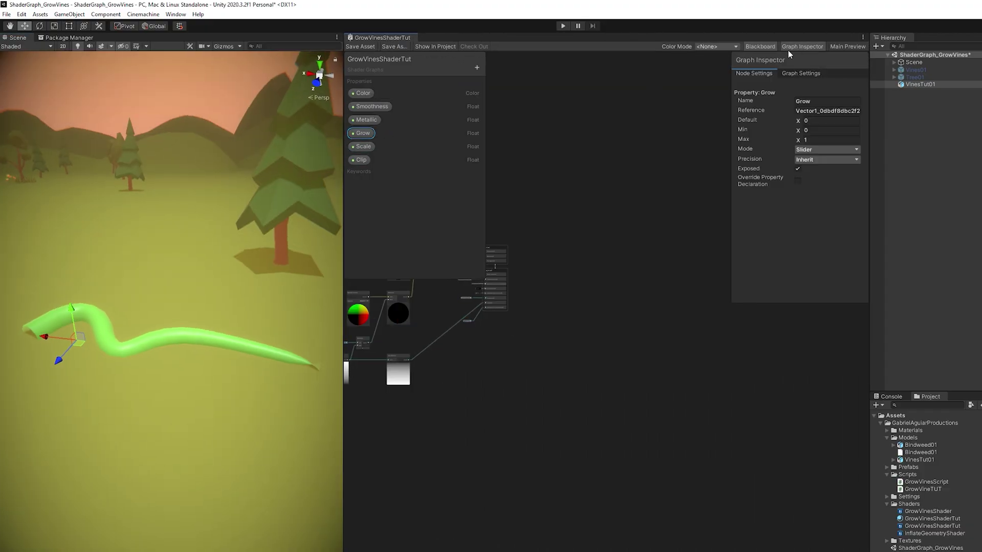
click(815, 110)
text(Grow_)
key(Return)
key(alt+Tab)
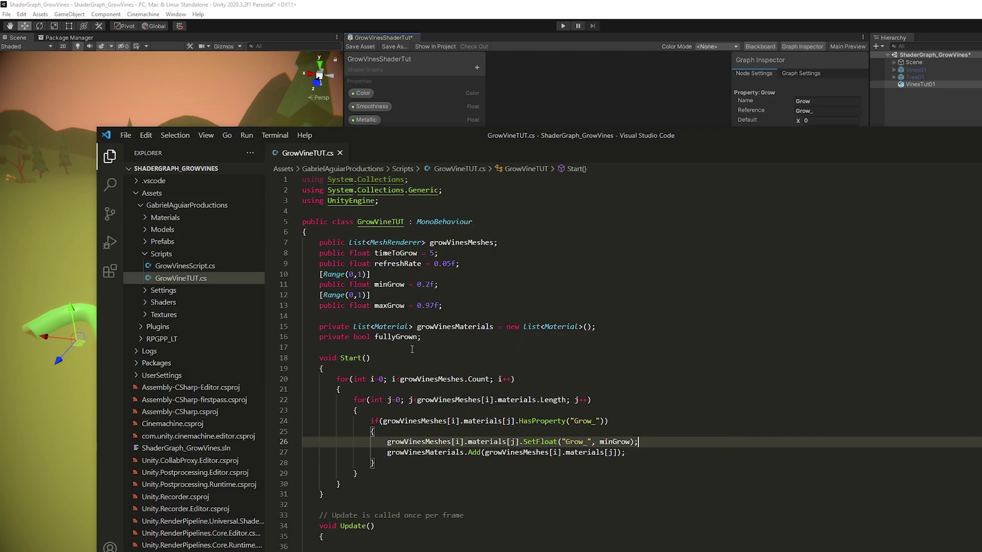
double_click(582, 422)
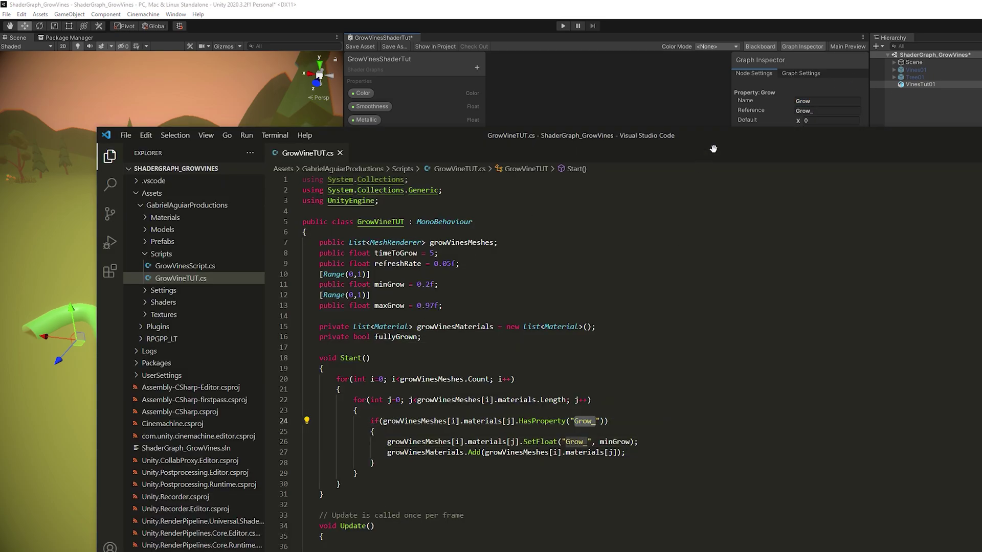
click(827, 110)
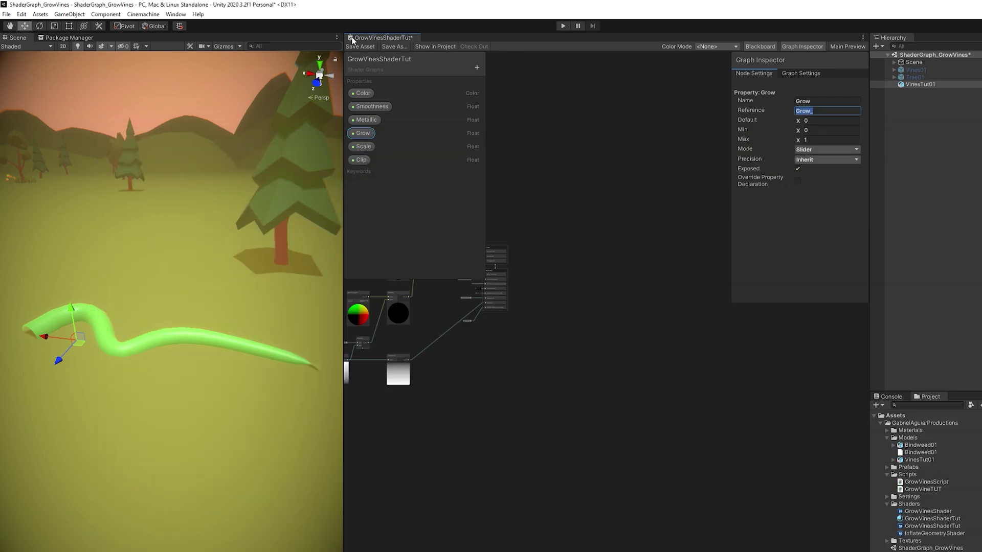
click(362, 46)
In Update, on Space start a GrowVines coroutine for each material in growVinesMaterials.
text(if(Input.g)
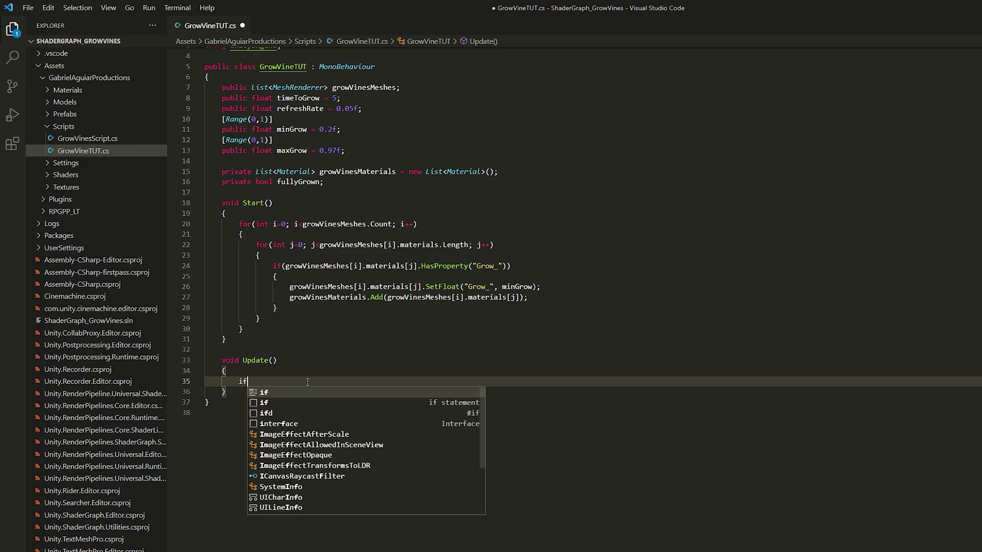
text(et)
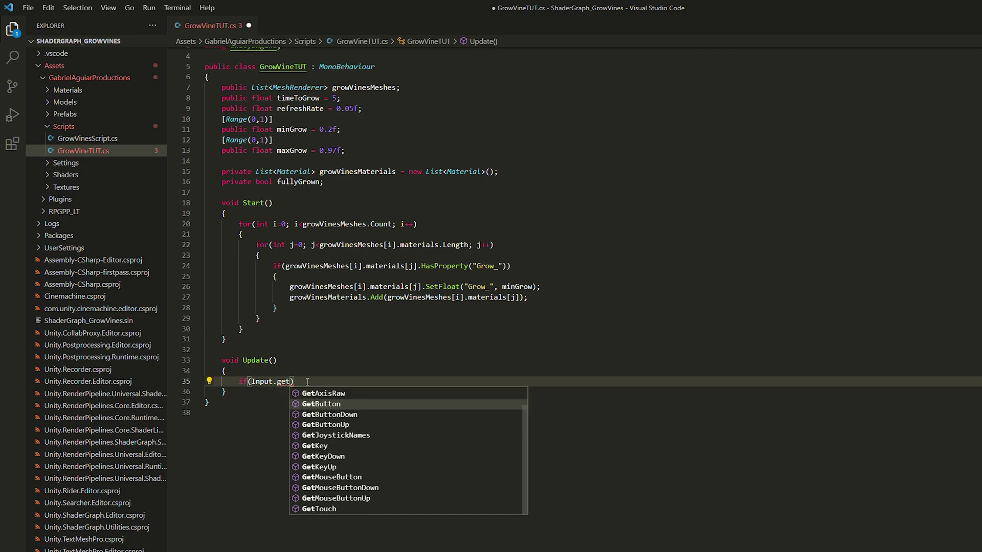
text(ButtonDown(KeyCode.Space)
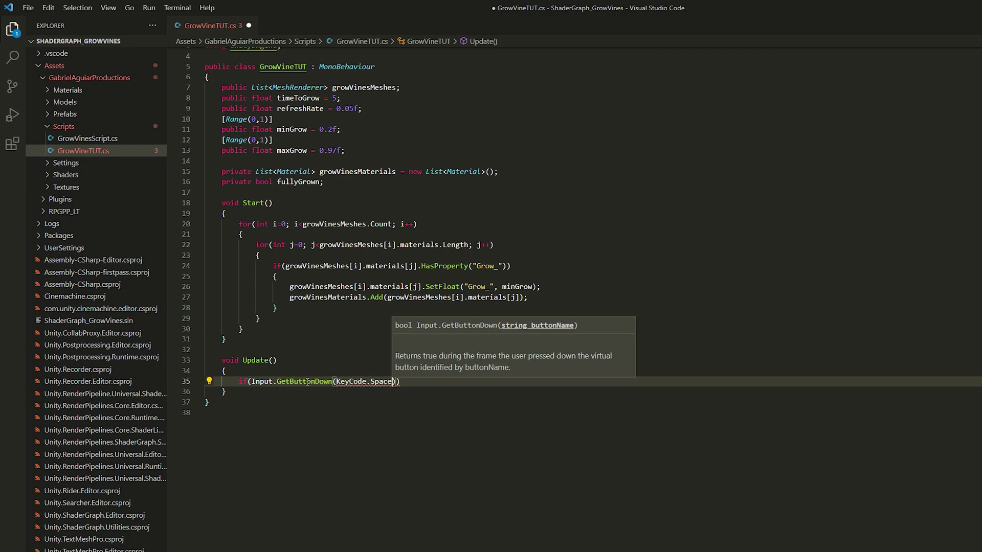
key(End)
key(Return)
text({)
key(Return)
text(for(int i )
text(=0; i<growv)
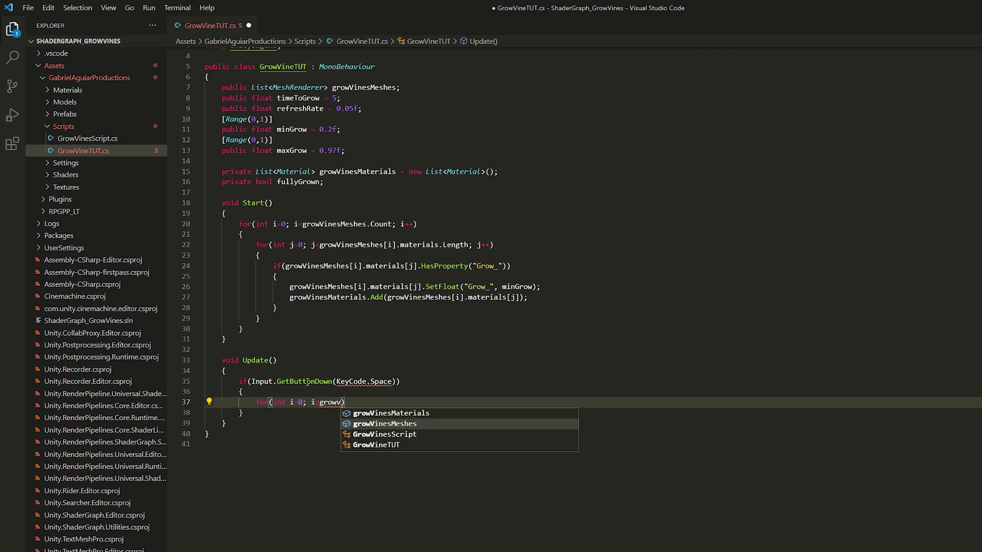
text(inesMaterials.Count)
text(i++)
key(End)
key(Return)
text({)
key(Return)
text(Star)
key(Tab)
text((GrowVines()
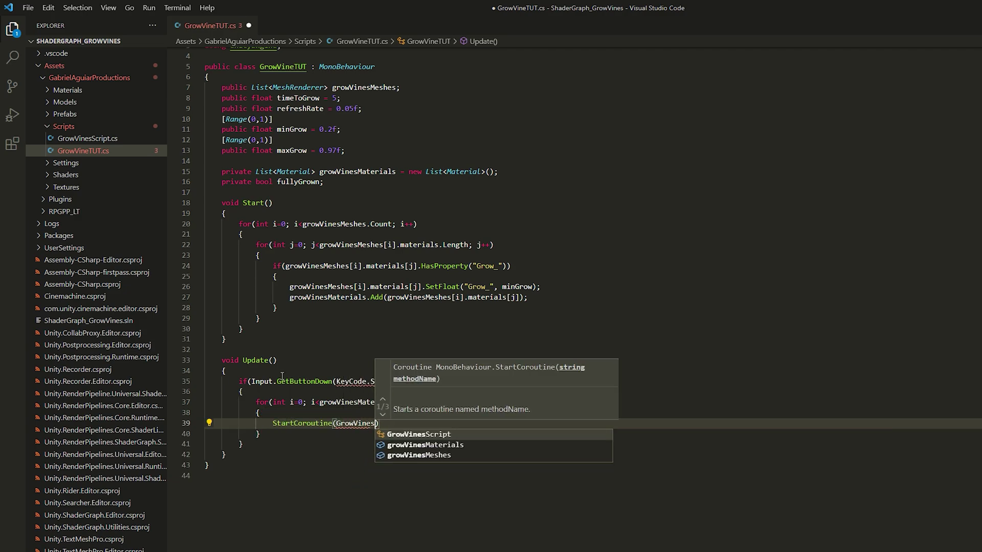
text(growVinesMaterials[i]));)
Replace GetButtonDown with GetKeyDown in the Space key check.
double_click(324, 381)
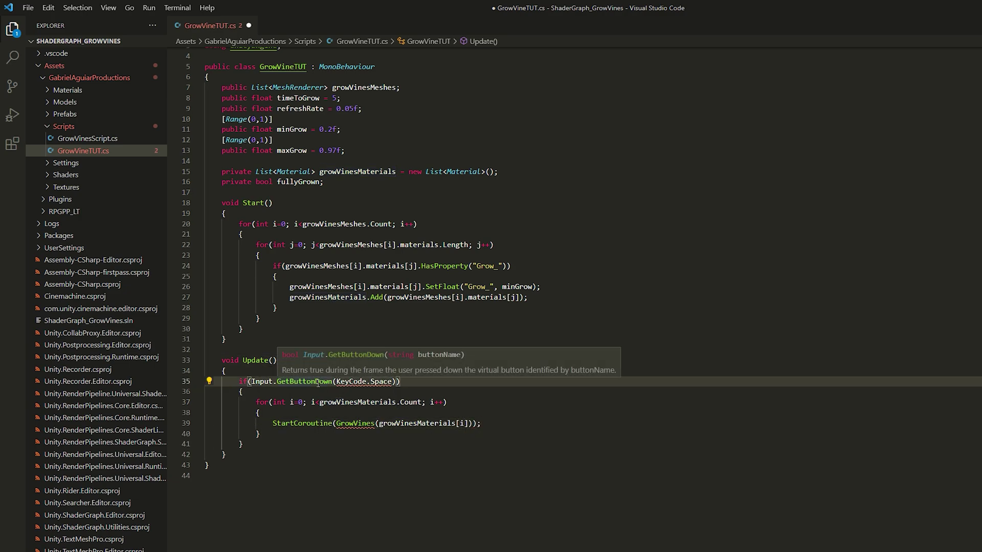
text(GetKeyDown)
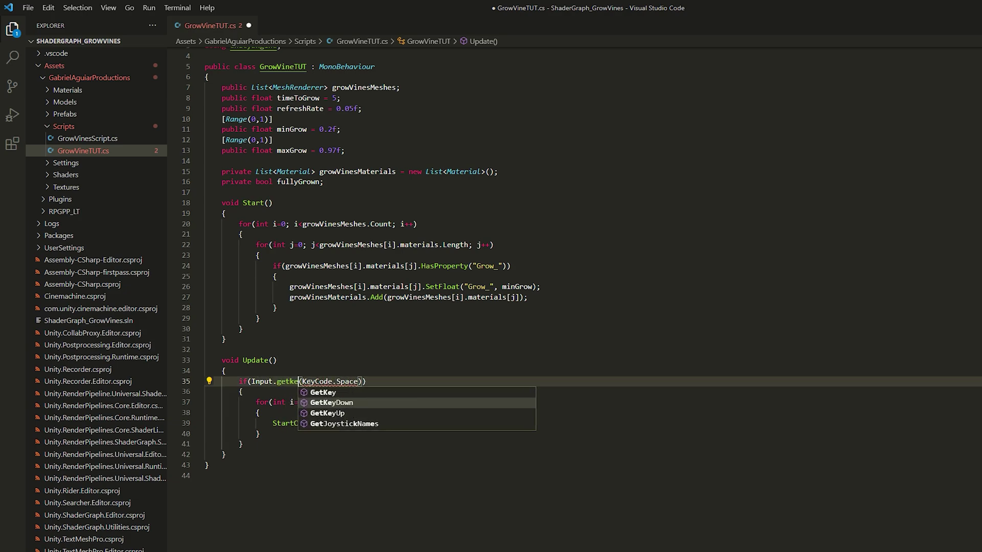
click(321, 395)
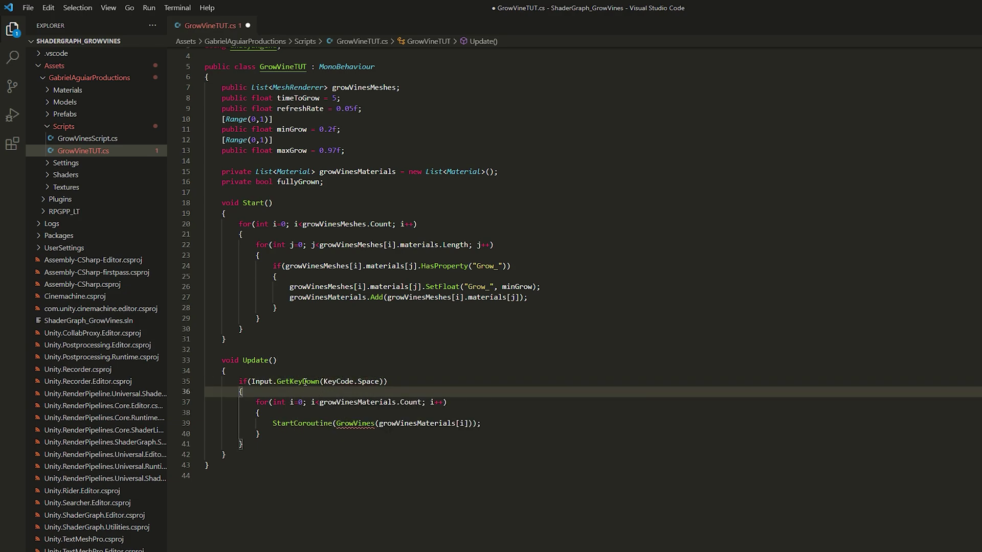
click(332, 425)
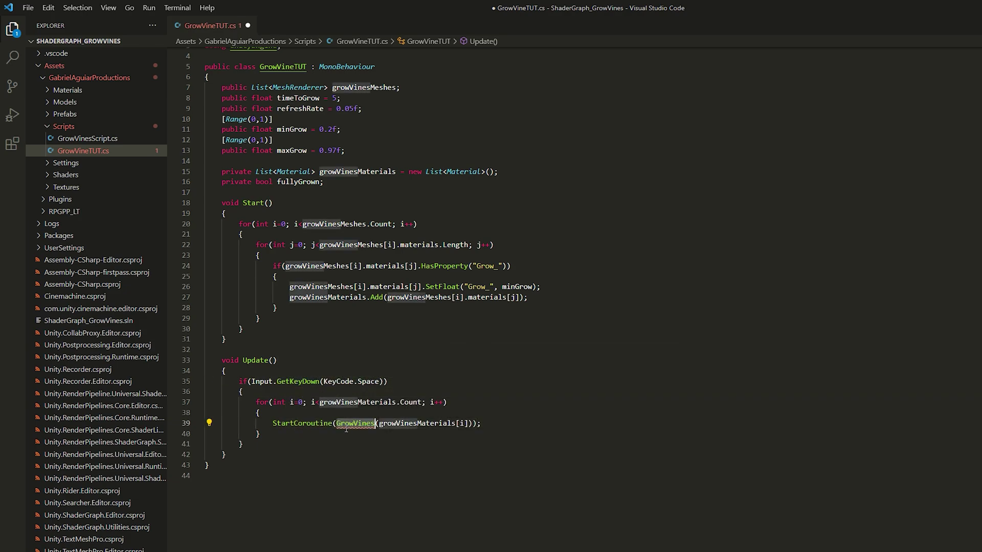
Add IEnumerator GrowVines(Material mat) below Update, reading Grow_ into growValue.
click(307, 455)
key(Return)
key(Return)
text(IEnumerator)
scroll(307, 375, down, 3)
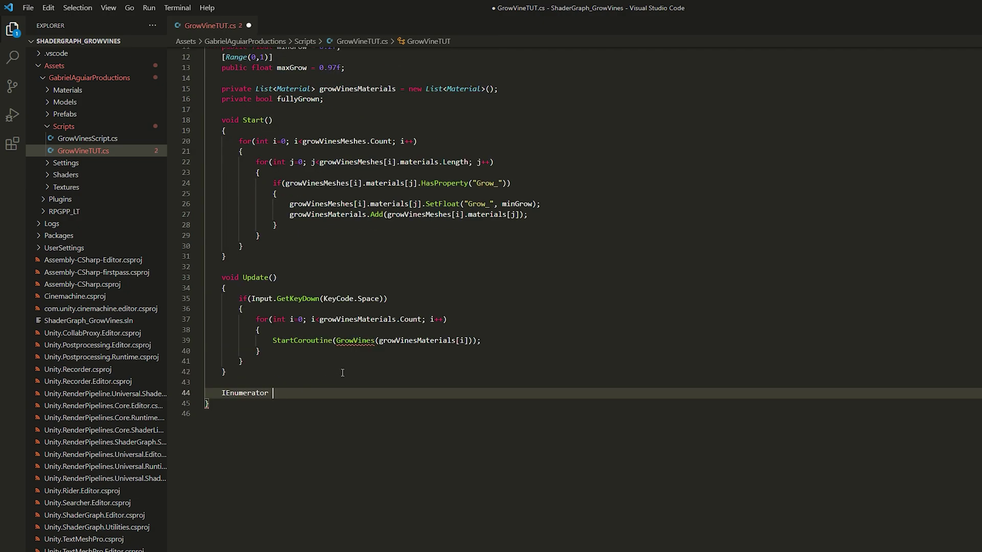
text(gro(Material mat))
key(Return)
text({)
key(Return)
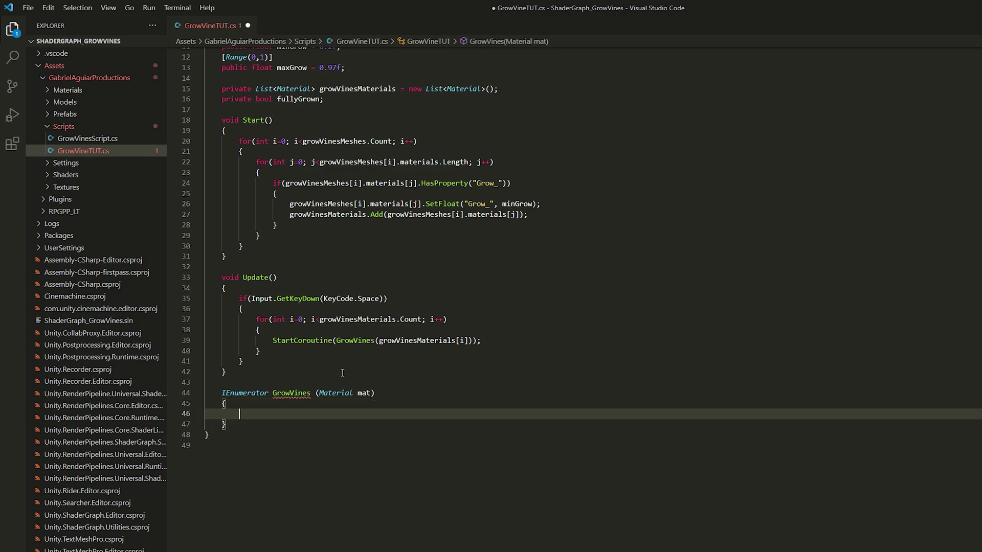
text(float fo)
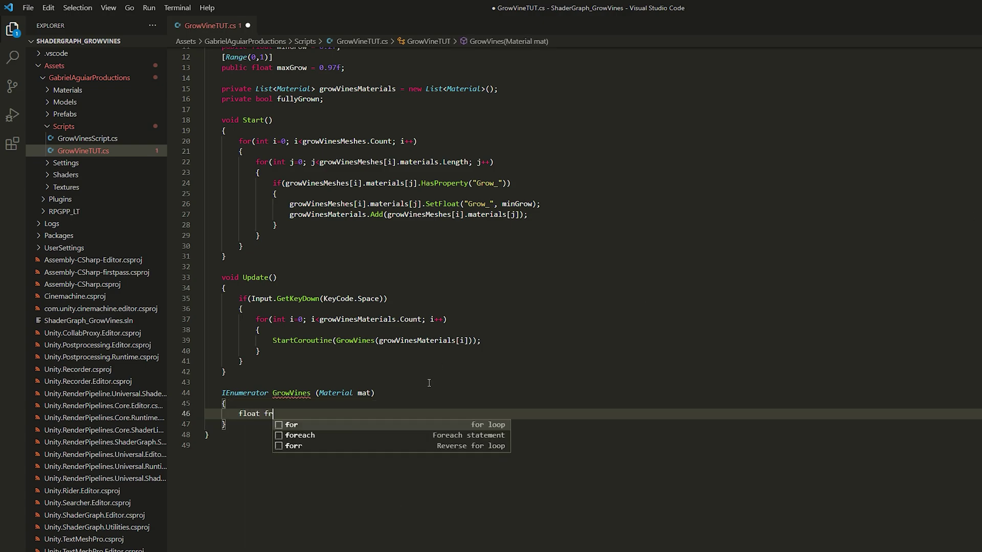
key(BackSpace)
key(BackSpace)
text(growValue)
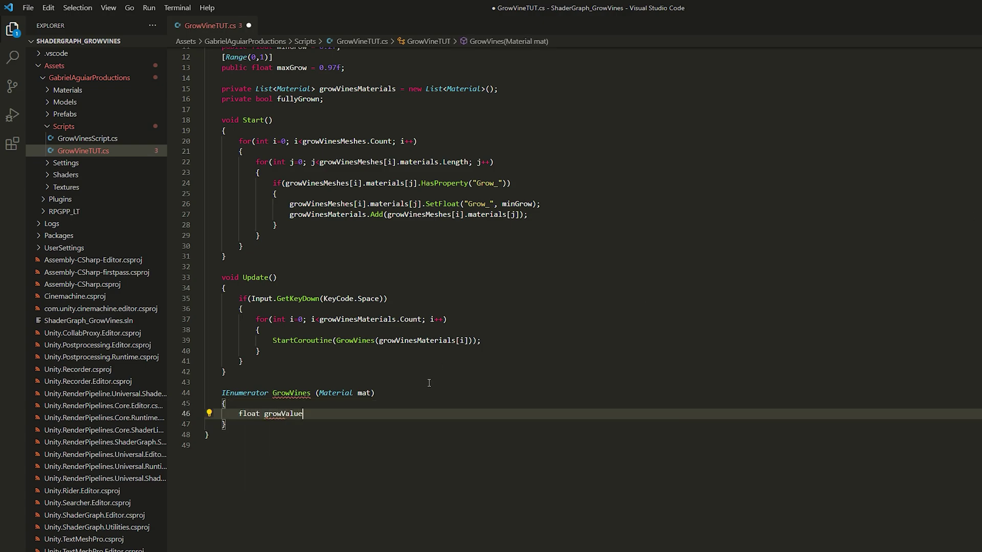
text( = mat)
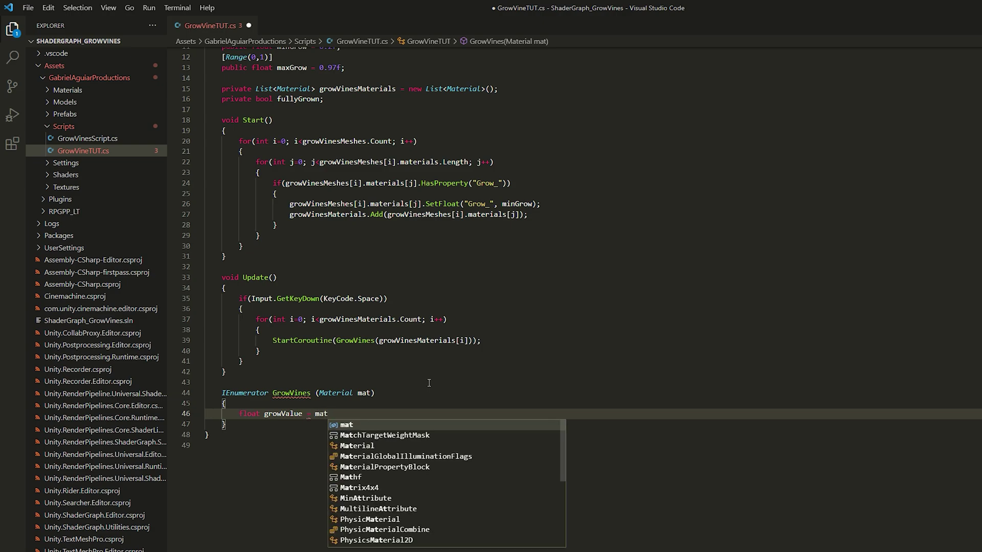
text(.GetFloat("Grow_");)
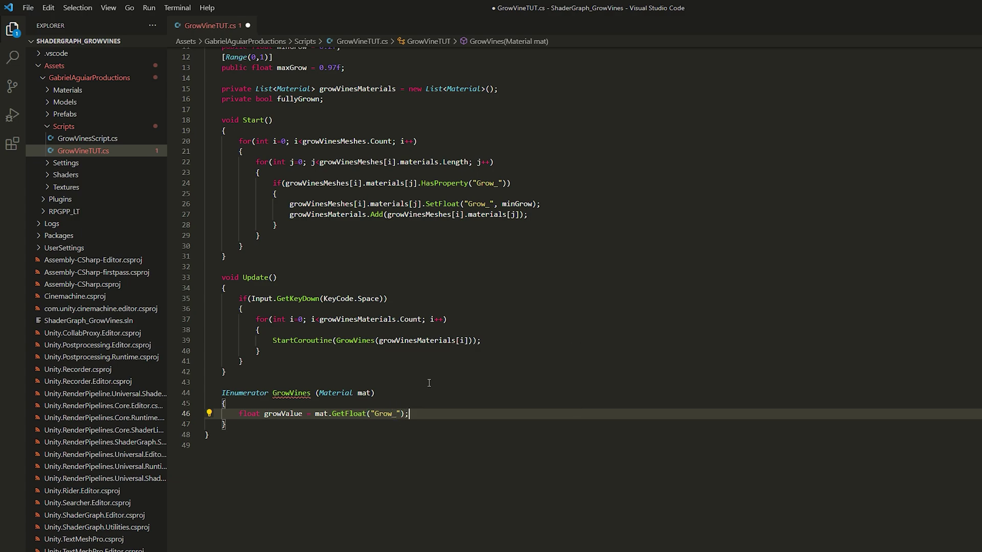
Add an if(!fullyGrown) block followed by an empty else branch.
key(Return)
key(Return)
text(if(!fullyGrown)
key(Return)
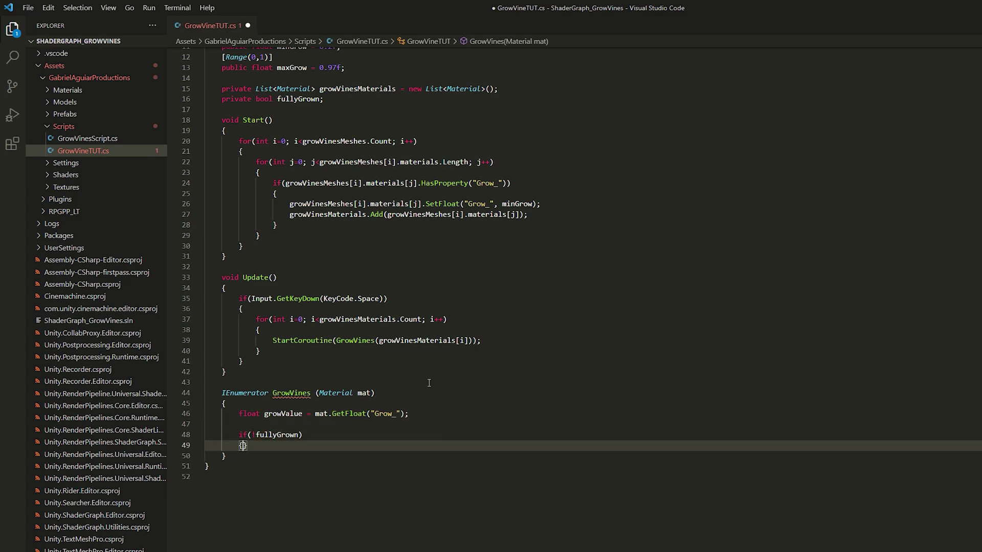
key(Return)
key(Down)
key(End)
key(Return)
text(else)
key(Return)
text({)
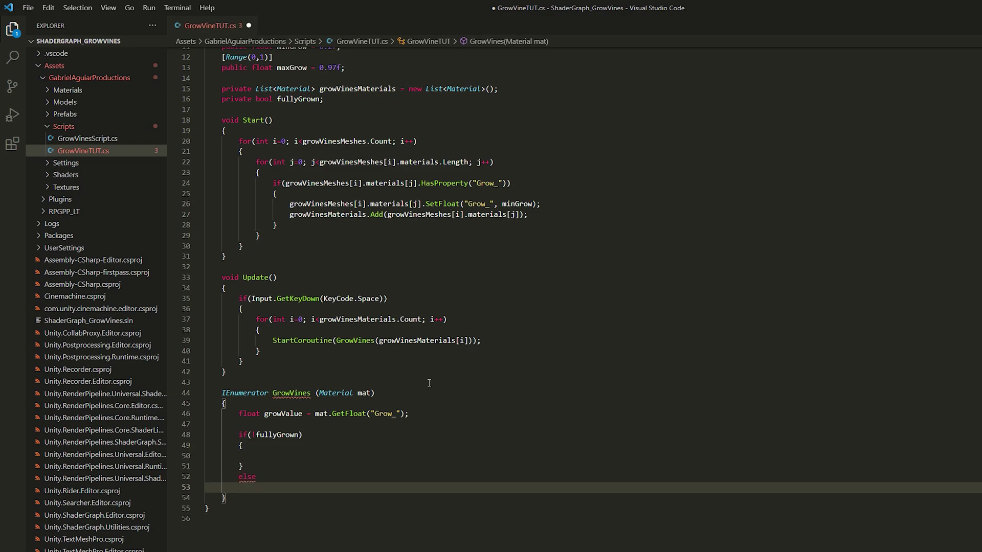
key(Return)
key(Up)
key(Up)
key(Up)
key(Up)
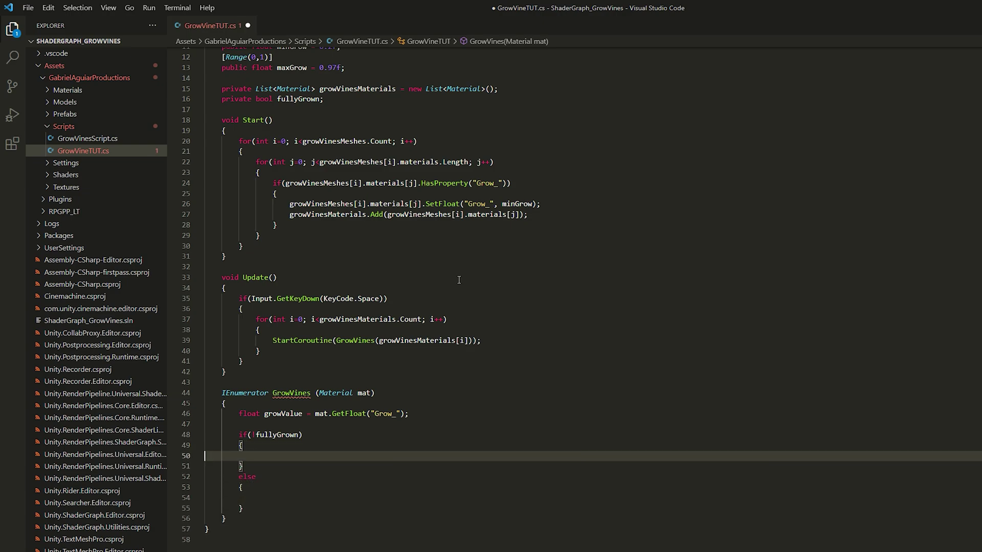
Loop while growValue < maxGrow, adding 1/(timeToGrow/refreshRate) each pass.
text(while(growValue)
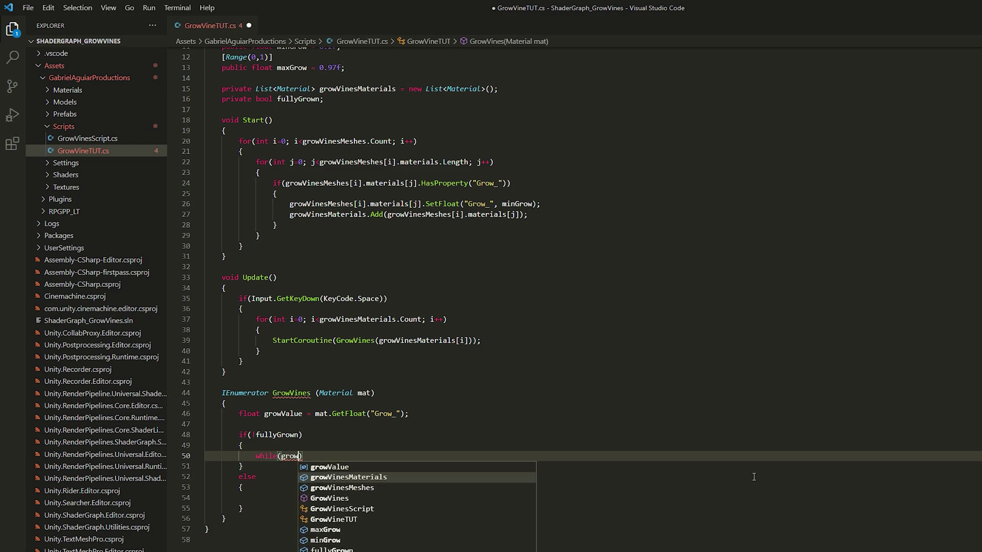
text( < ma)
key(Tab)
key(End)
key(Return)
text({)
key(Return)
scroll(616, 455, down, 4)
text(growValue)
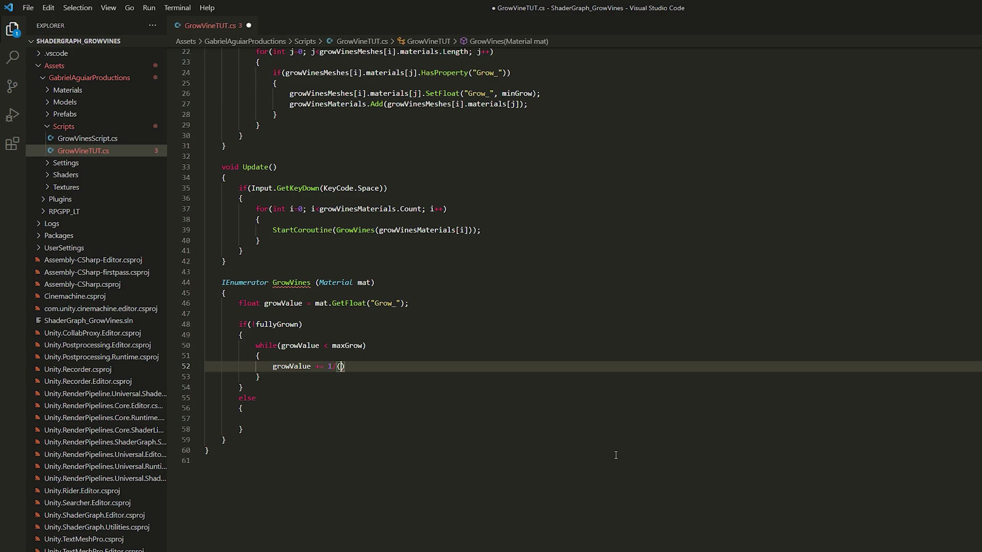
text(timeToGrow/refreshRate))
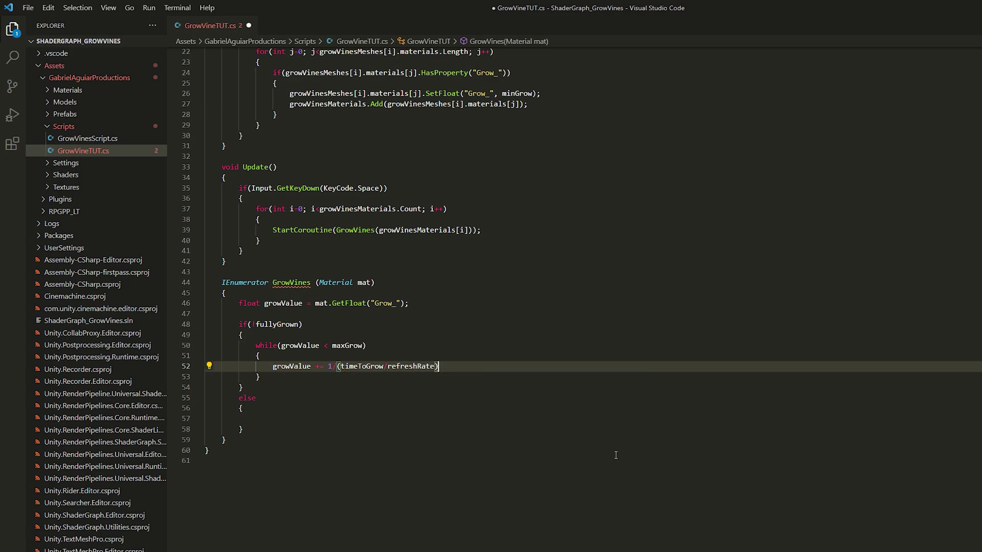
text(;)
In Calculator, divide the grow time 5 by the refresh rate 0.05 to get 100 steps.
key(XF86Calculator)
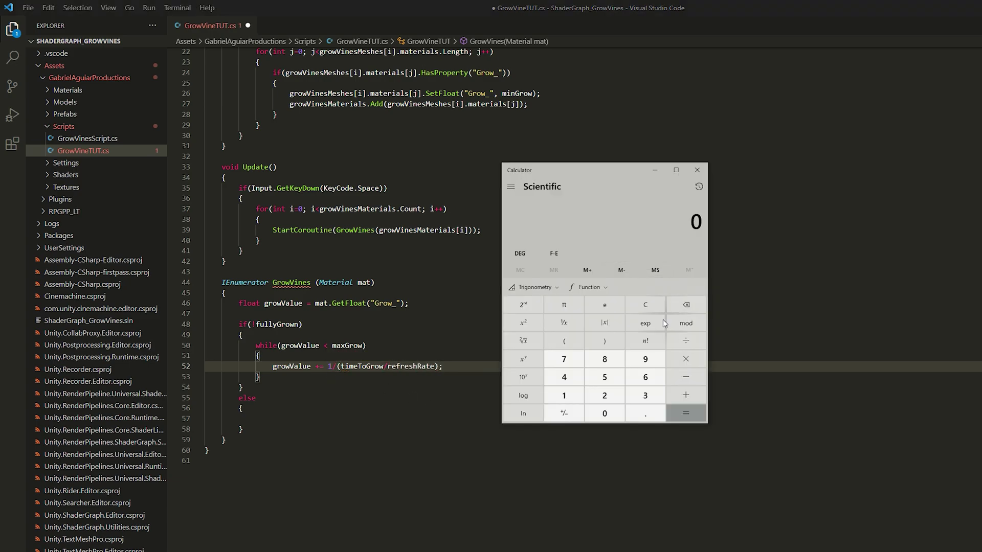
click(616, 376)
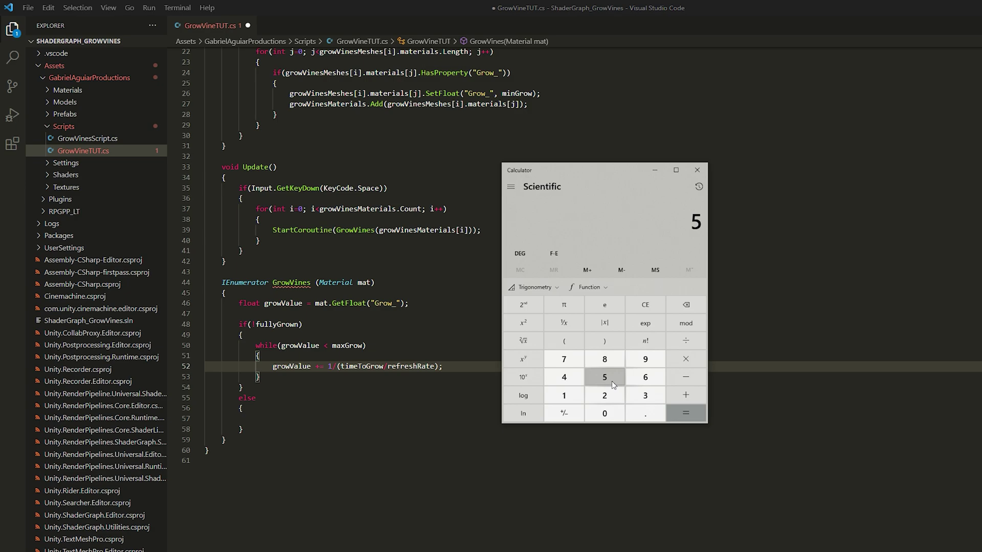
text(+0.0)
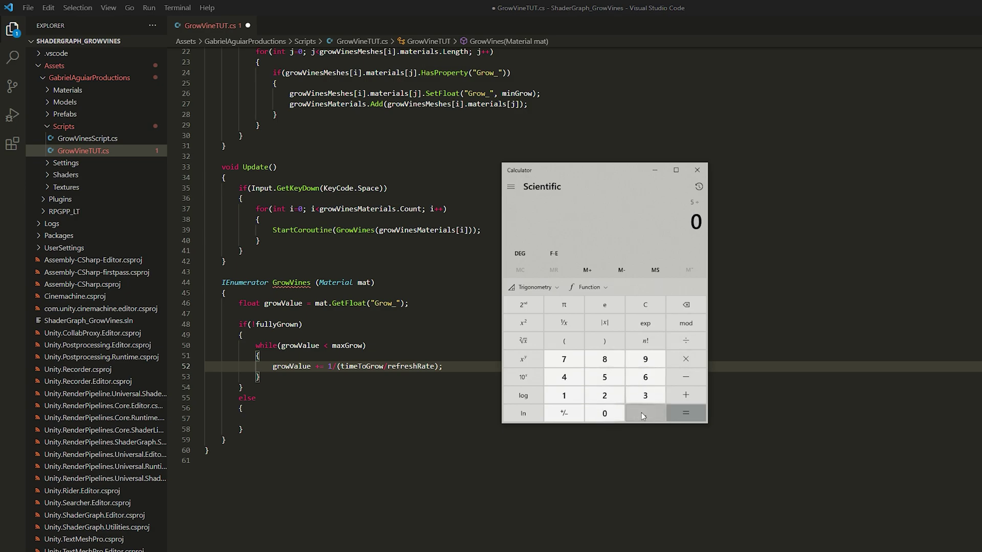
click(609, 381)
click(686, 413)
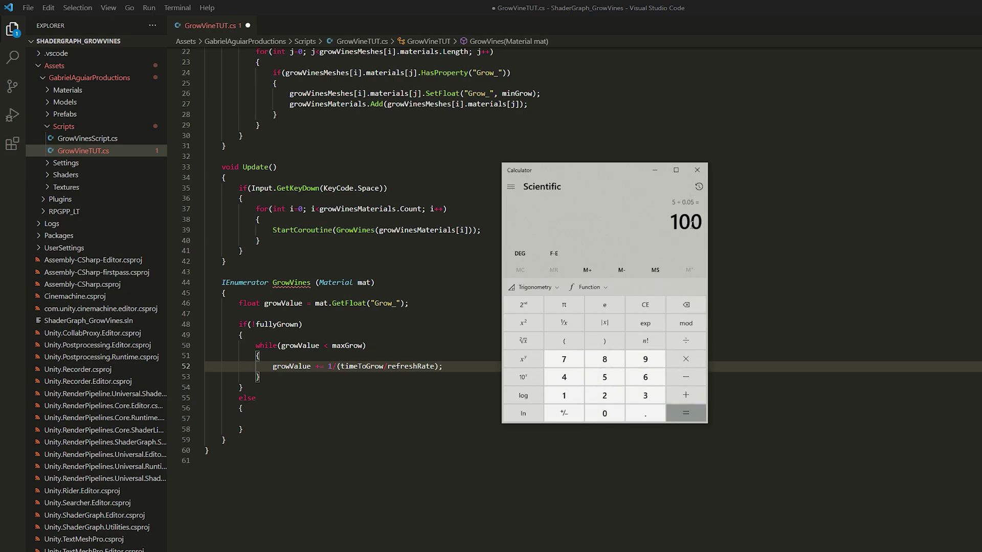
Compute 1 ÷ 100 = 0.01 as the per-step grow increment.
click(643, 304)
click(564, 395)
click(686, 341)
text(100)
click(686, 413)
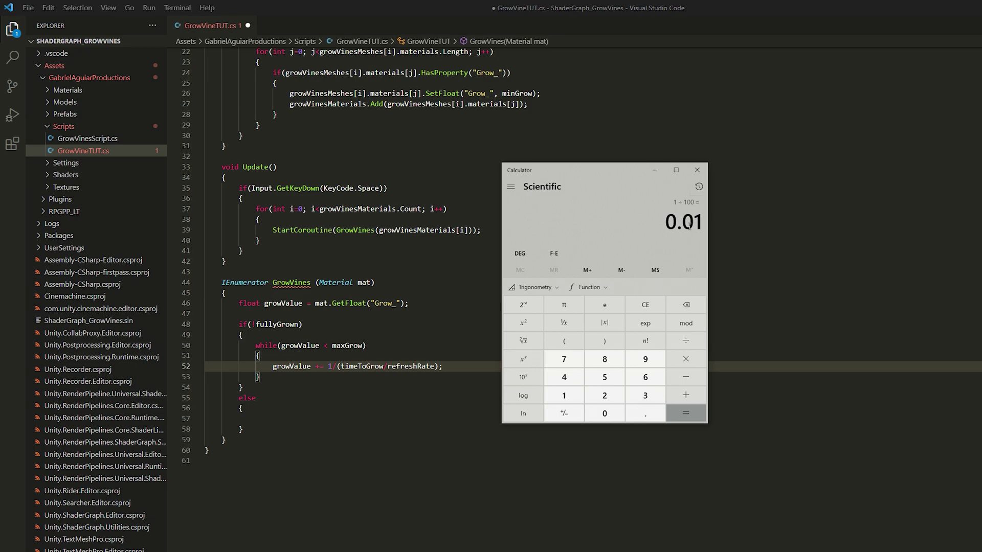
click(460, 367)
Add mat.SetFloat("Grow_", growValue); and yield return new WaitForSeconds(refreshRate); inside the while loop.
key(Return)
key(ctrl+z)
key(Return)
text(mat.SetFloat)
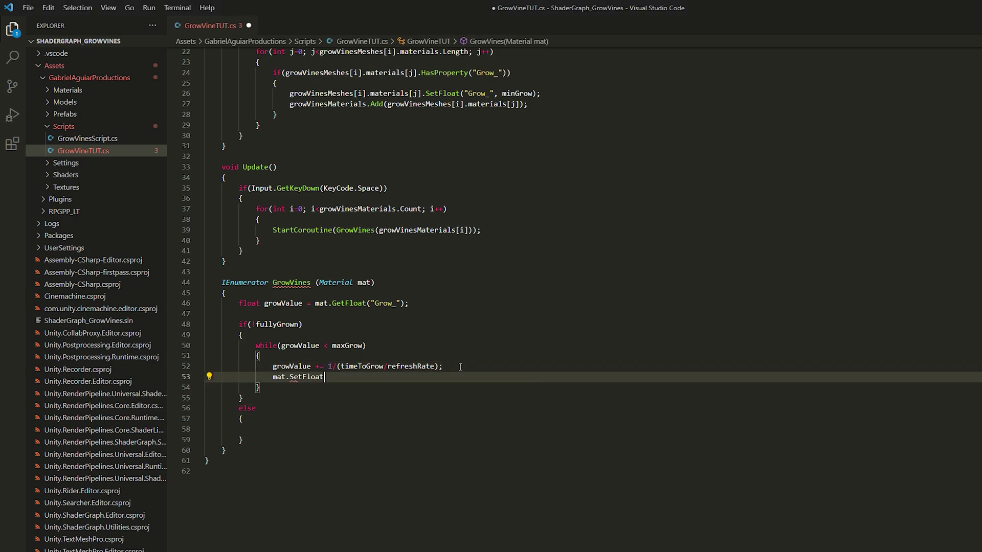
text(("Grow_", growValue))
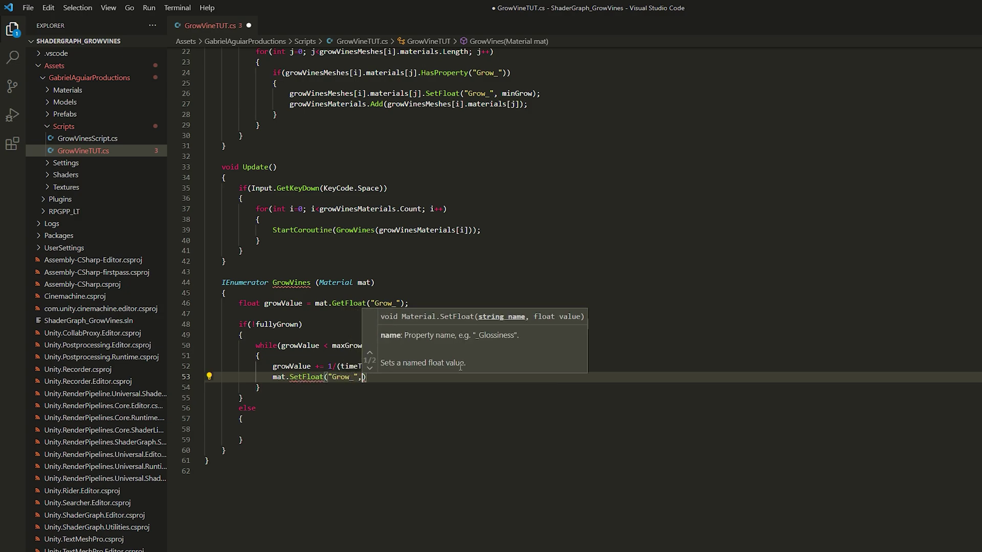
text(;)
key(Return)
key(Return)
text(yield re)
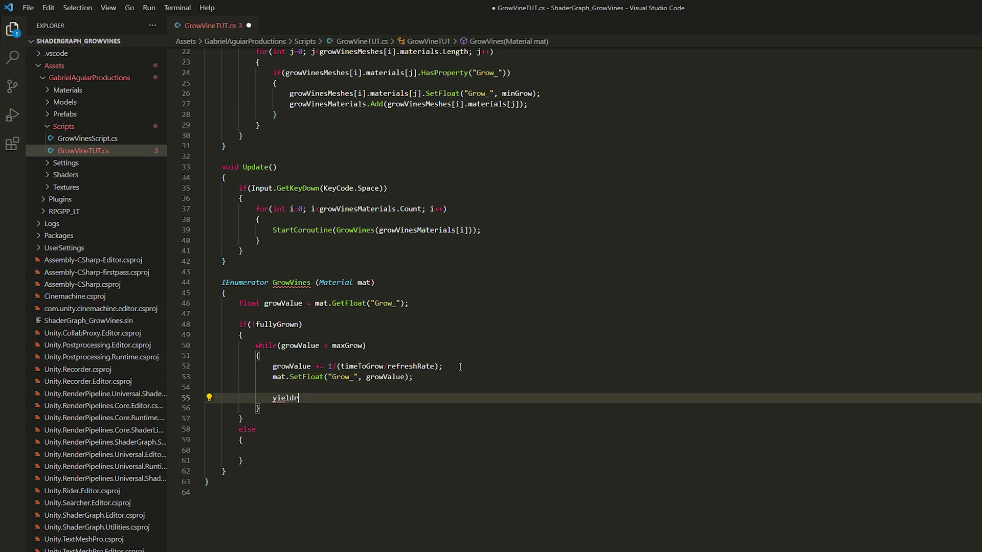
text(turn new WaitForSeconds)
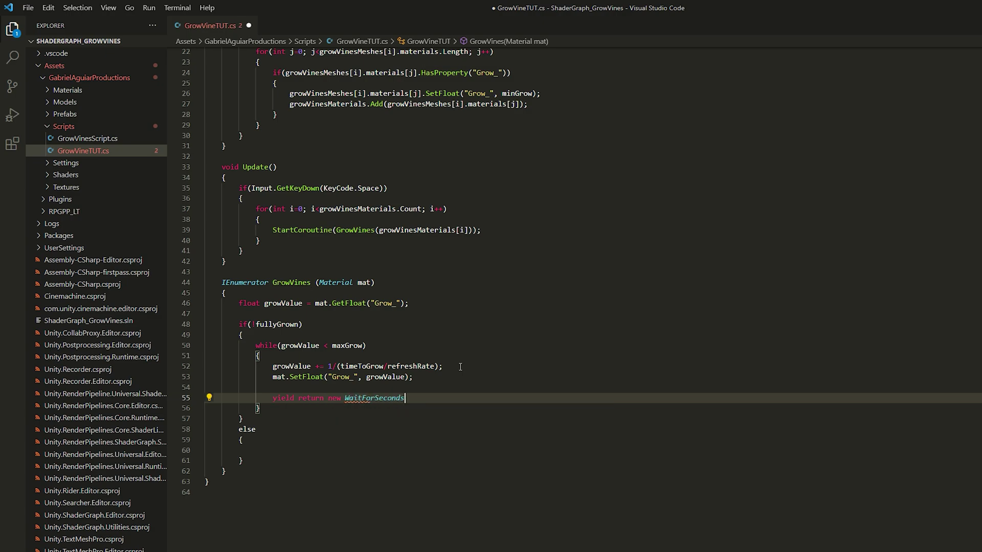
text( (refreshRate);)
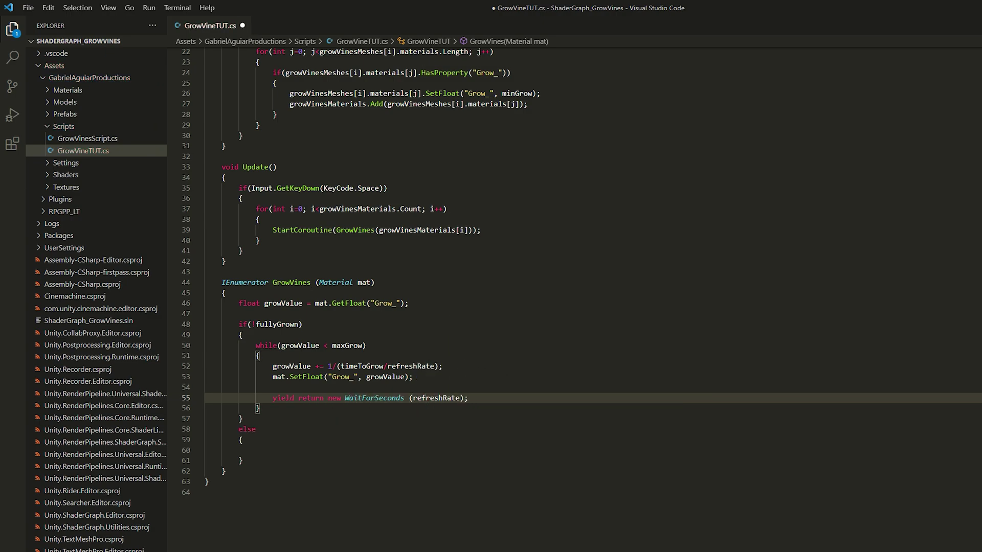
scroll(571, 423, down, 1)
Copy the while loop into the else block as while(growValue > minGrow) with a -= decrement.
drag(257, 320, 260, 380)
key(ctrl+c)
click(263, 428)
key(ctrl+v)
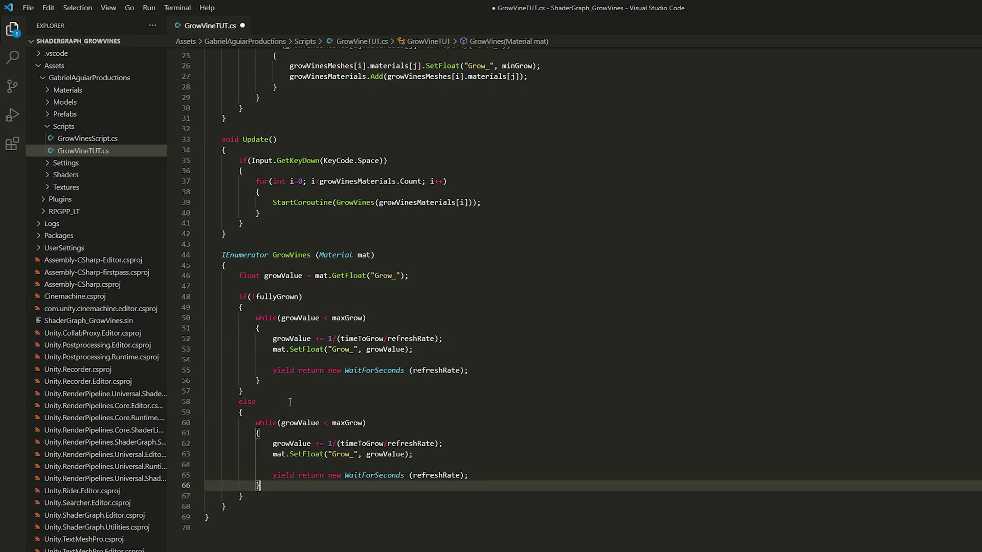
click(328, 424)
key(Delete)
text(>)
key(Right)
key(Delete)
key(Delete)
text(min)
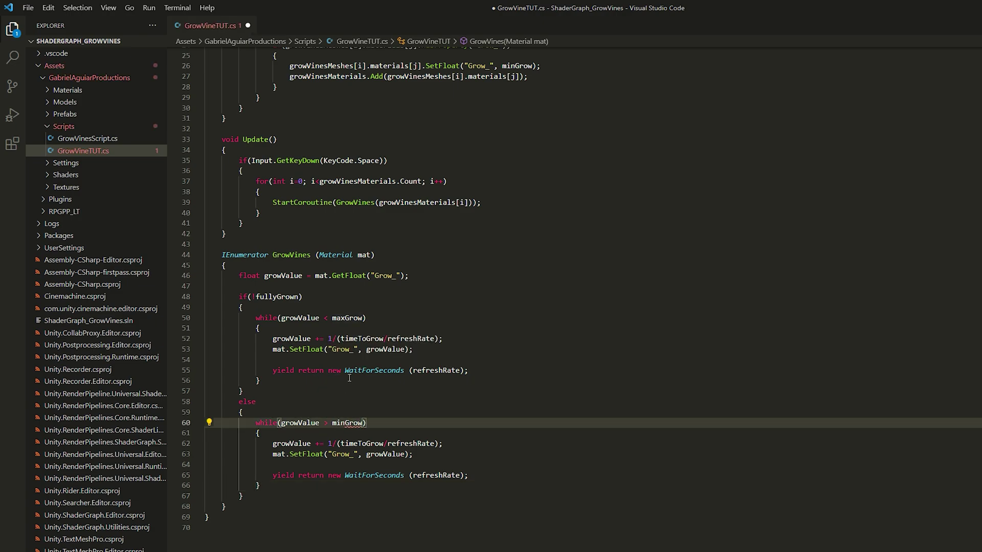
key(Up)
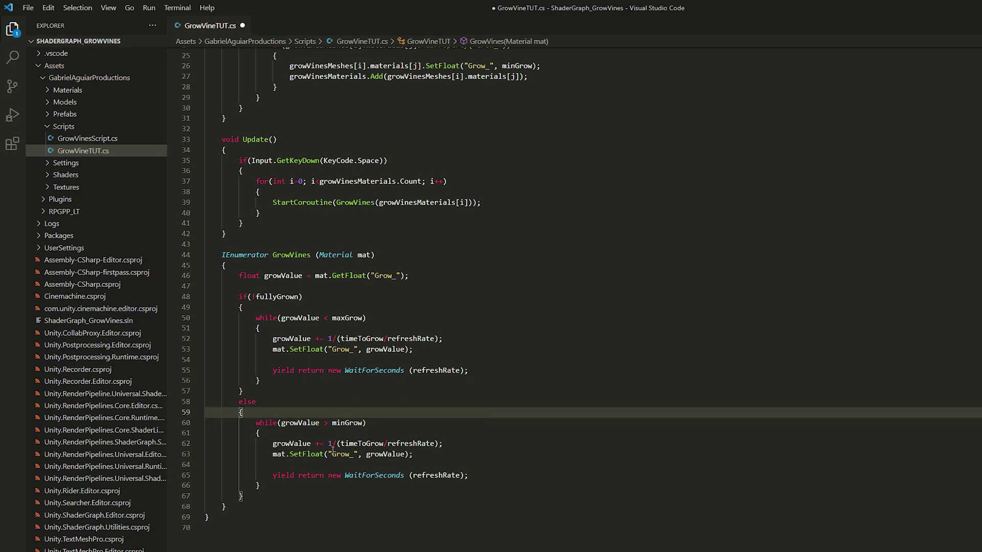
key(Down)
key(Home)
click(322, 444)
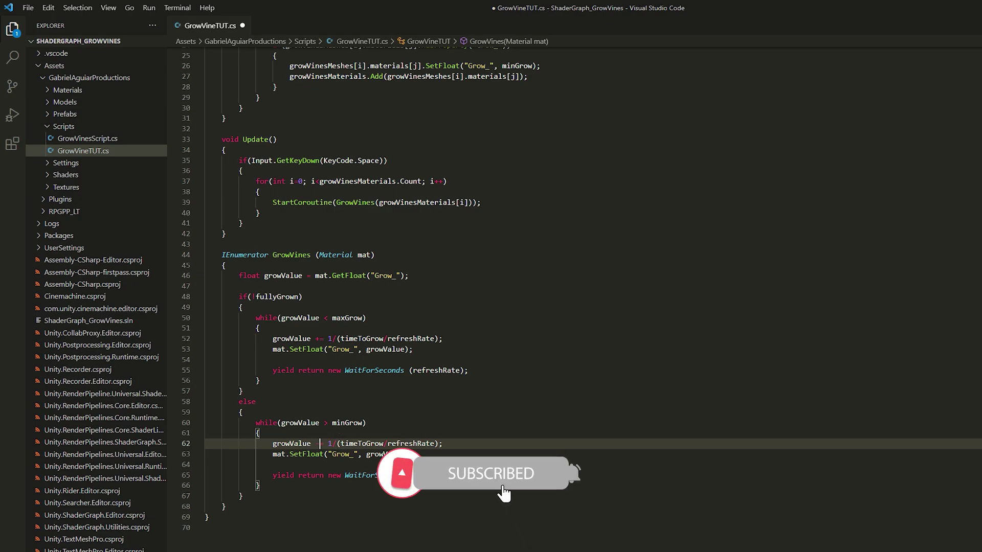
After the else block, add if(growValue >= maxGrow) fullyGrown = true; else fullyGrown = false;.
click(245, 496)
key(Return)
key(Return)
text(if(grow)
text(Value >= ma)
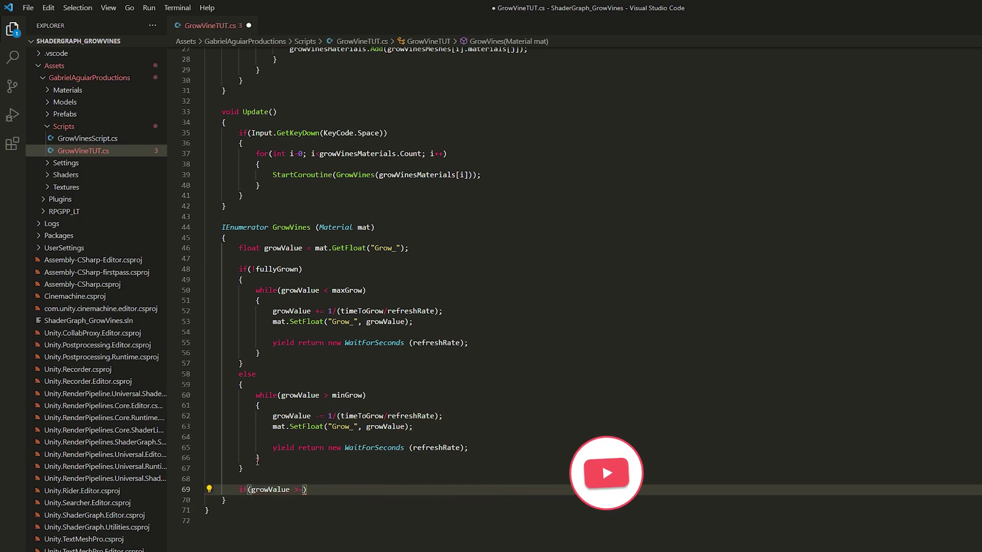
key(Tab)
key(Return)
text(f)
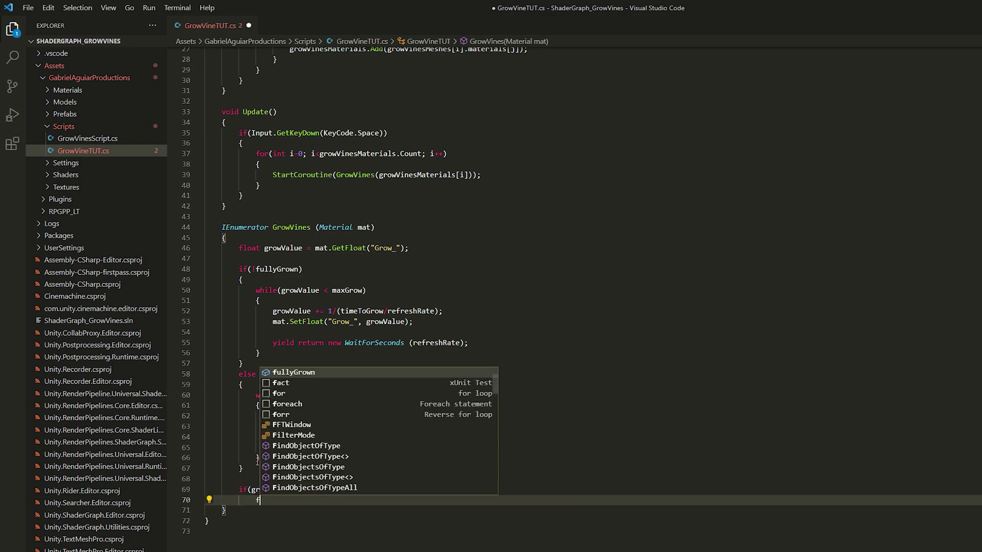
text(ullyGrown = true;)
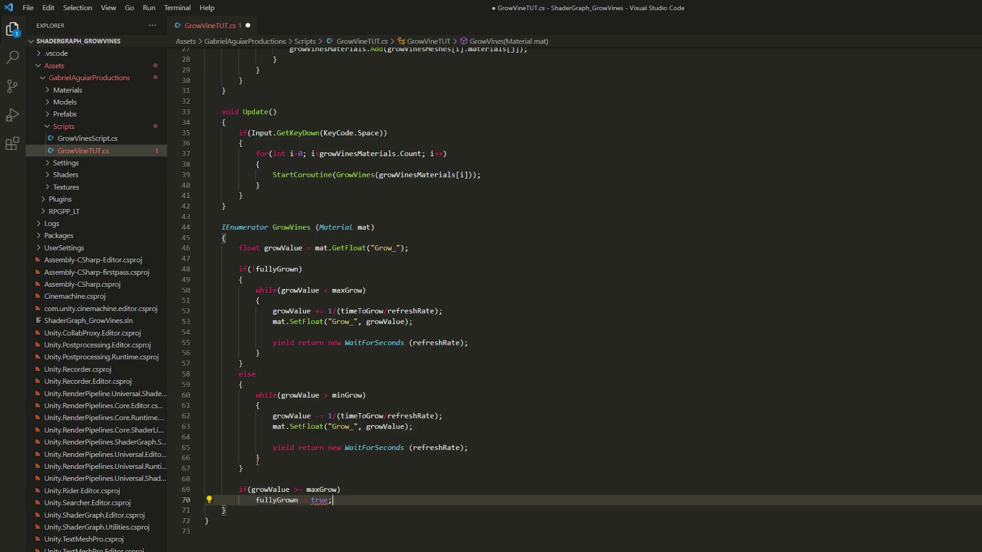
key(Return)
text(else)
key(Return)
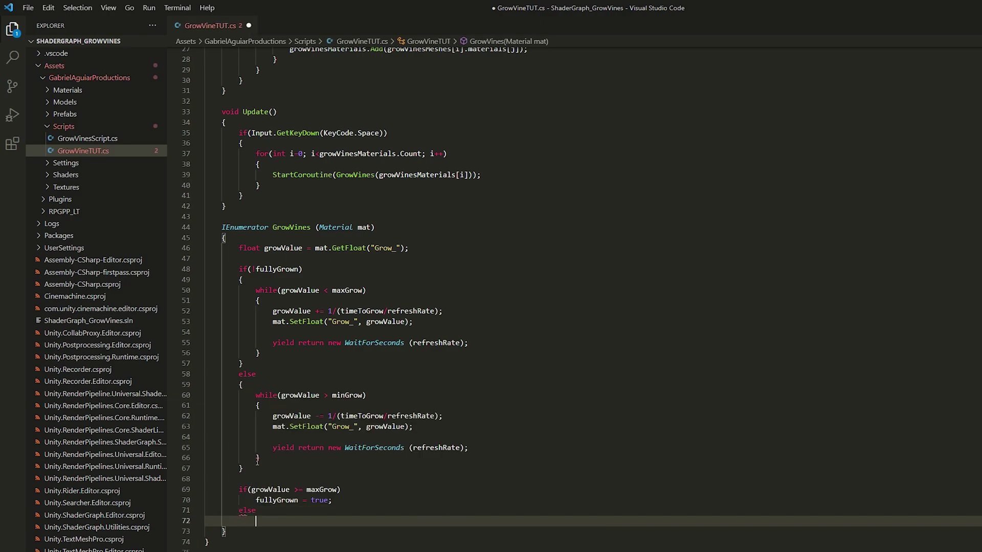
text(fullyGrown = false;)
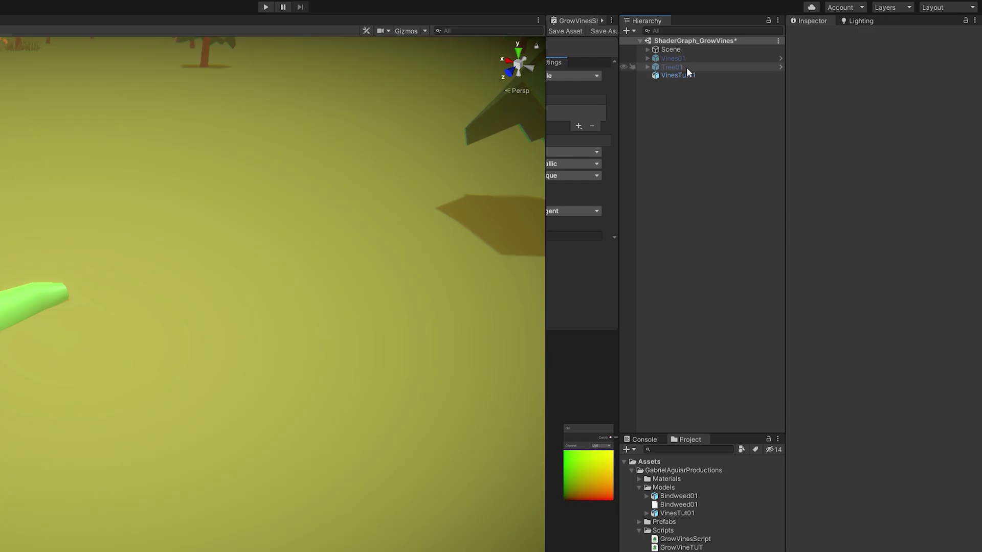
Add VinesTut01 to Grow Vine TUT's Grow Vines Meshes list and enter Play mode.
click(648, 76)
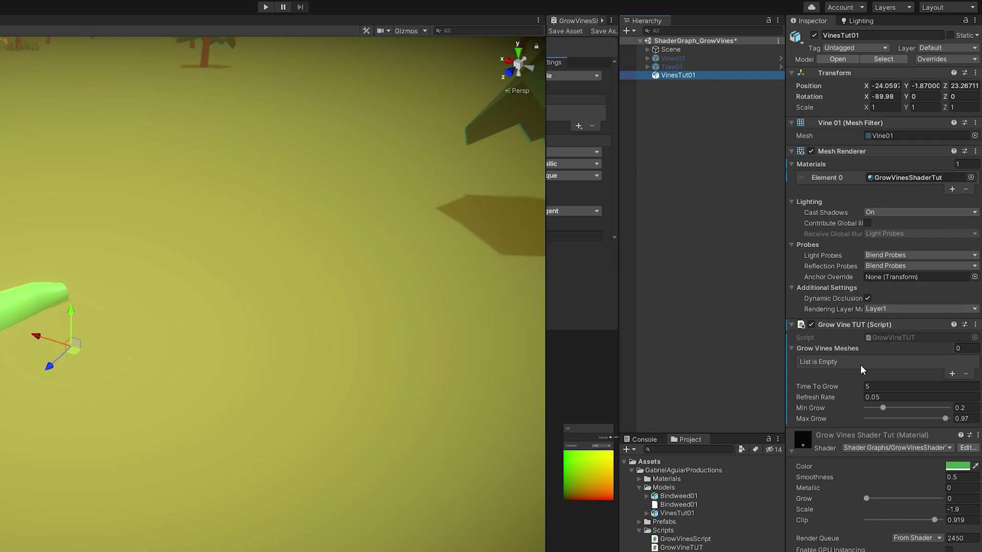
drag(685, 79, 850, 352)
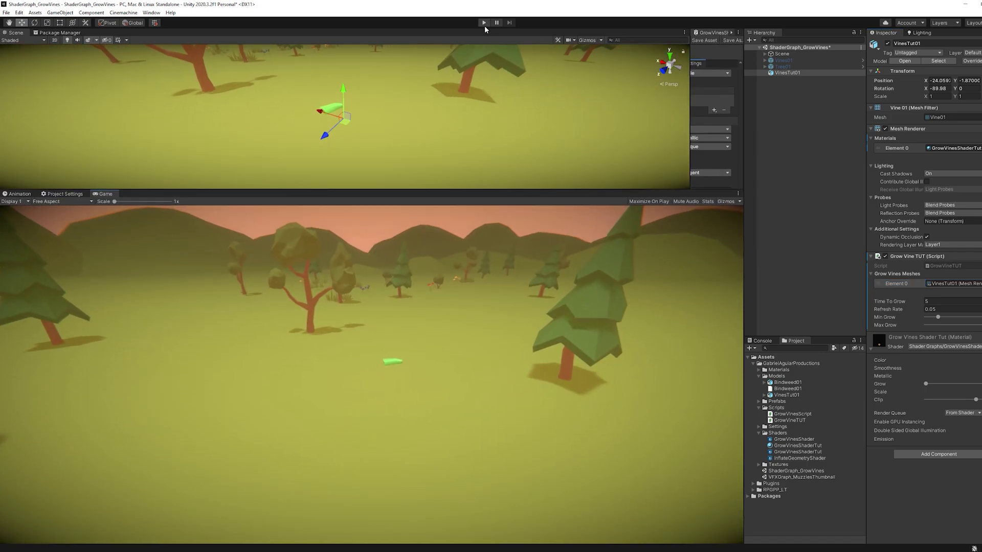
click(485, 24)
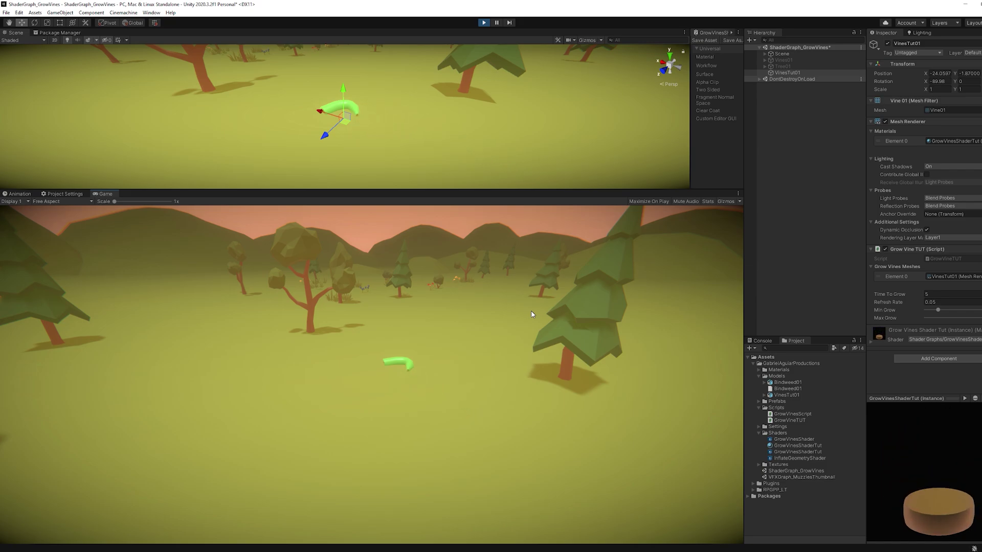
Exit Play mode and scrub the material's Grow slider to preview the vine lengthening.
key(ctrl+p)
drag(491, 190, 491, 498)
right_drag(460, 287, 481, 239)
mouse_move(924, 384)
mouse_down()
mouse_move(950, 385)
mouse_move(938, 385)
mouse_up()
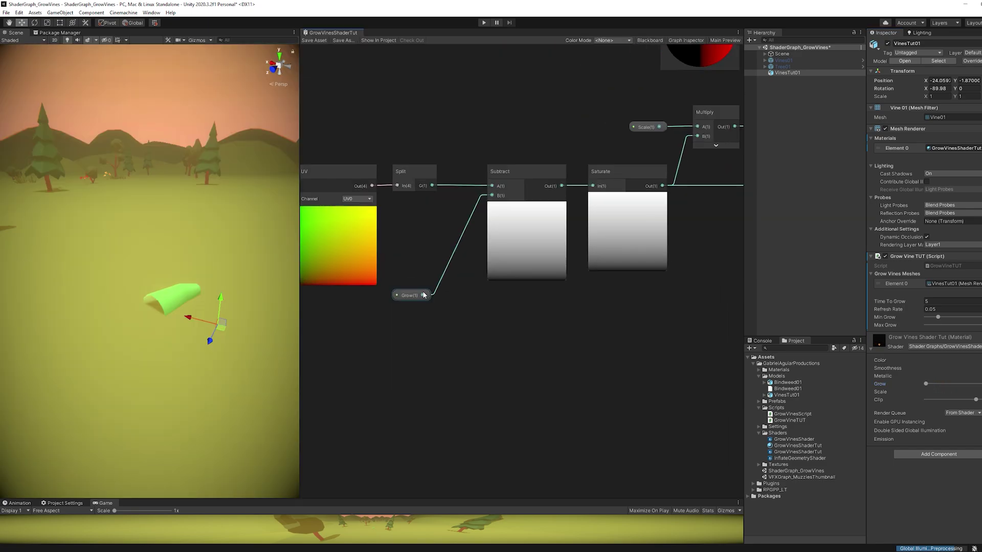
In Shader Graph, connect the Grow property's output to a new Remap node.
middle_drag(424, 295, 476, 310)
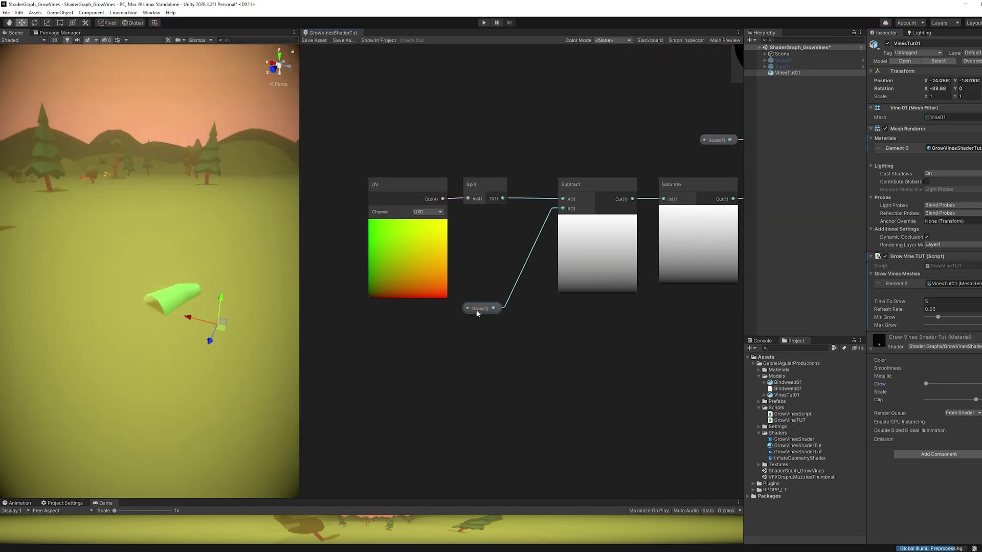
drag(477, 310, 457, 336)
text(remap)
key(Return)
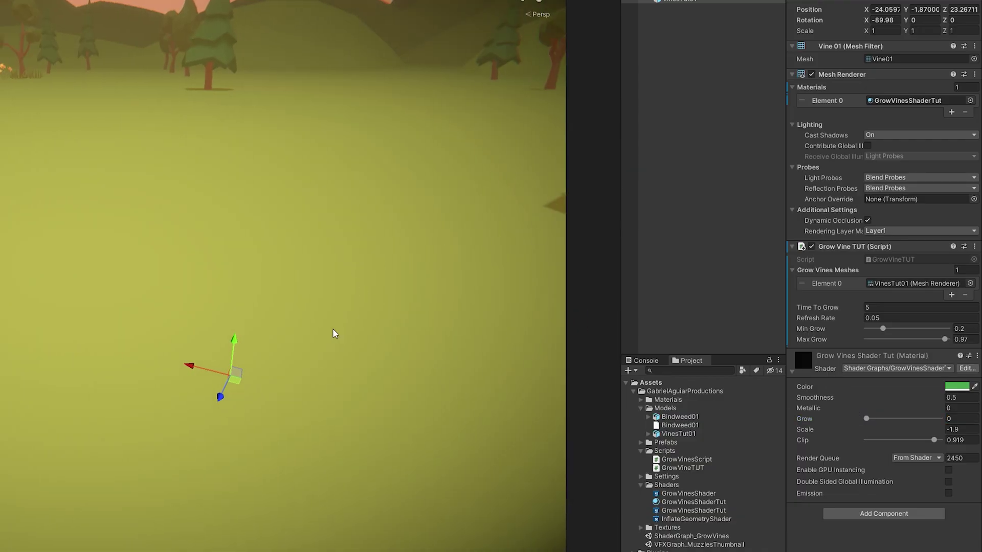
Set the material's Grow slider to 0.123 and paste that value into Min Grow.
right_drag(340, 338, 388, 366)
mouse_move(866, 419)
mouse_down()
mouse_move(945, 428)
mouse_move(877, 422)
mouse_up()
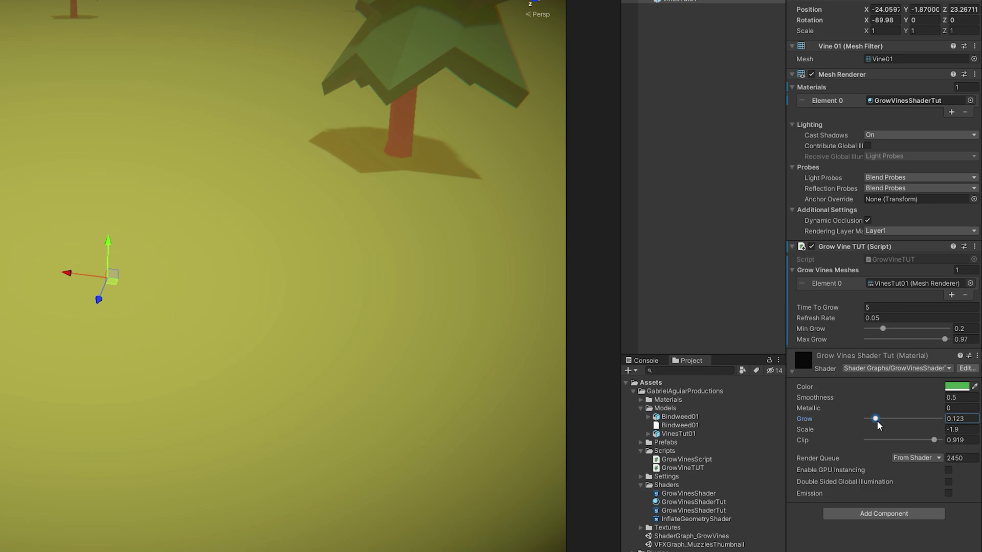
click(970, 422)
key(ctrl+c)
click(964, 329)
key(ctrl+v)
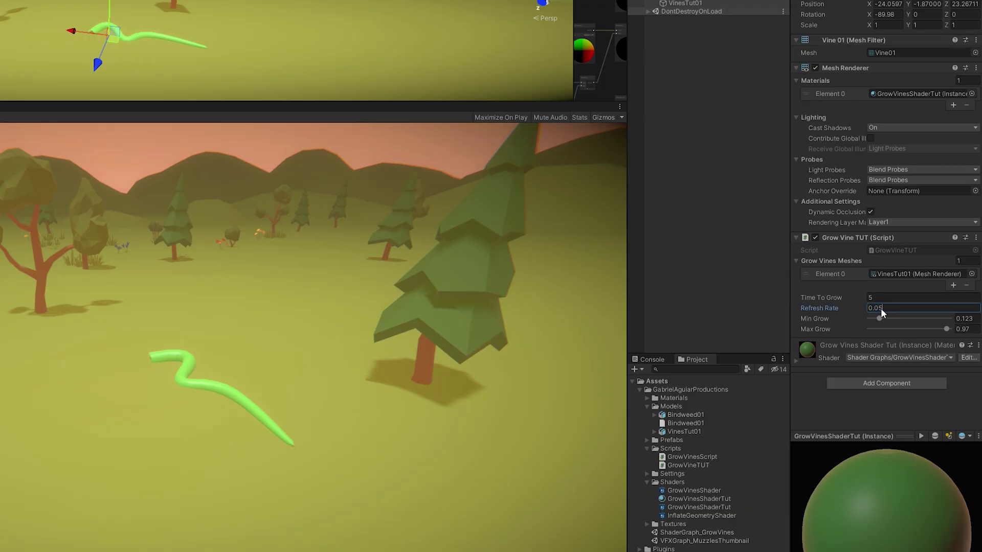
Set Refresh Rate to 0.03 and test shrinking and regrowing with Time To Grow 3, then 1.
key(BackSpace)
text(3)
click(883, 301)
click(381, 342)
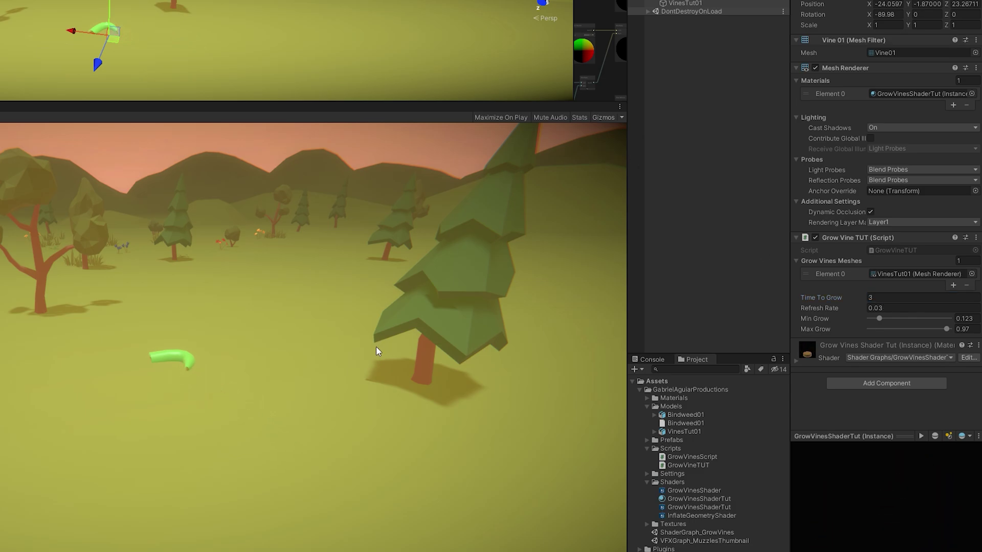
click(875, 298)
text(1)
click(406, 354)
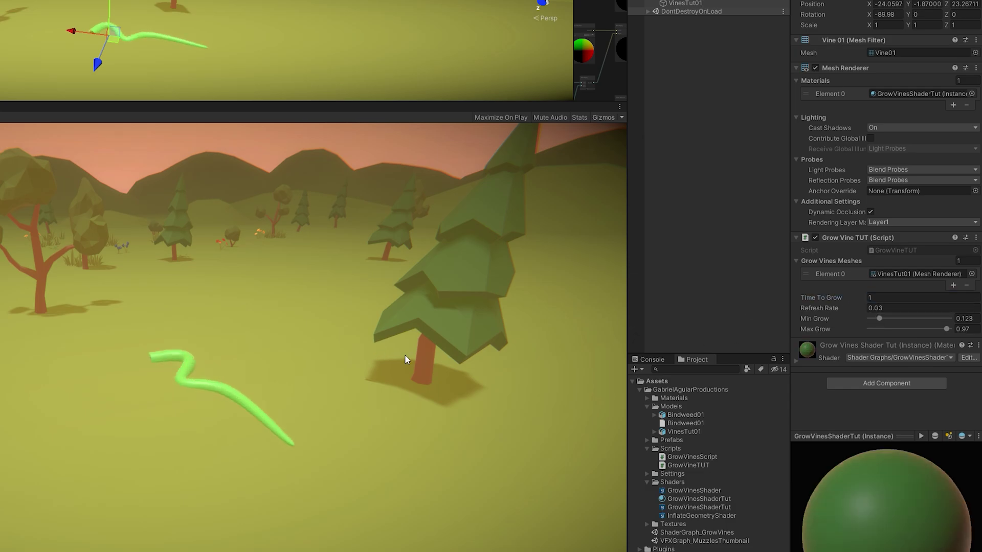
Set Time To Grow to 10, then select the Vines01 object in Blender.
click(901, 298)
text(0)
click(517, 348)
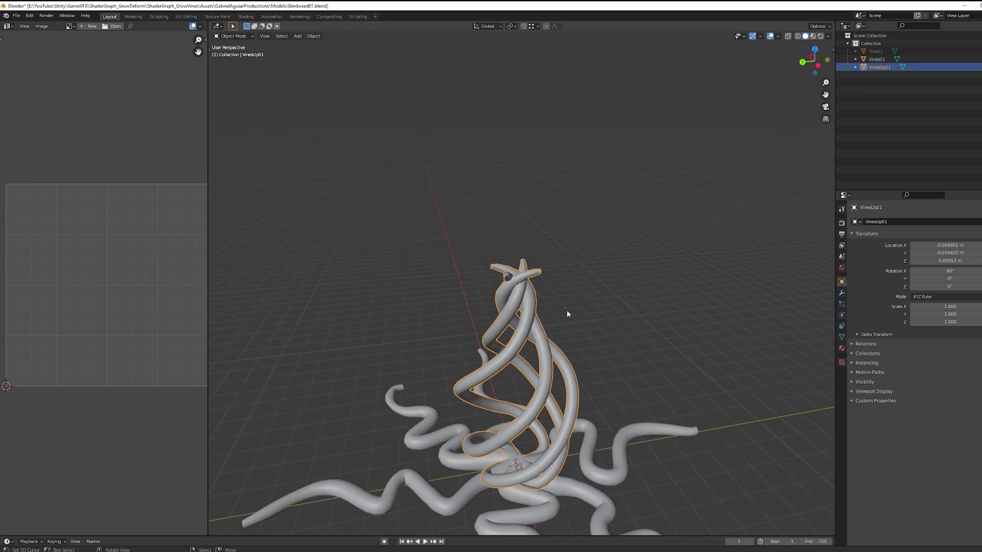
middle_drag(567, 314, 589, 338)
click(570, 340)
Inspect the UV layouts of Vines01 and VinesUp01 in Edit Mode.
key(Tab)
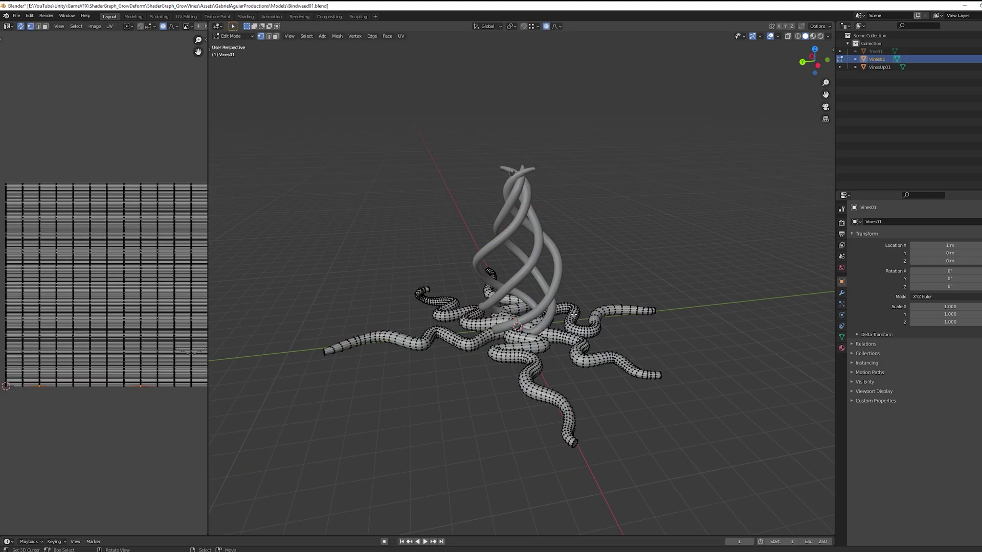
key(Tab)
click(553, 255)
key(Tab)
click(538, 315)
key(Tab)
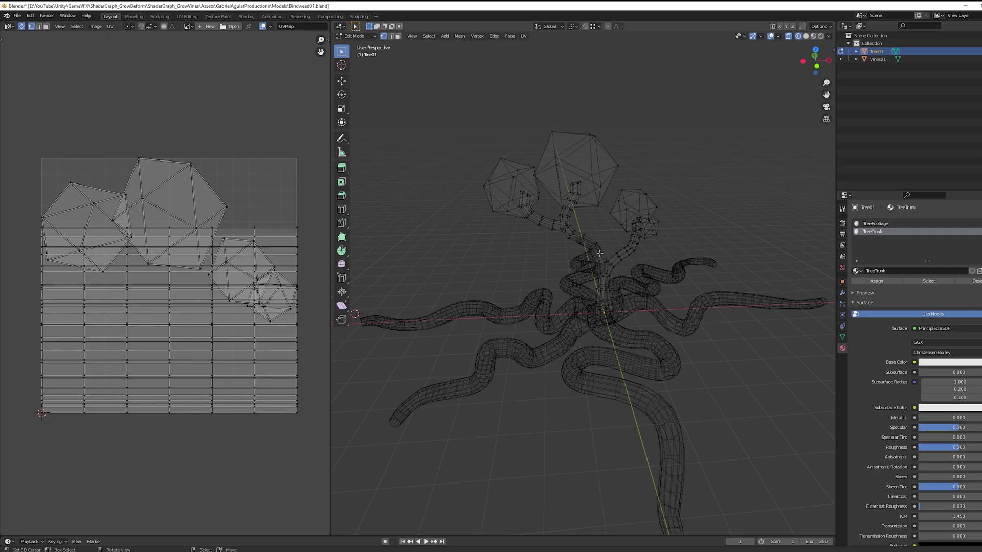
Select Tree01's trunk, right branch, foliage spheres and left branch with select linked.
key(l)
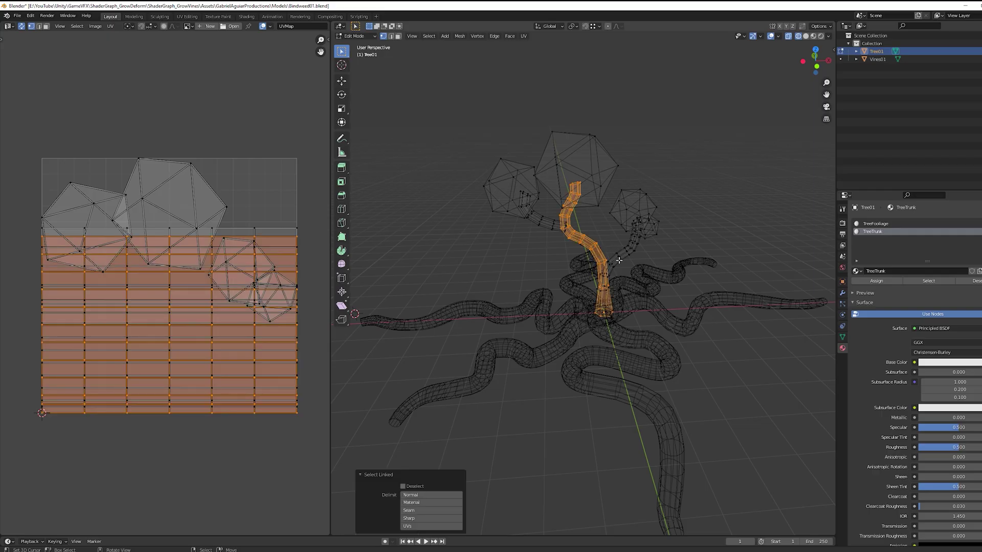
key(l)
key(l)
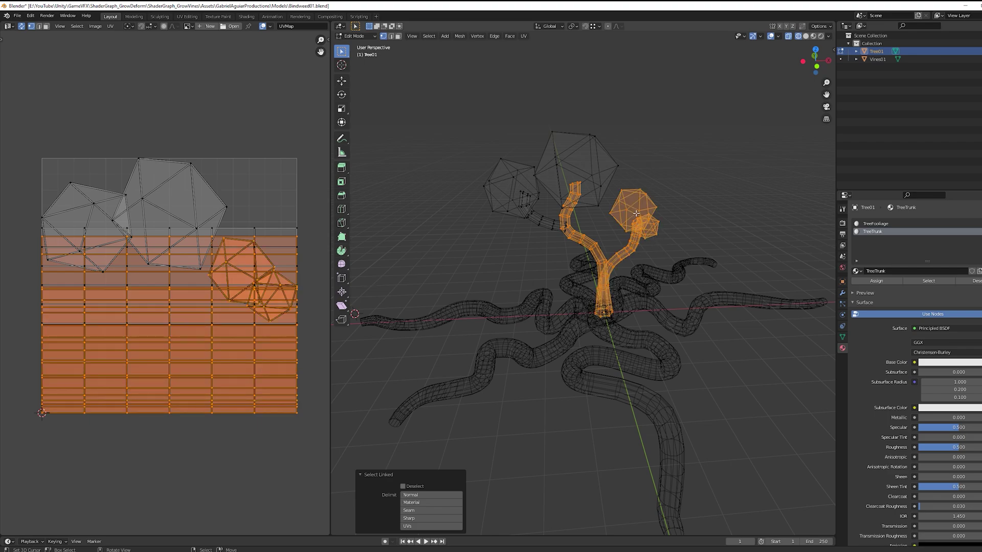
key(l)
key(l)
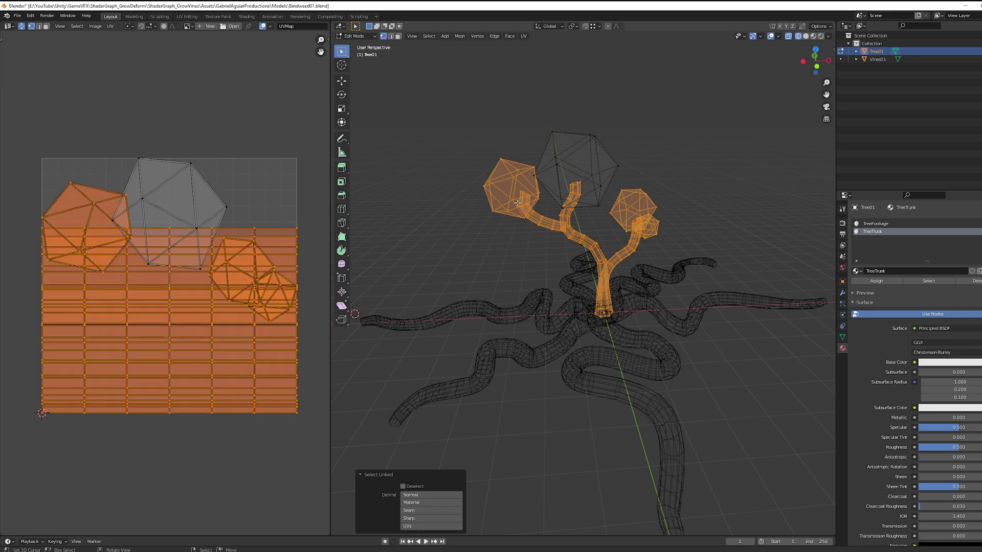
key(l)
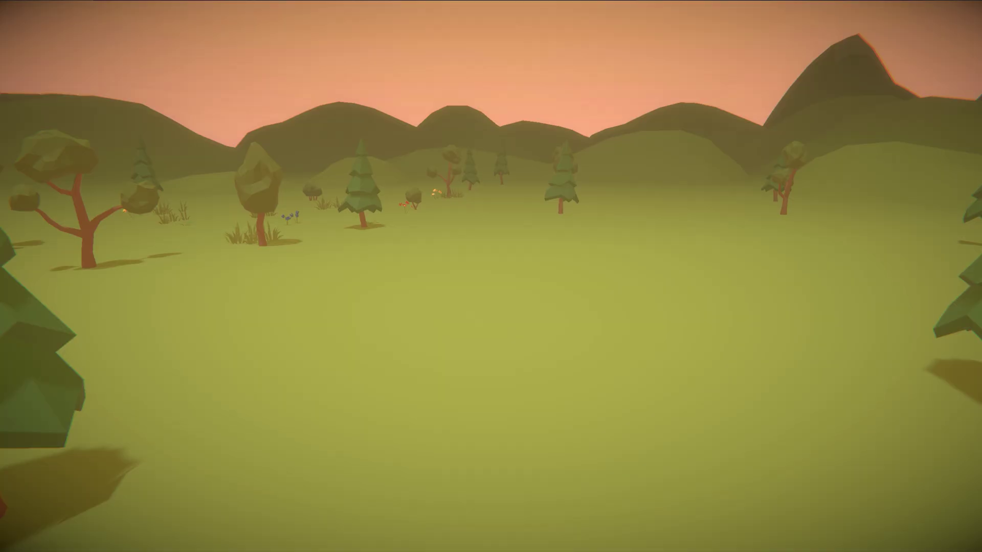